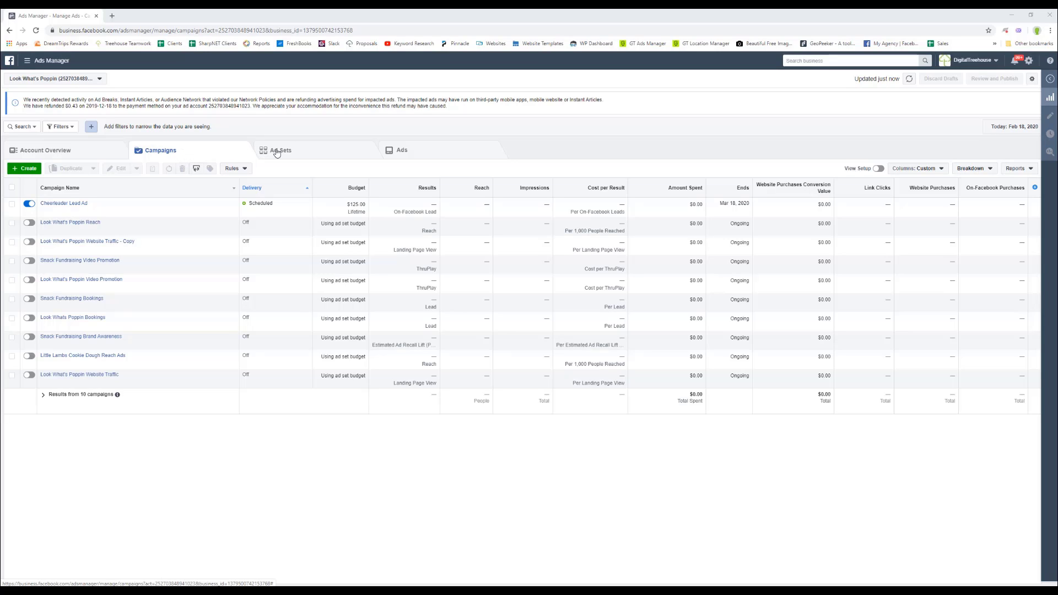
# Switch the table to the Ads view and open the Cheerleading Video Ad for editing.
pyautogui.click(416, 151)
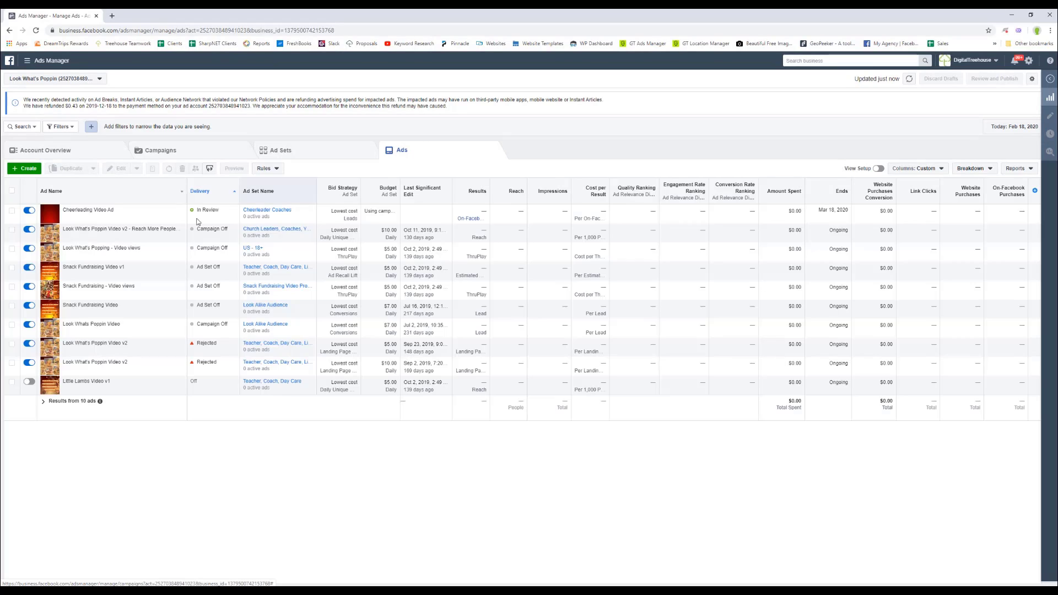
pyautogui.moveTo(107, 221)
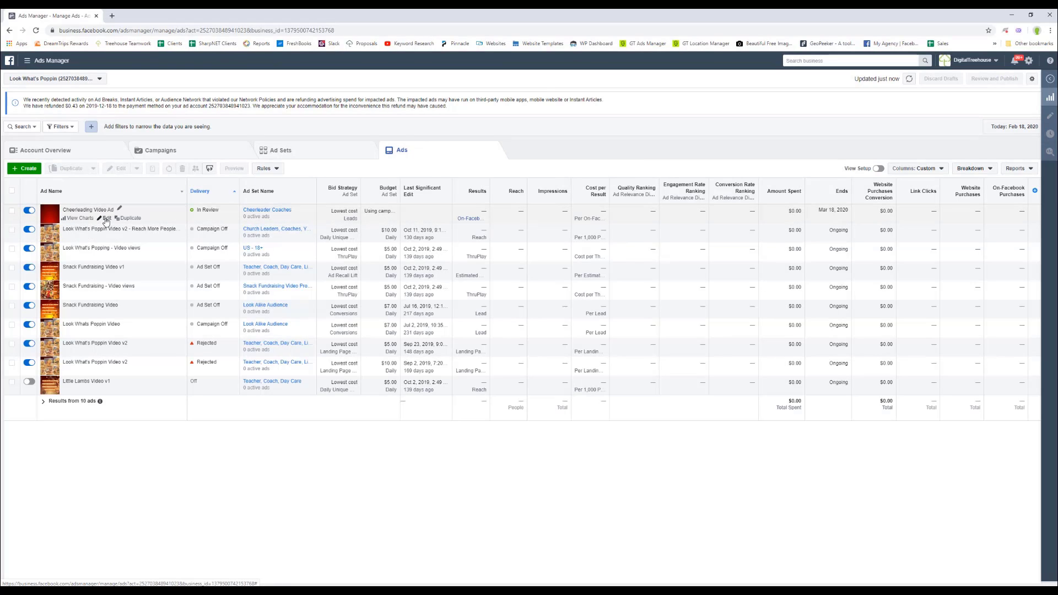
pyautogui.click(108, 218)
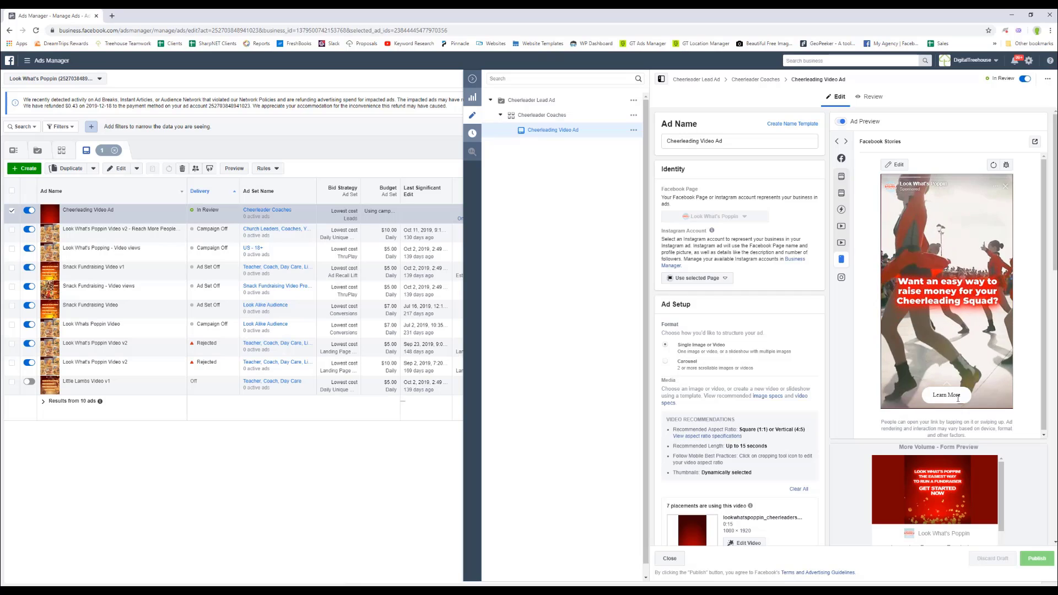
# Scroll the ad editor down to its Instant Form and Tracking sections.
pyautogui.scroll(-2, 951, 486)
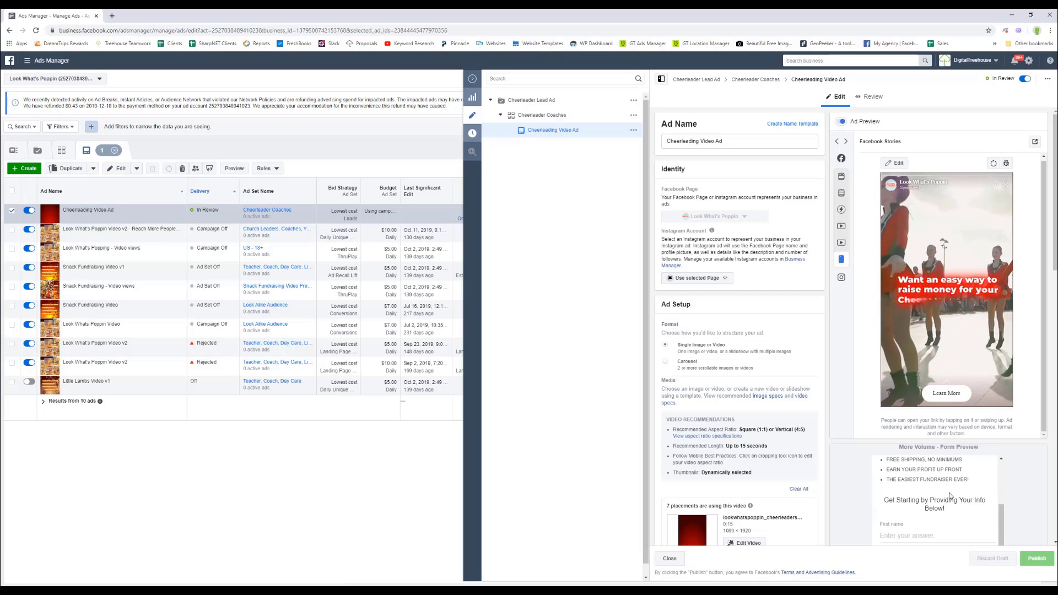
pyautogui.scroll(-6, 1048, 472)
pyautogui.scroll(-3, 1048, 473)
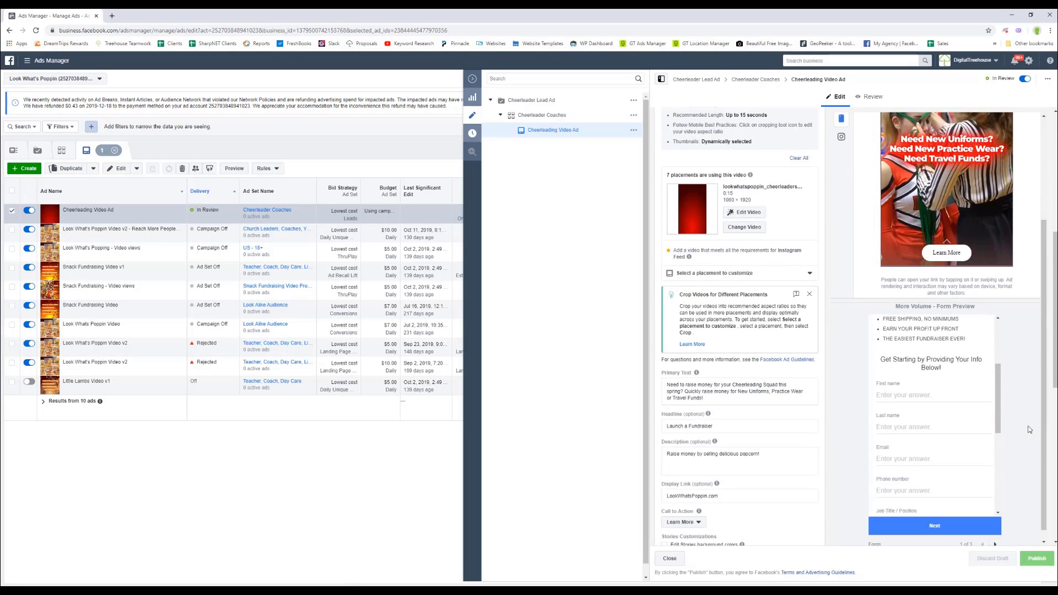
pyautogui.scroll(2, 980, 424)
pyautogui.scroll(-5, 977, 424)
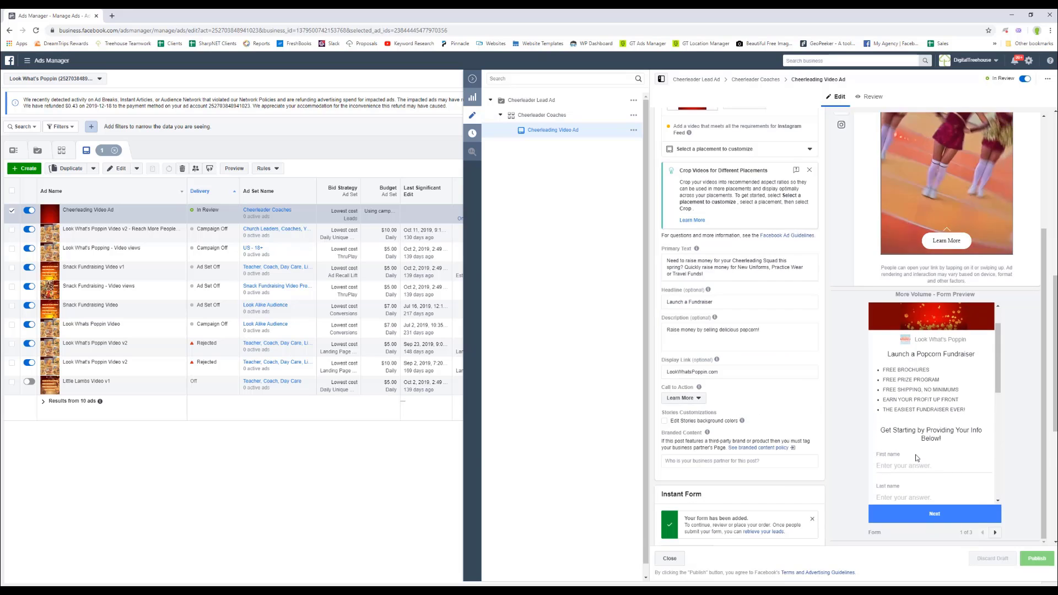
pyautogui.scroll(-2, 1001, 418)
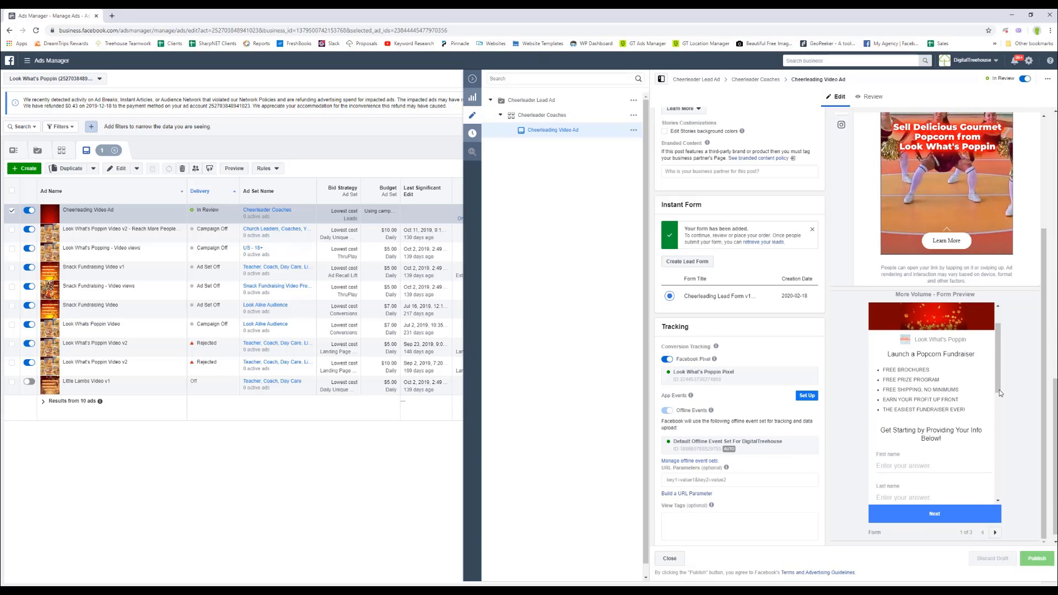
pyautogui.scroll(-5, 989, 485)
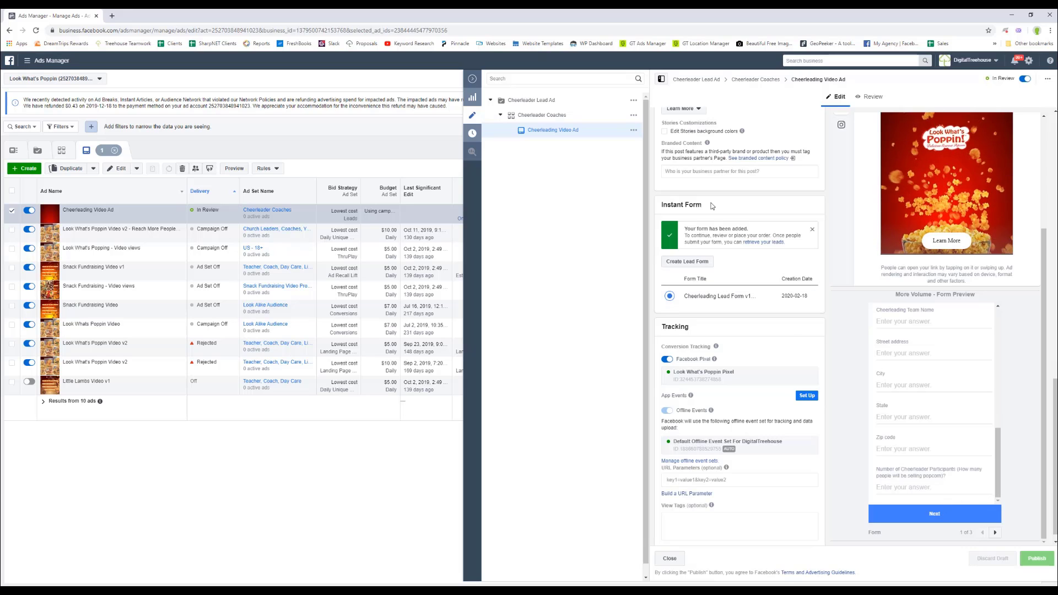
# Collapse the ad editor pane to return to the full Ads list, with the Cheerleading Video Ad still In Review.
pyautogui.click(472, 80)
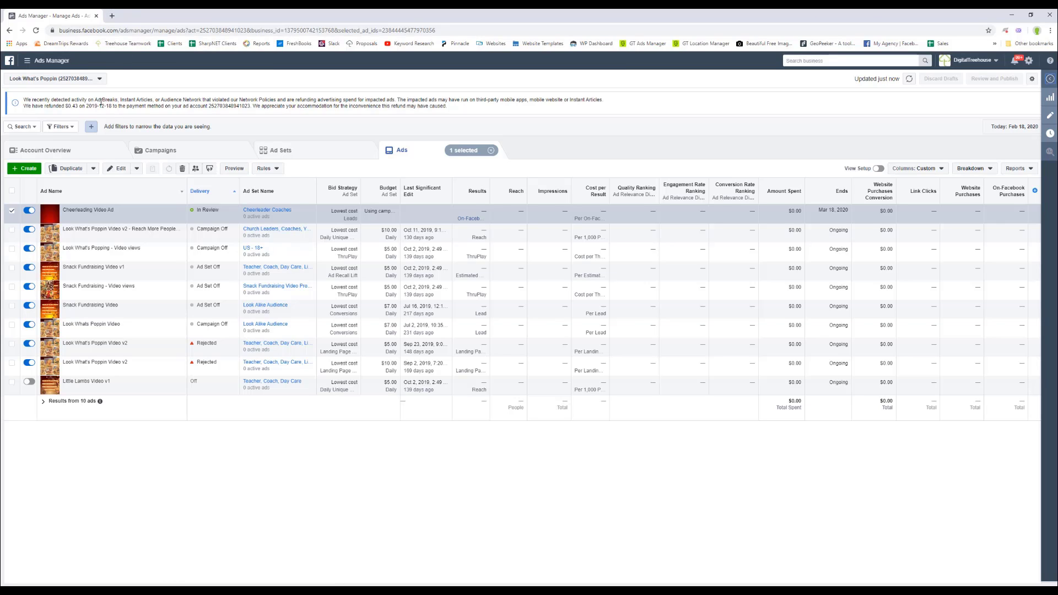
pyautogui.moveTo(102, 210)
# Open the Facebook Lead Ads Testing Tool from the bookmarks overflow list.
pyautogui.click(994, 44)
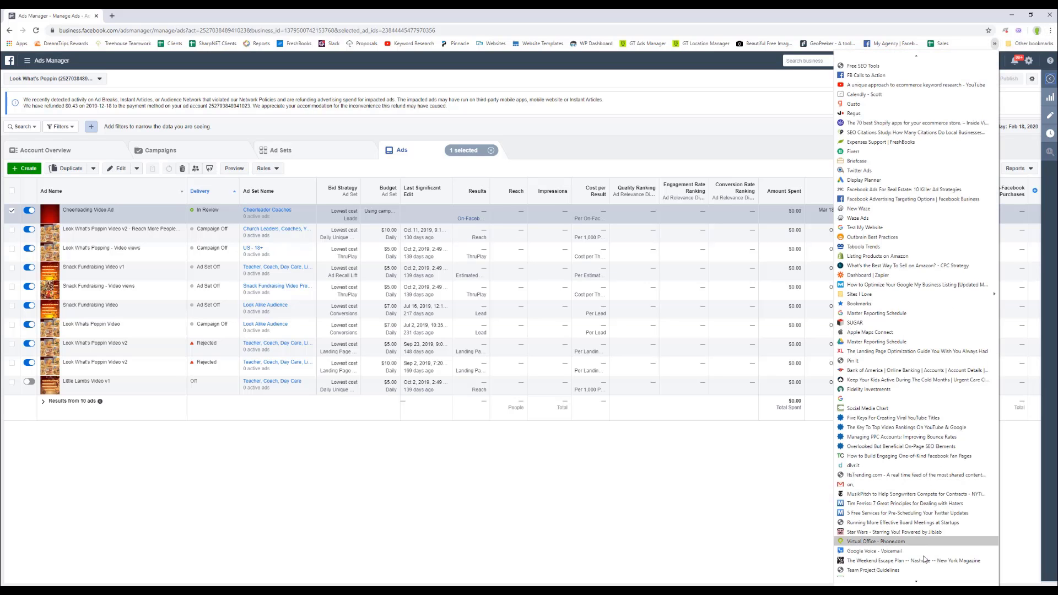
pyautogui.moveTo(915, 581)
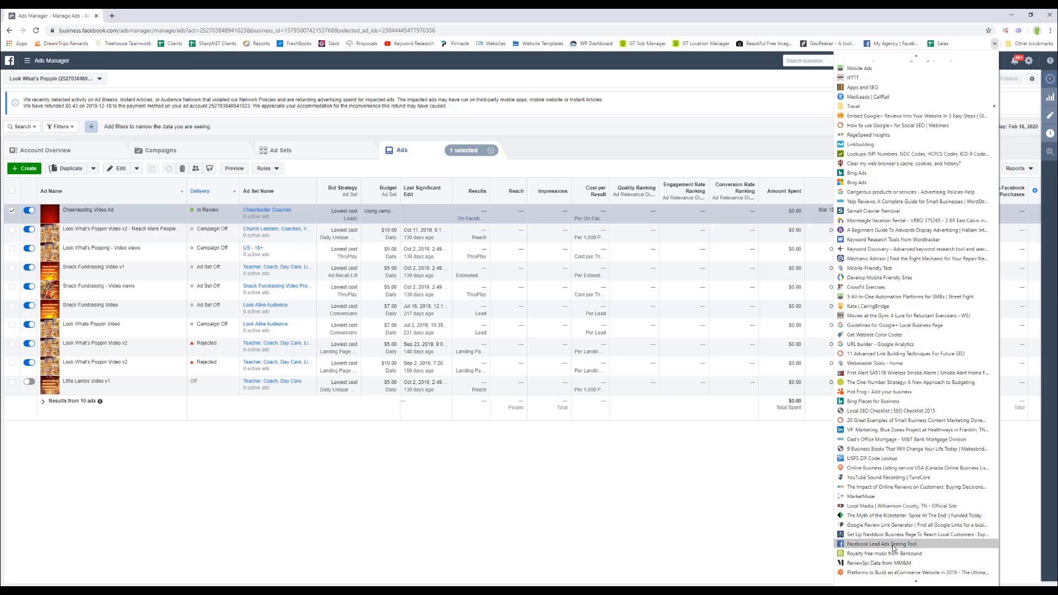
pyautogui.click(884, 544)
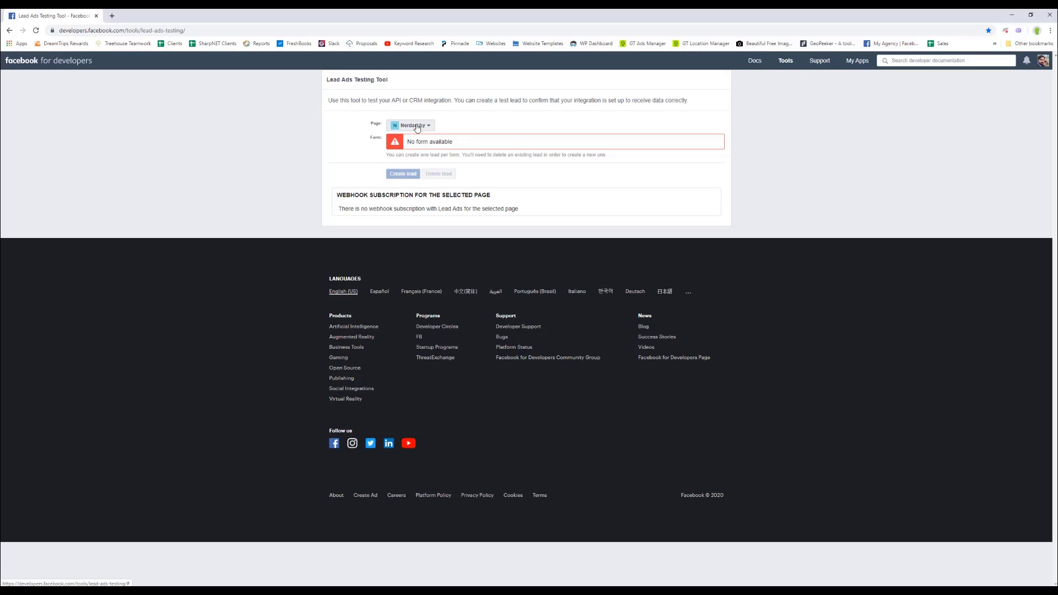
# Select the Look What's Poppin page in the testing tool's Page list.
pyautogui.click(417, 126)
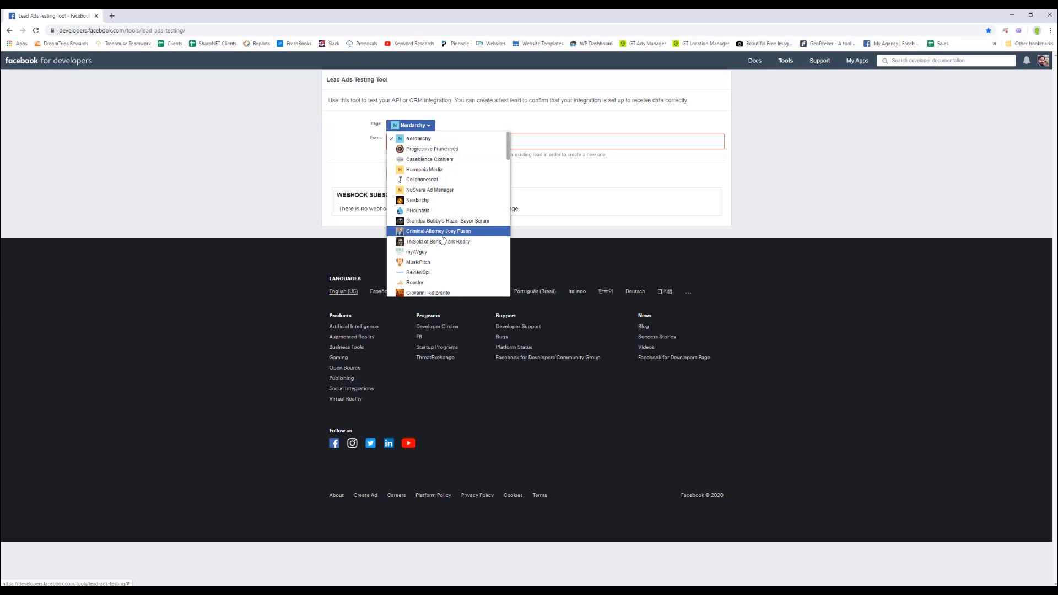
pyautogui.scroll(-5, 442, 239)
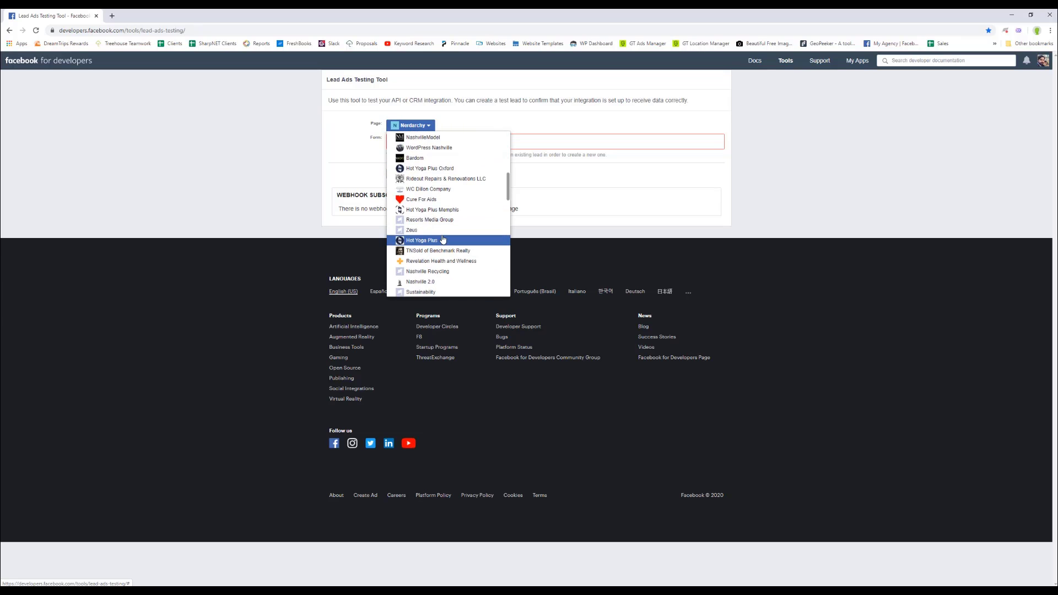
pyautogui.scroll(-2, 443, 238)
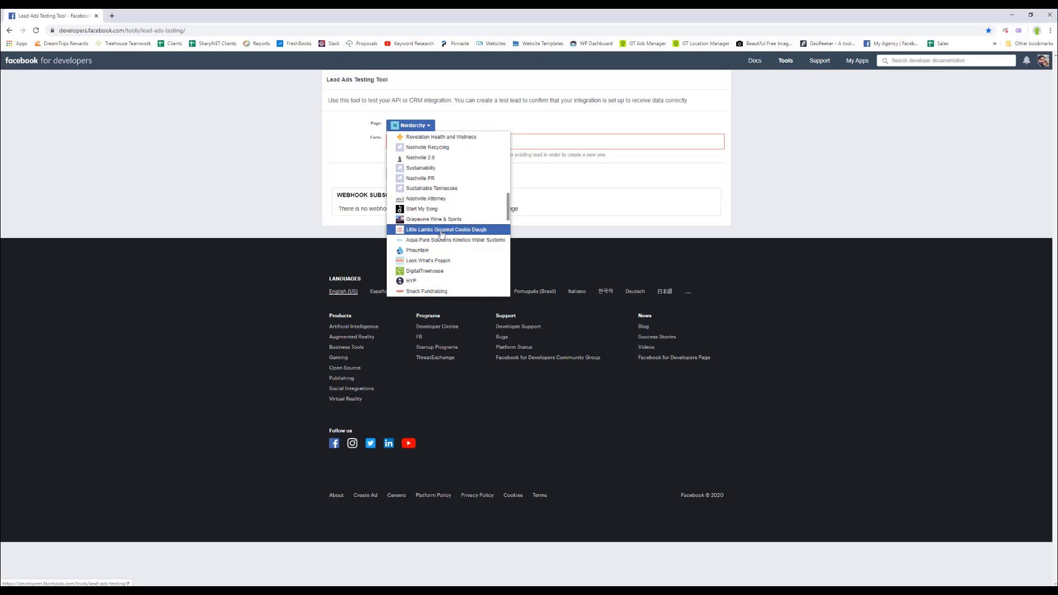
pyautogui.scroll(-2, 440, 237)
pyautogui.click(435, 178)
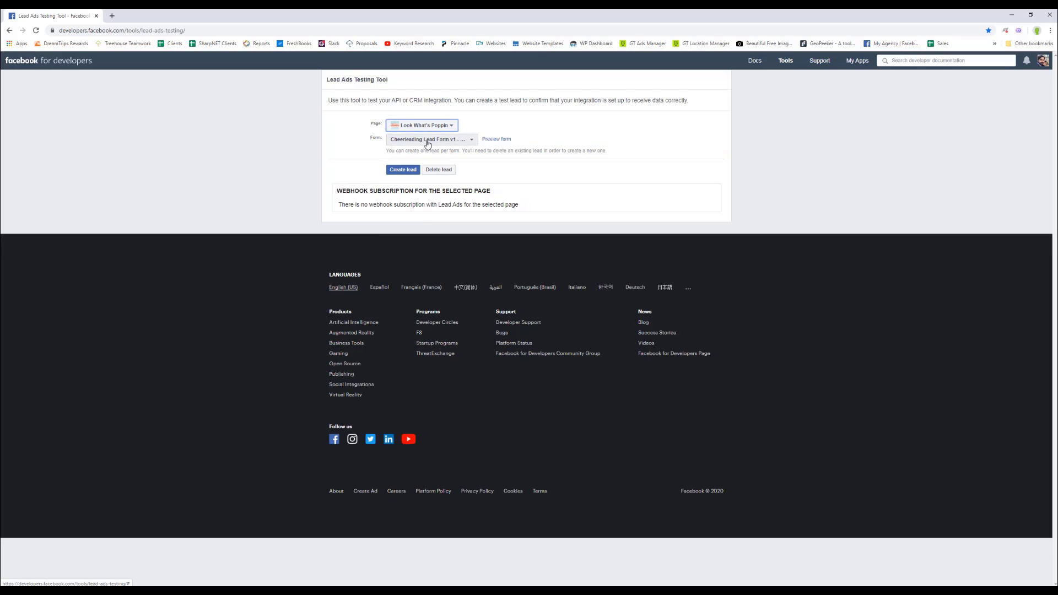
# Preview the Cheerleading Lead Form, then create a test lead for it.
pyautogui.click(491, 141)
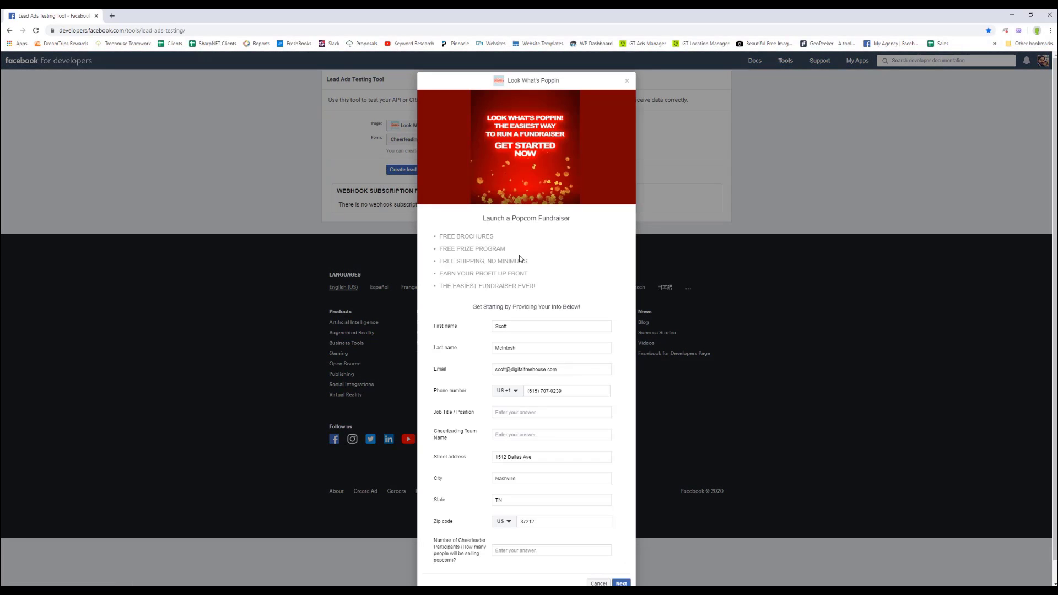
pyautogui.scroll(-1, 543, 363)
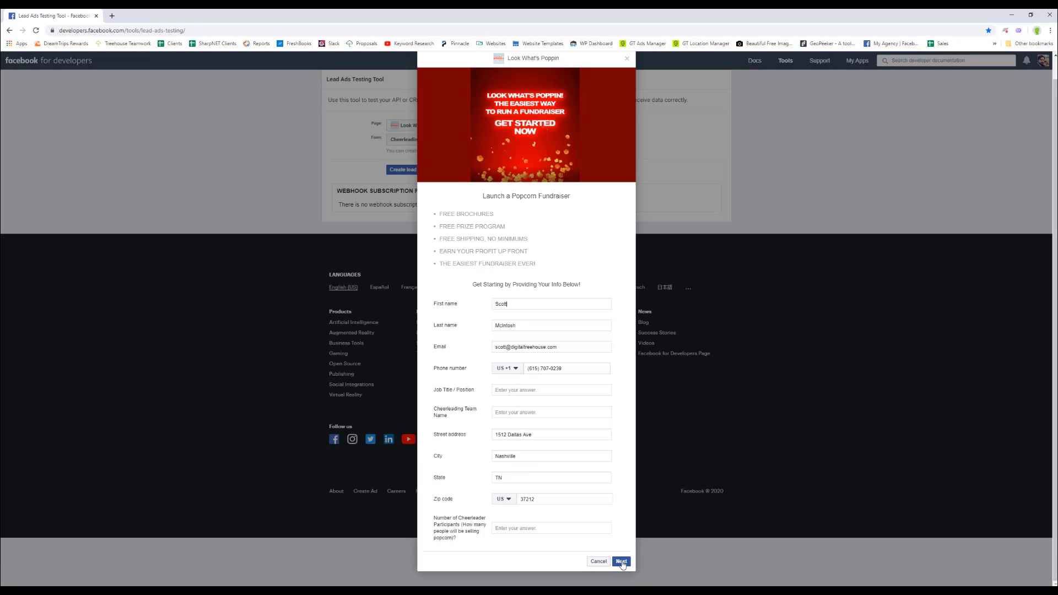
pyautogui.click(626, 58)
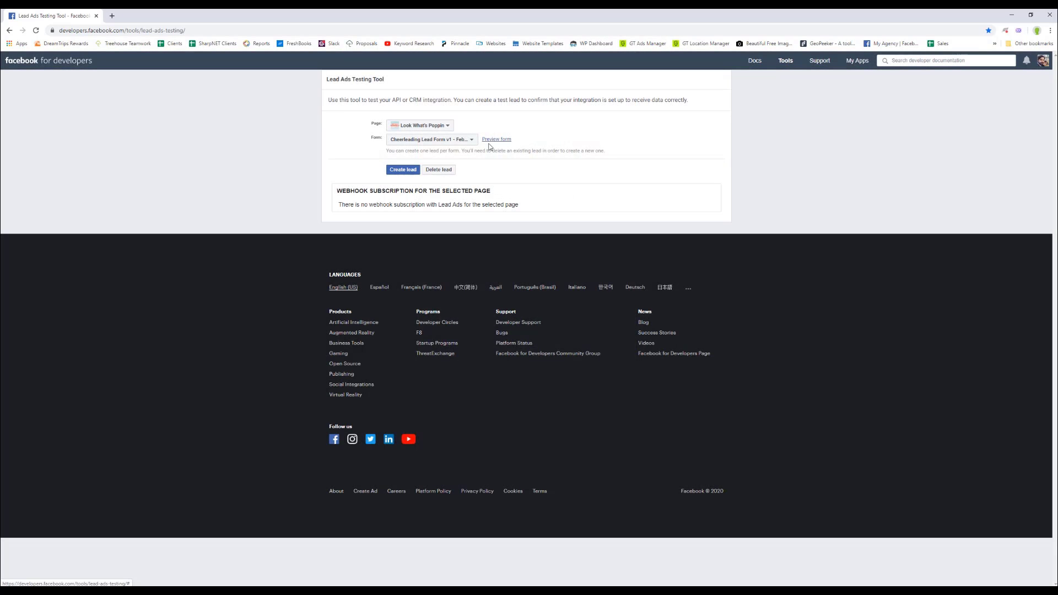
pyautogui.click(408, 171)
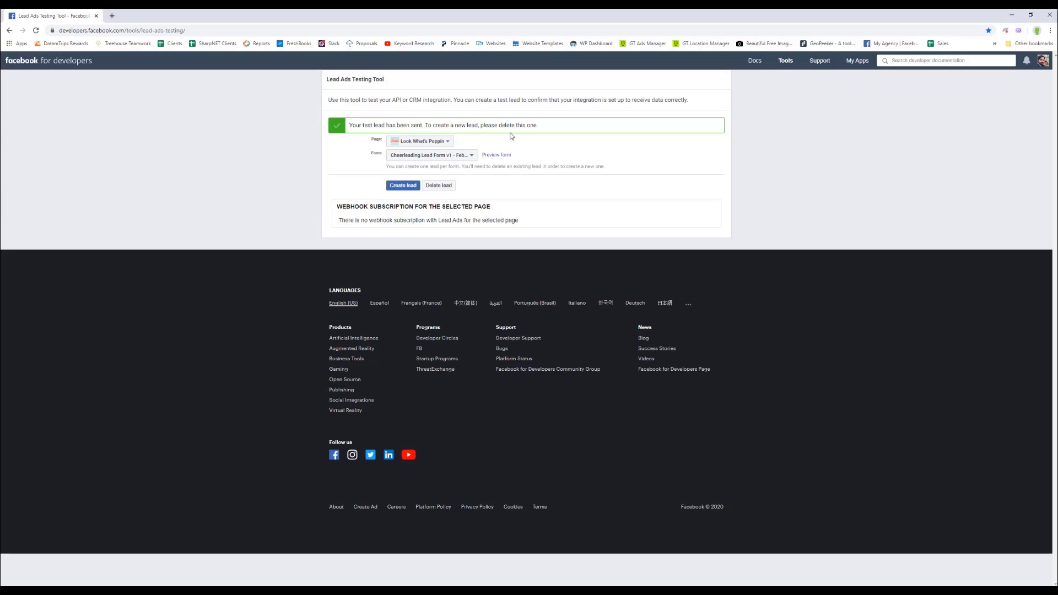
pyautogui.click(112, 15)
# Go to zapier.com/app/dashboard and log in with the saved credentials.
pyautogui.write('zapier.com/app/dashboard')
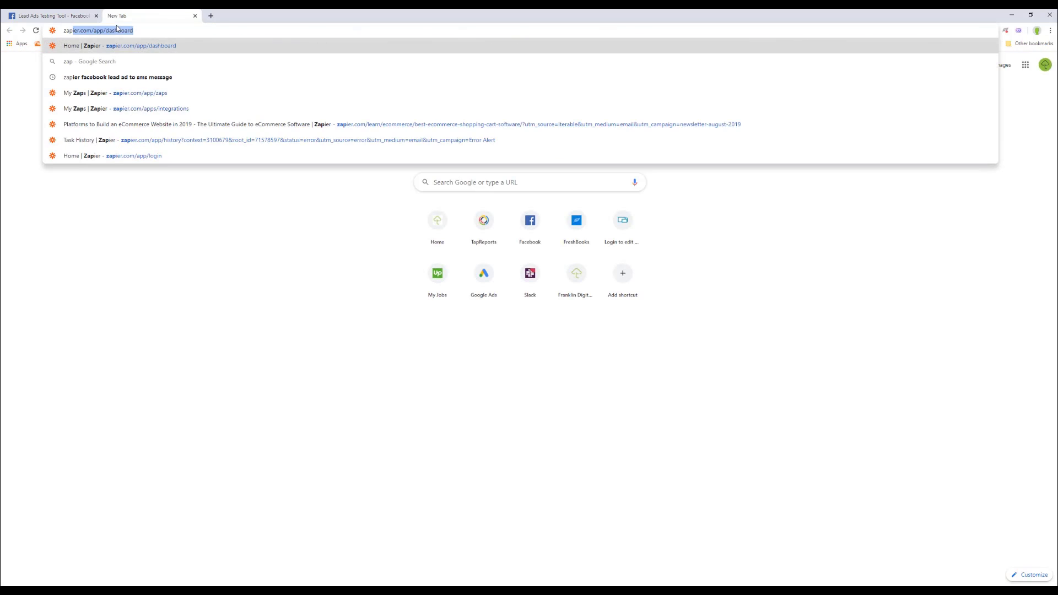
pyautogui.press('Return')
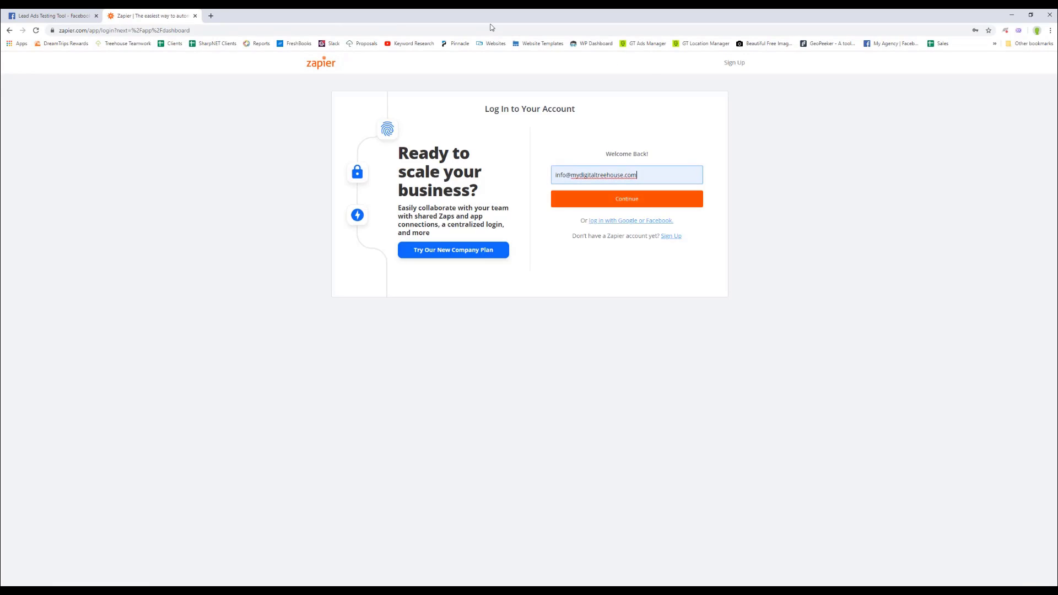
pyautogui.click(626, 200)
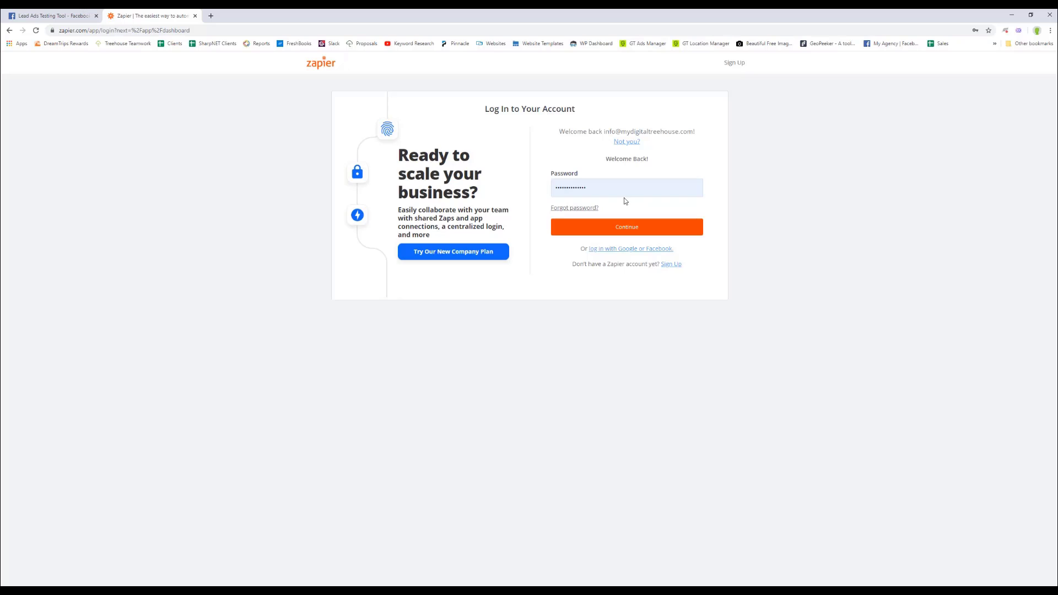
pyautogui.click(627, 230)
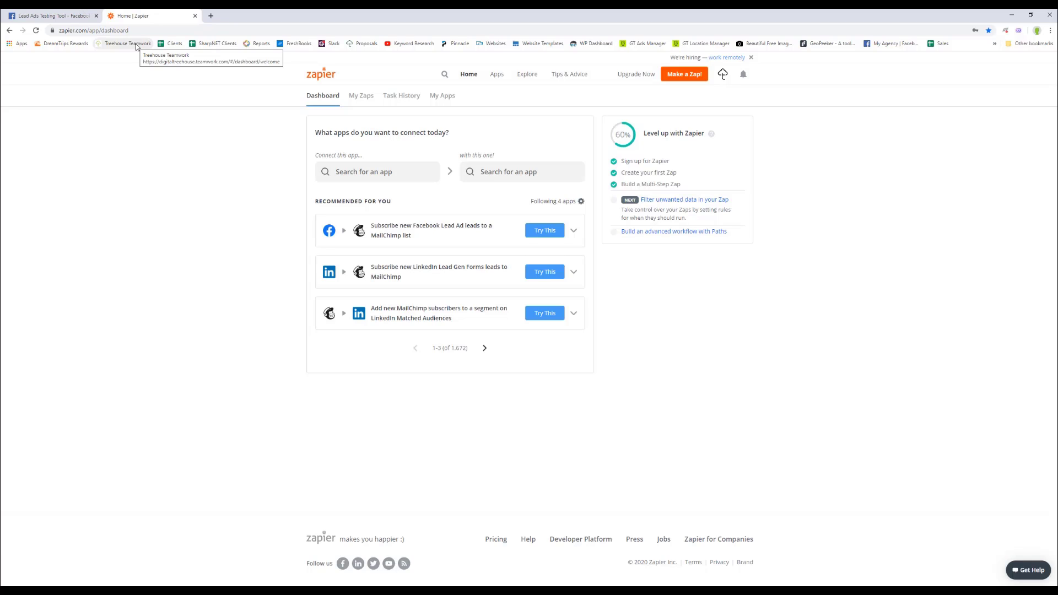
# Open My Zaps and switch off the Foothills Dent Repair, HYP 300 Hour Teacher and HYP Nashville Teacher zaps.
pyautogui.click(362, 98)
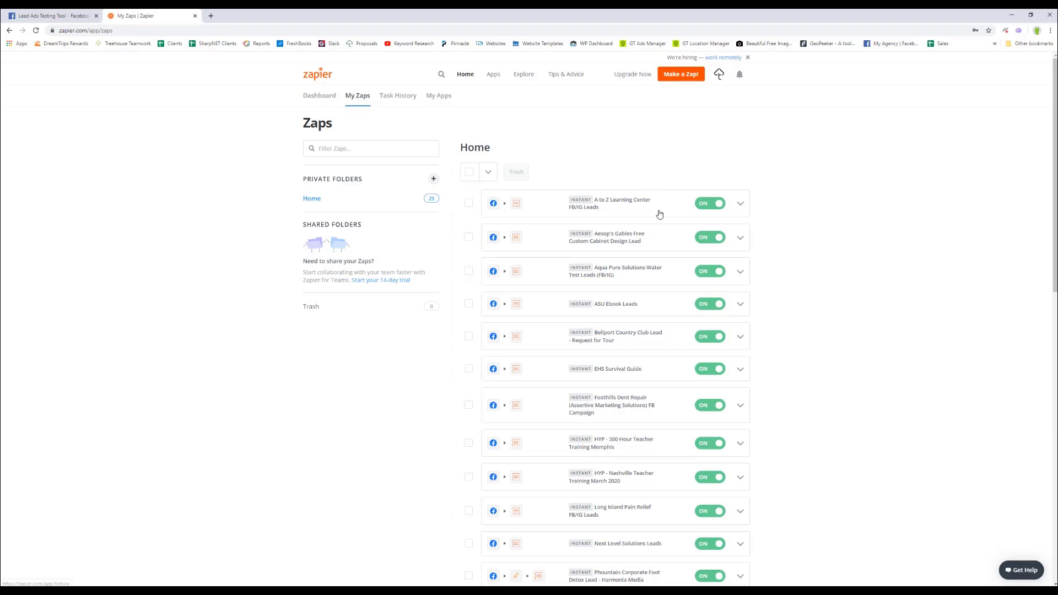
pyautogui.scroll(-8, 623, 215)
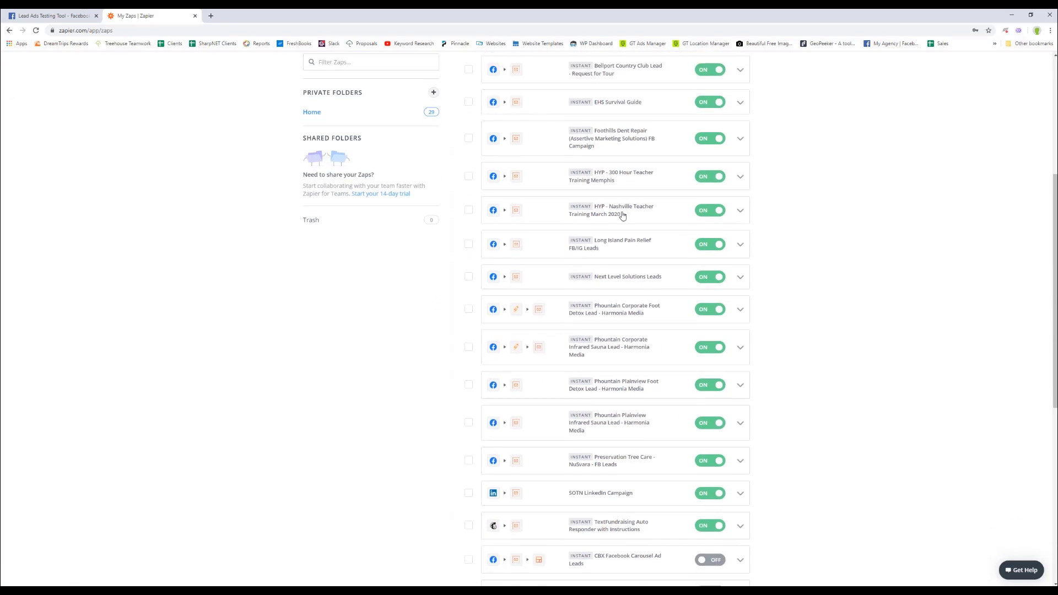
pyautogui.scroll(8, 623, 216)
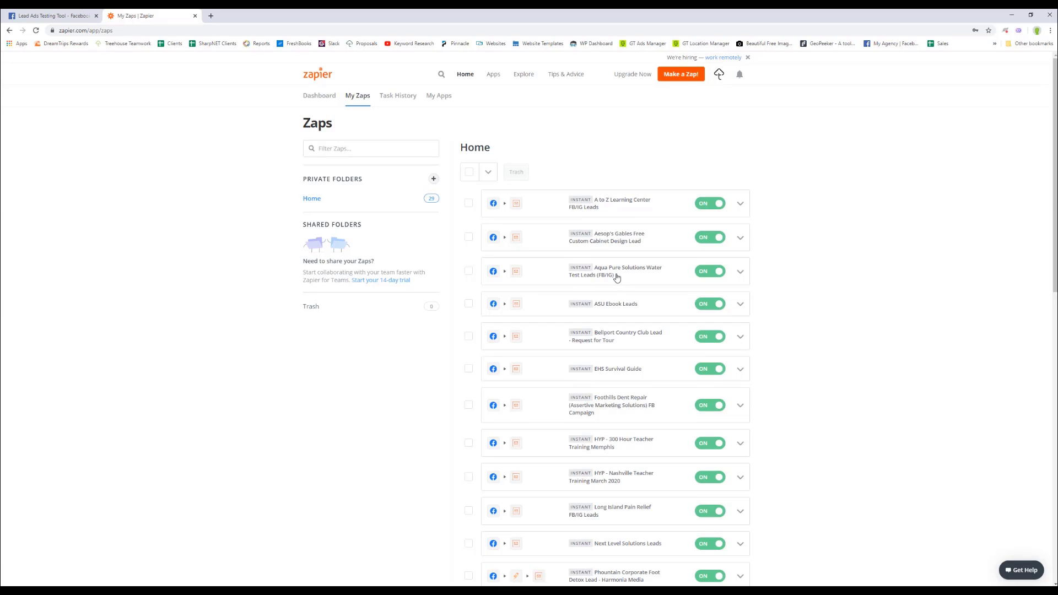
pyautogui.scroll(-1, 639, 351)
pyautogui.scroll(-1, 640, 351)
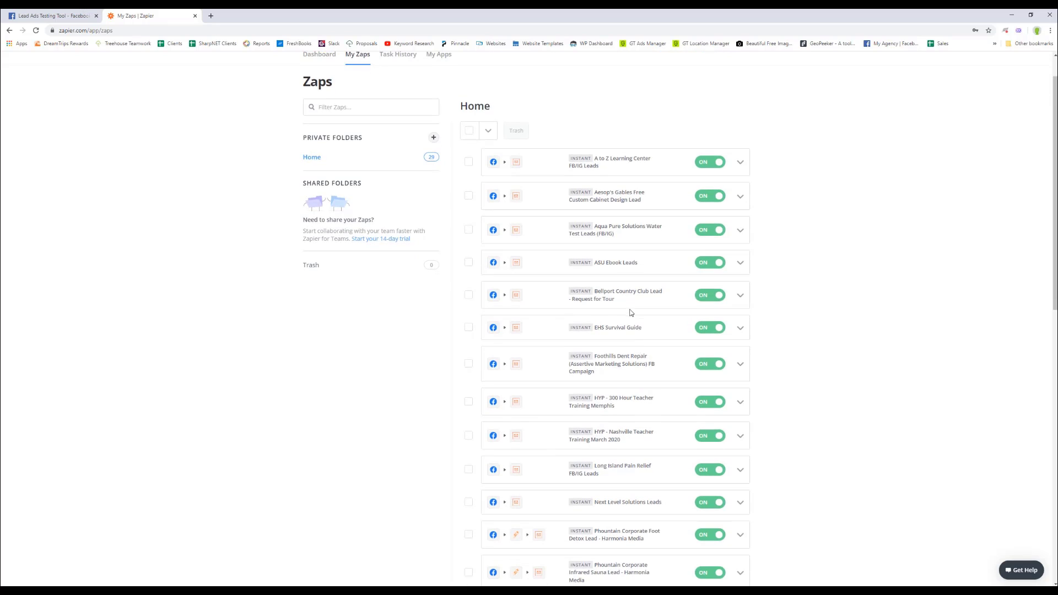
pyautogui.scroll(-1, 632, 312)
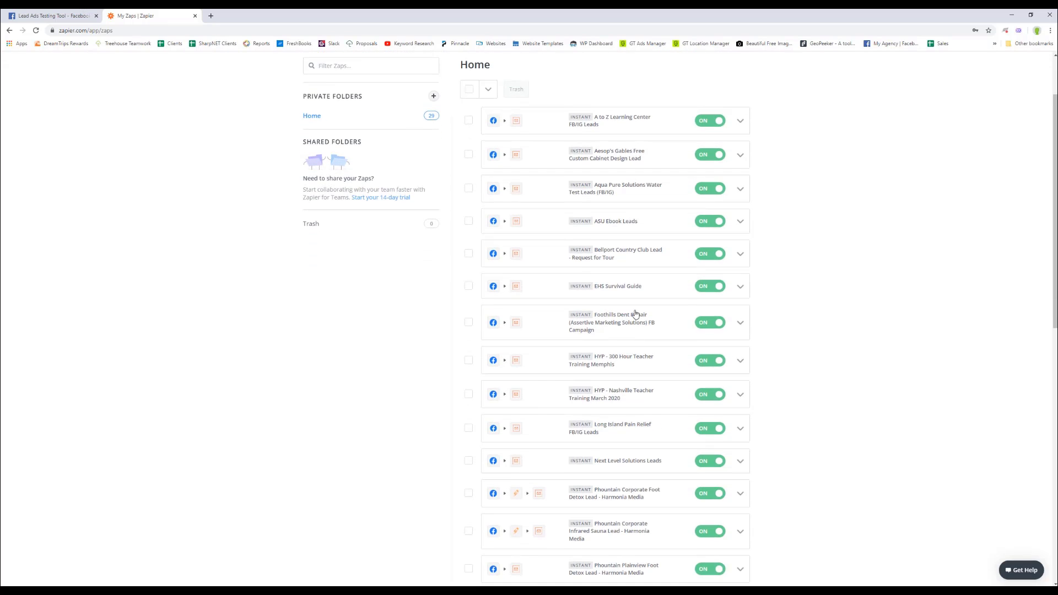
pyautogui.scroll(-2, 645, 346)
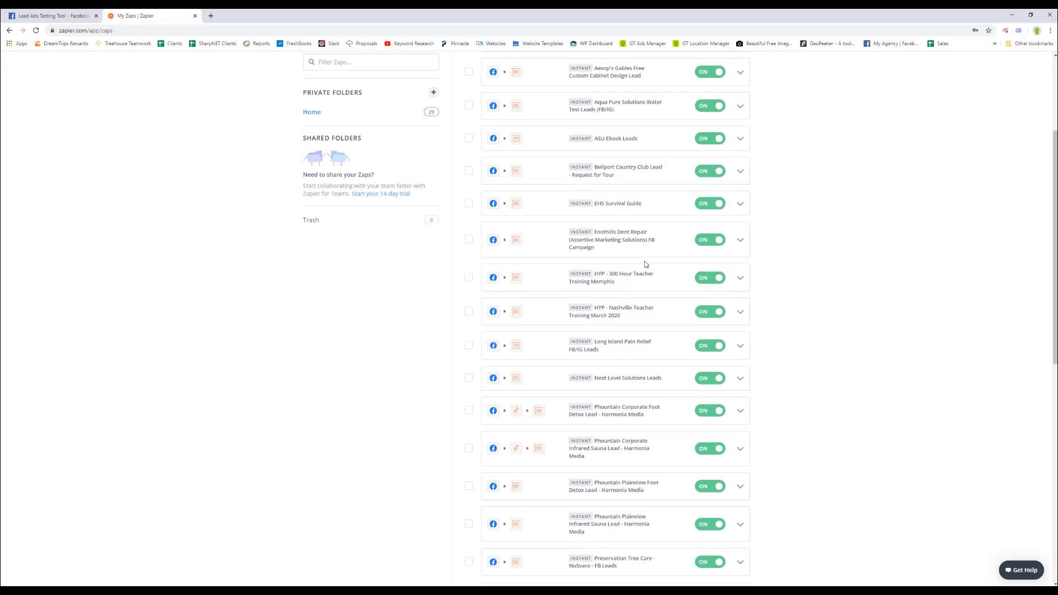
pyautogui.click(711, 241)
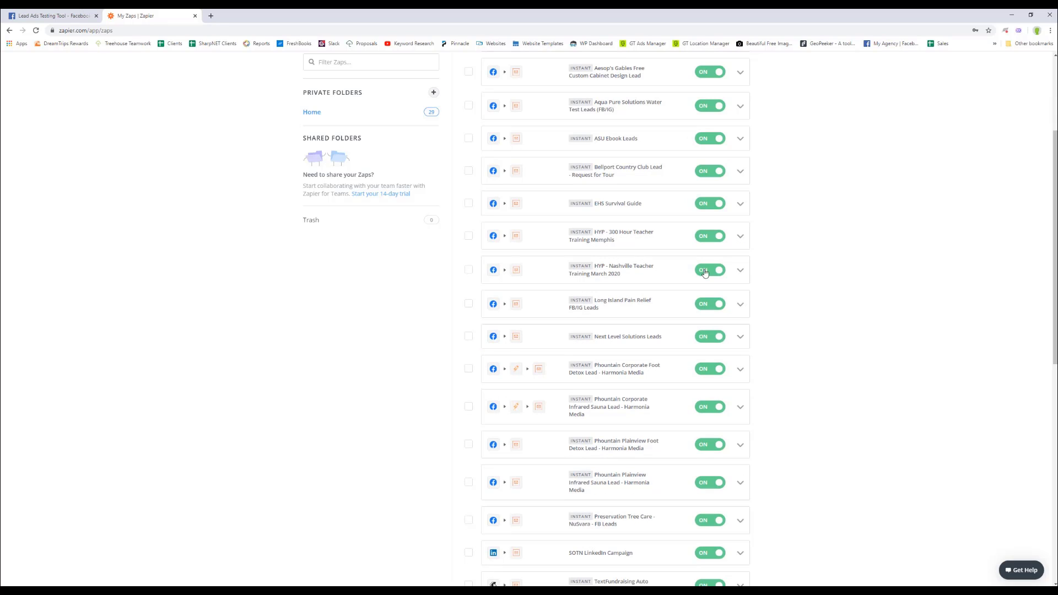
pyautogui.click(708, 239)
pyautogui.click(710, 240)
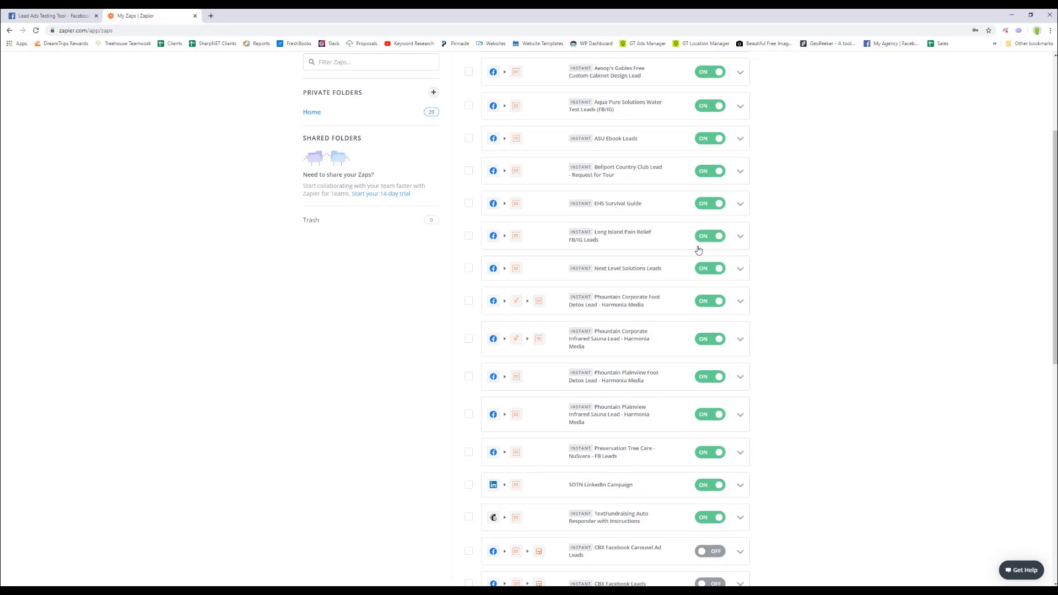
# Switch off the Long Island Pain Relief, Next Level Solutions, both Phountain Plainview and Preservation Tree Care zaps.
pyautogui.click(707, 236)
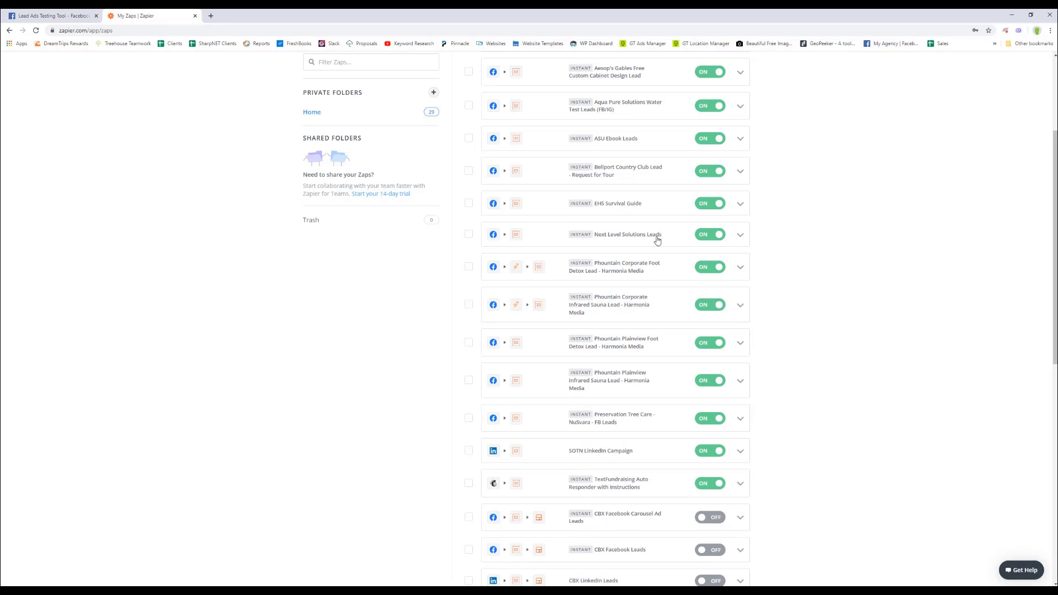
pyautogui.click(709, 237)
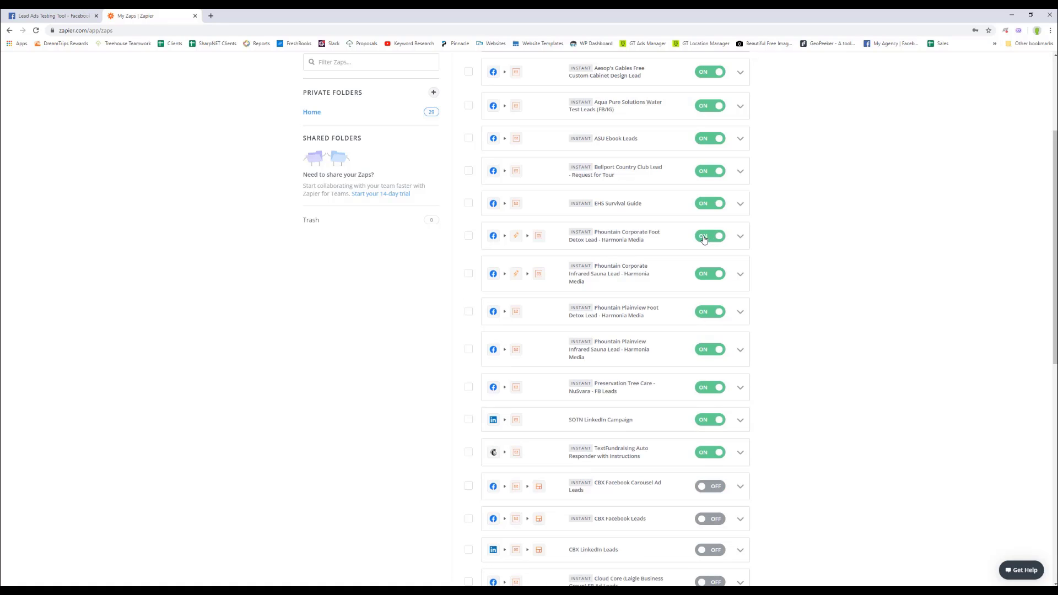
pyautogui.scroll(-1, 635, 300)
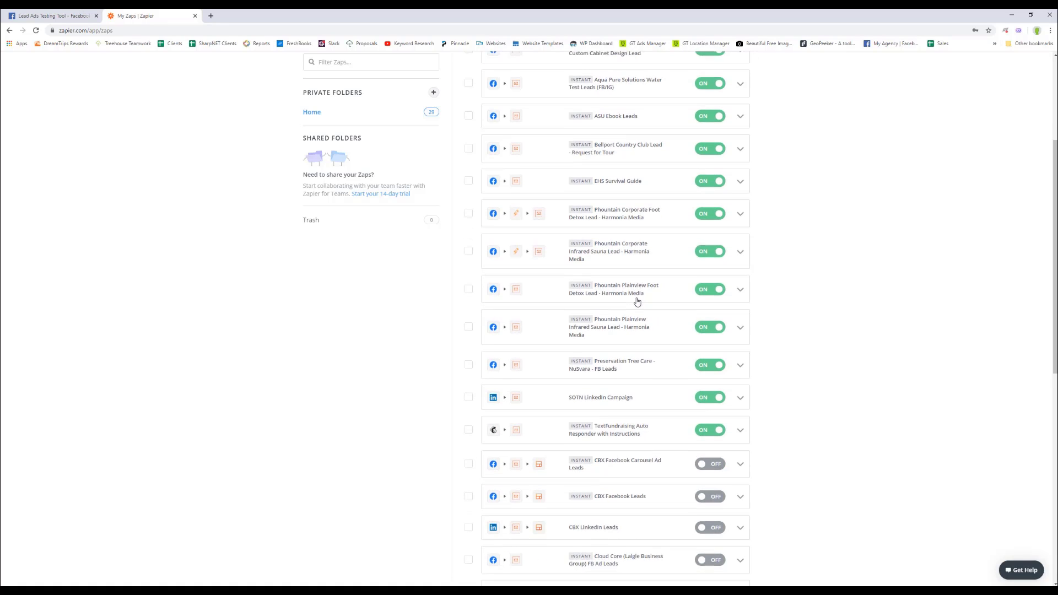
pyautogui.click(709, 273)
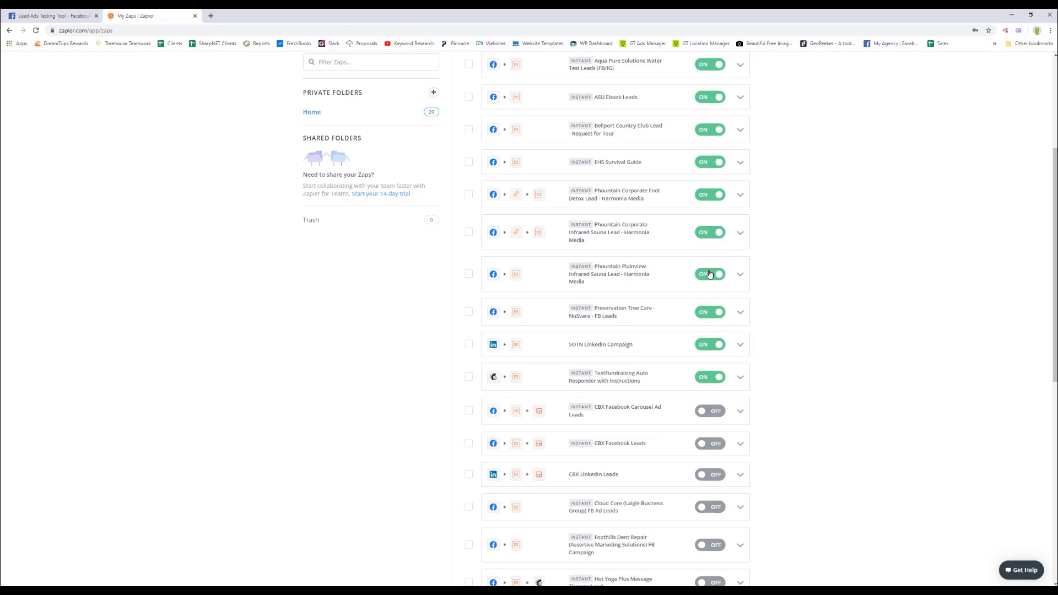
pyautogui.click(709, 274)
pyautogui.click(709, 273)
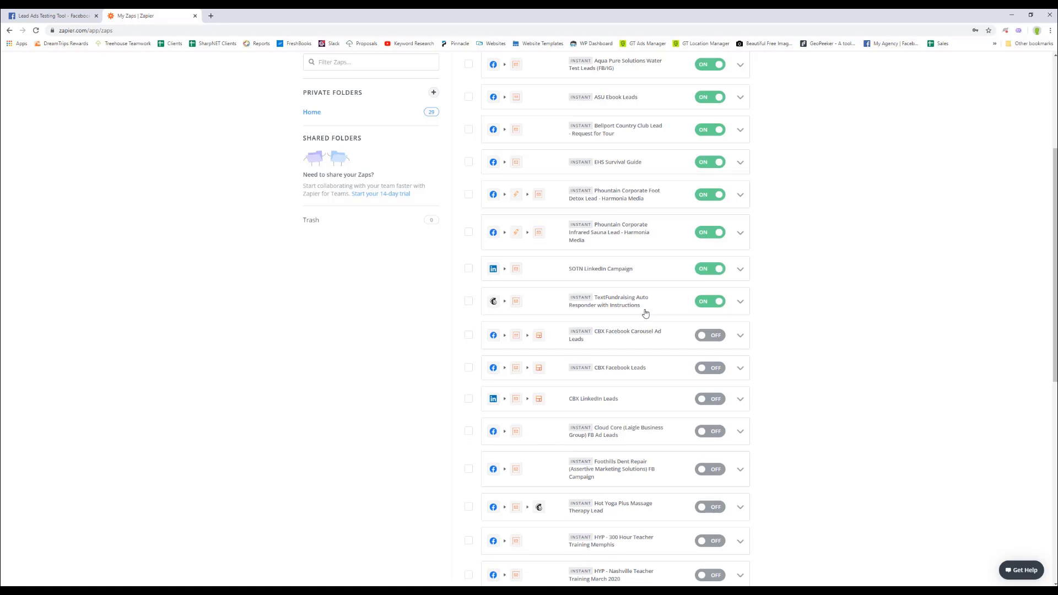
pyautogui.scroll(3, 667, 309)
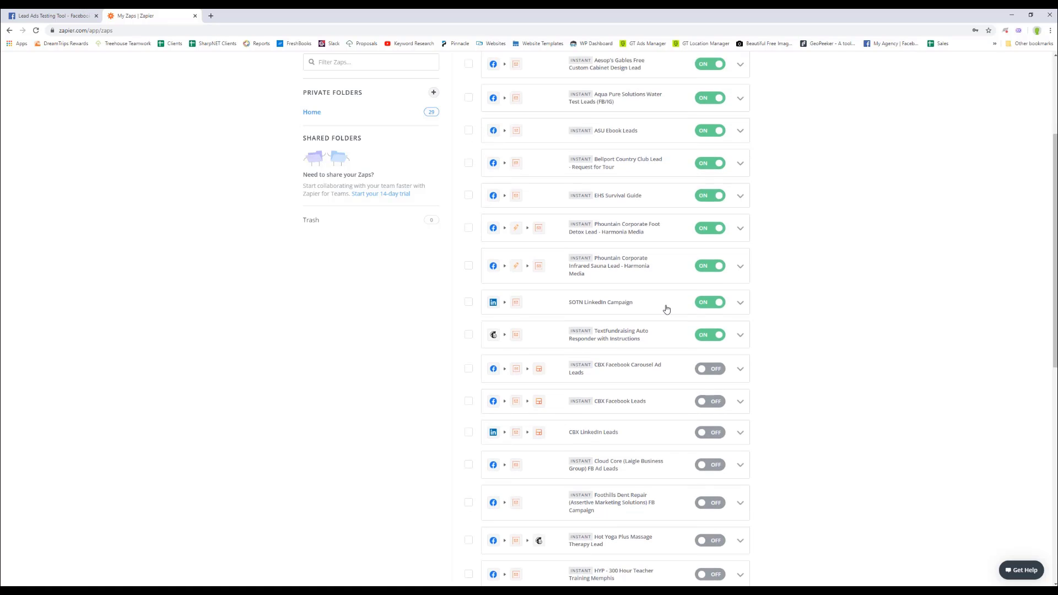
pyautogui.scroll(1, 666, 309)
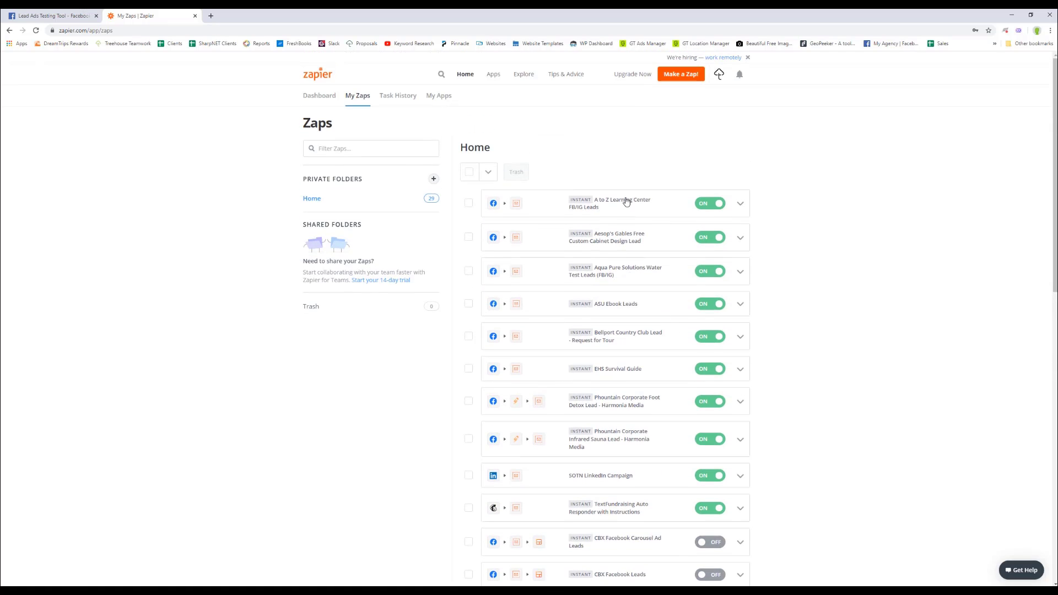
# Start a new zap triggered by Facebook Lead Ads New Lead, using the first connected account.
pyautogui.click(681, 76)
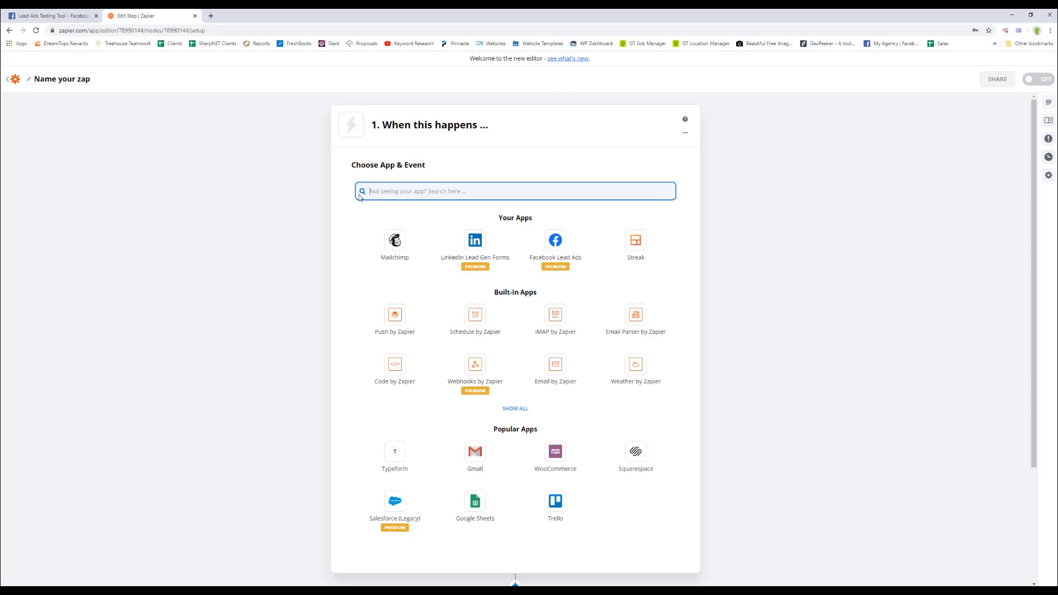
pyautogui.click(560, 249)
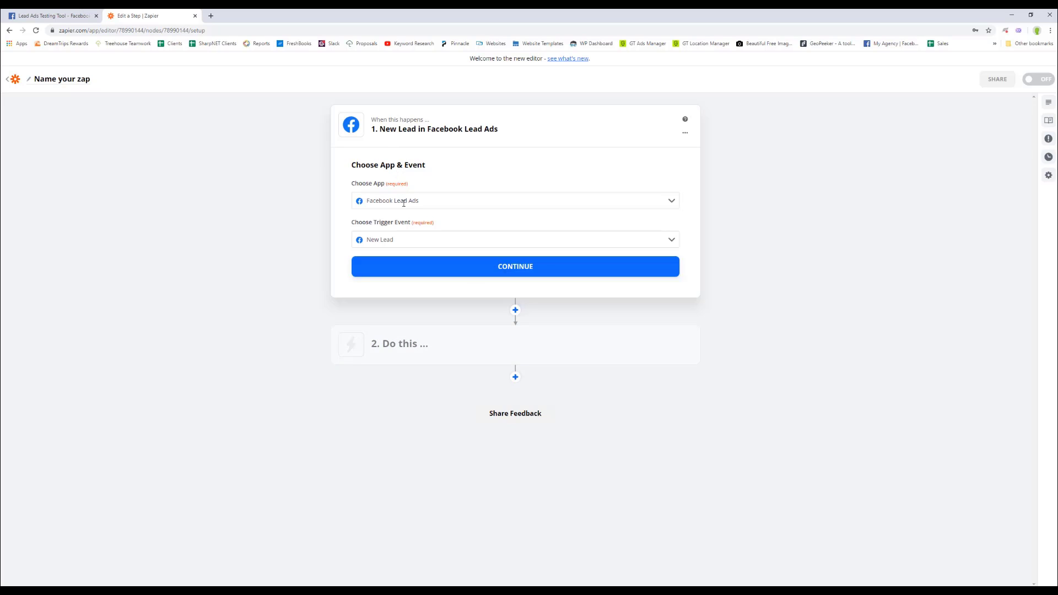
pyautogui.click(509, 272)
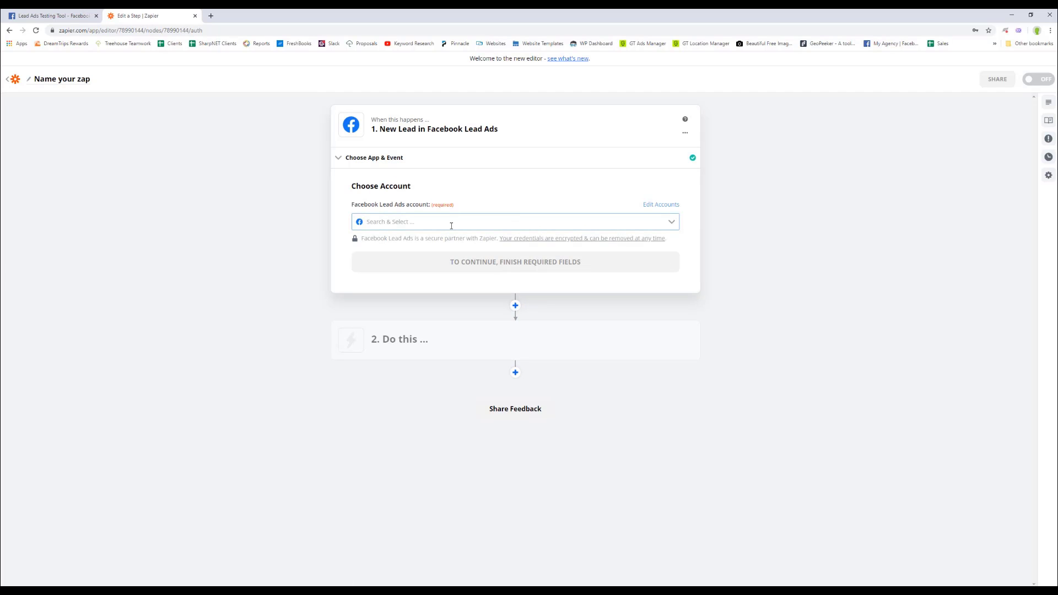
pyautogui.click(451, 226)
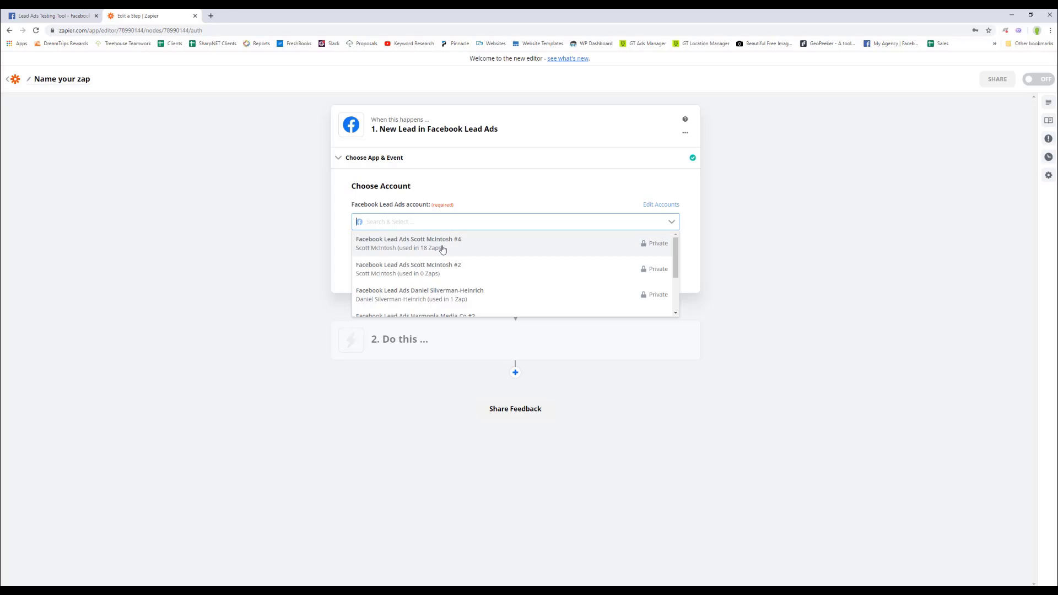
pyautogui.click(441, 244)
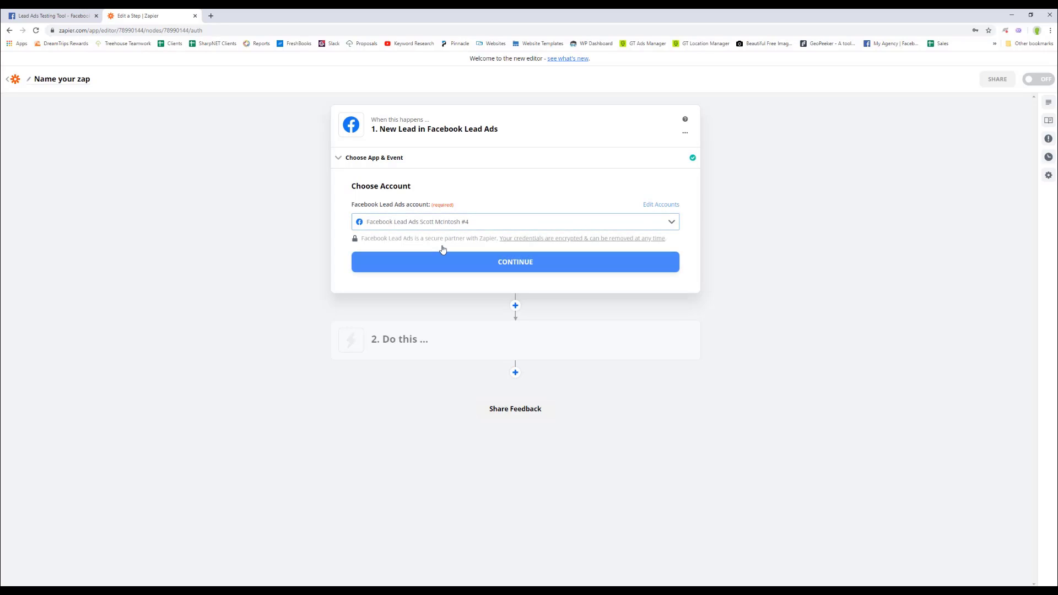
pyautogui.click(516, 263)
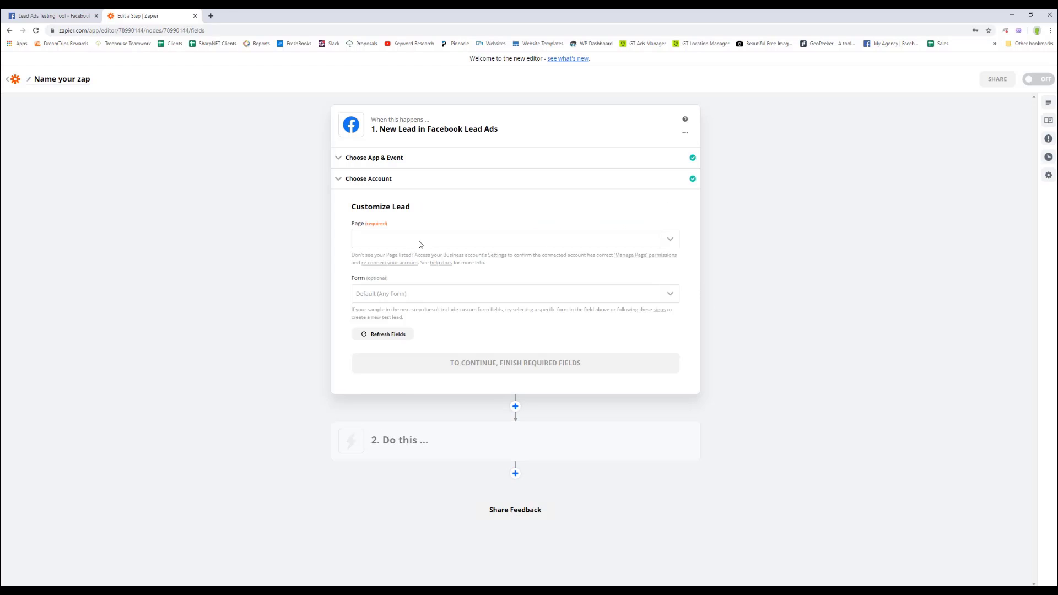
# Set the trigger's Page to Look What's Poppin, found by searching 'look'.
pyautogui.click(430, 244)
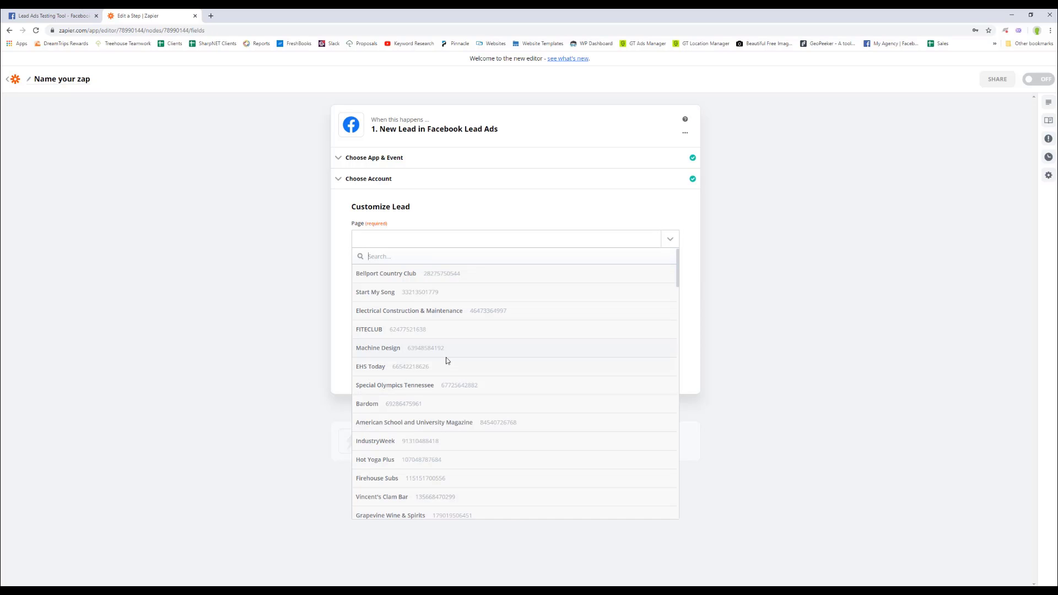
pyautogui.scroll(-10, 446, 361)
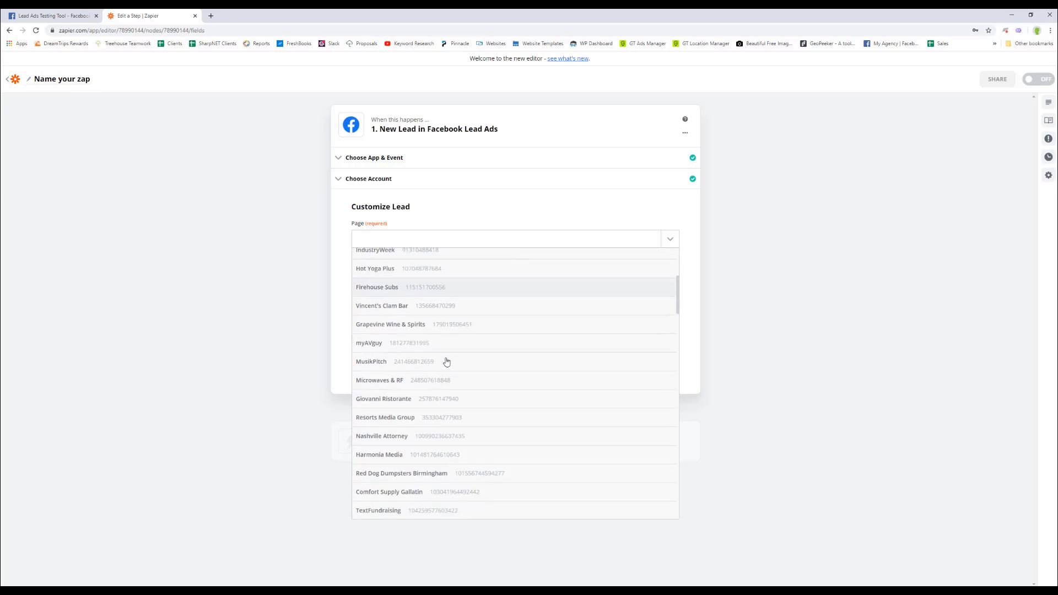
pyautogui.scroll(-4, 447, 361)
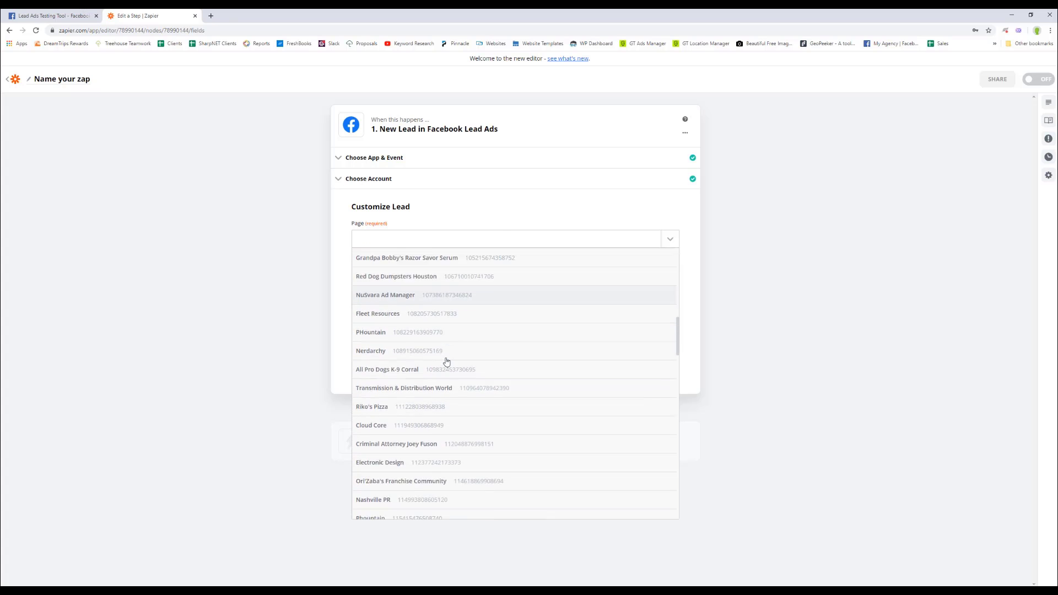
pyautogui.scroll(-6, 447, 361)
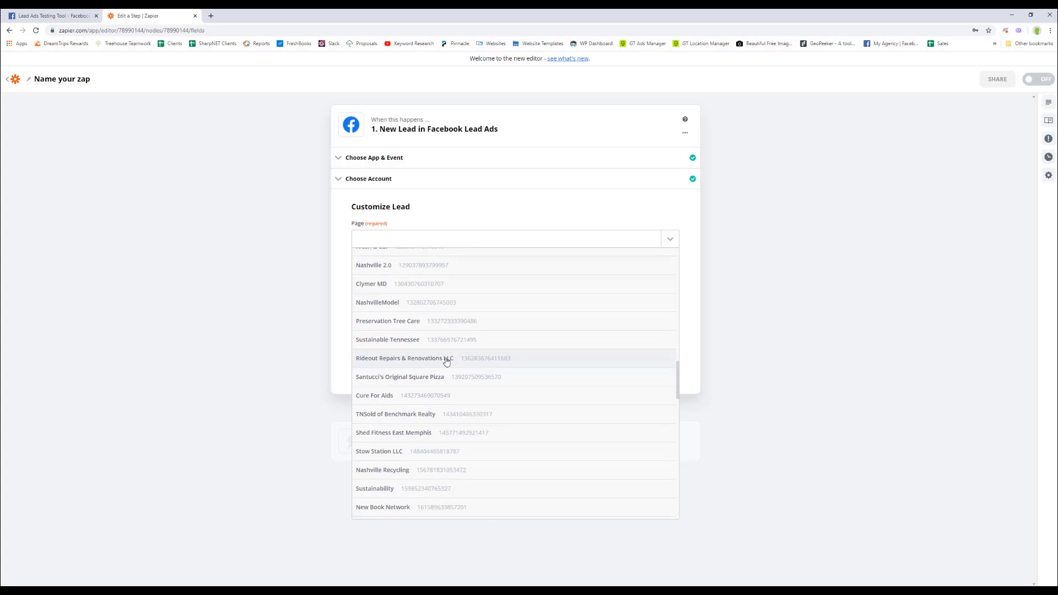
pyautogui.scroll(-8, 447, 360)
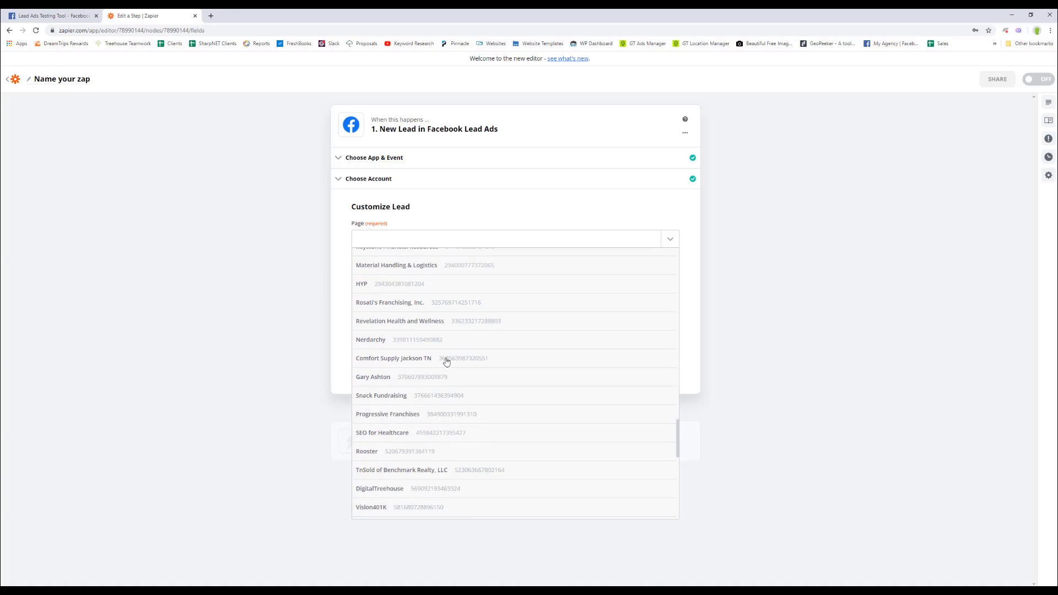
pyautogui.scroll(-5, 447, 361)
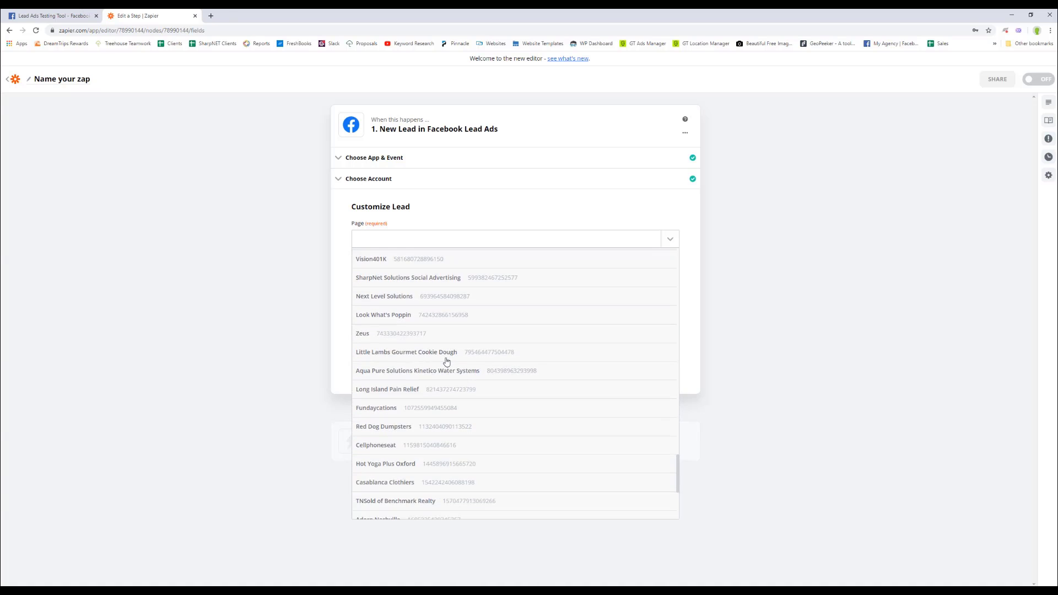
pyautogui.scroll(-2, 447, 361)
pyautogui.scroll(-1, 446, 361)
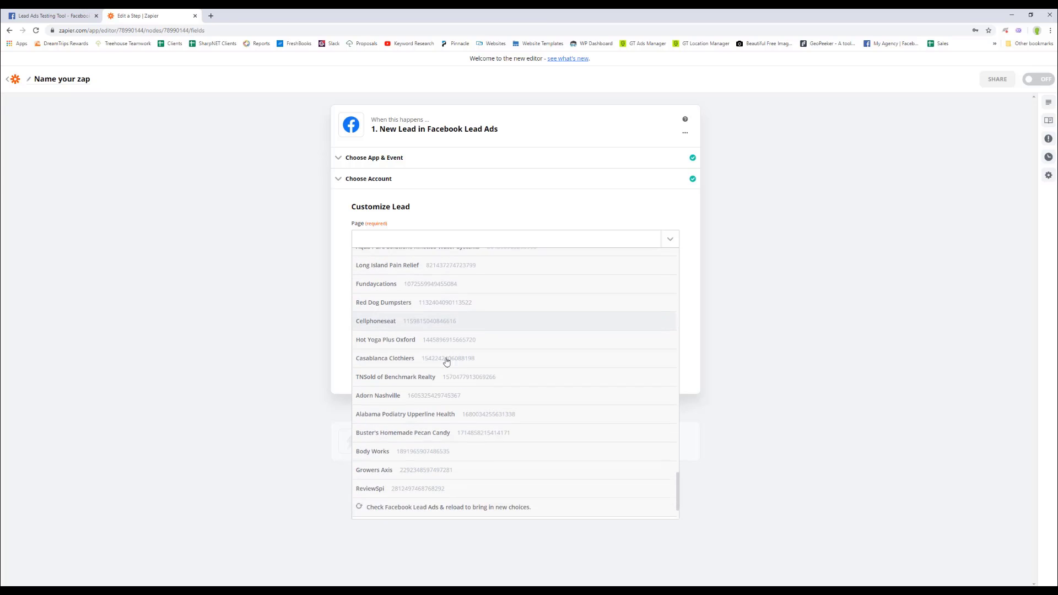
pyautogui.click(434, 246)
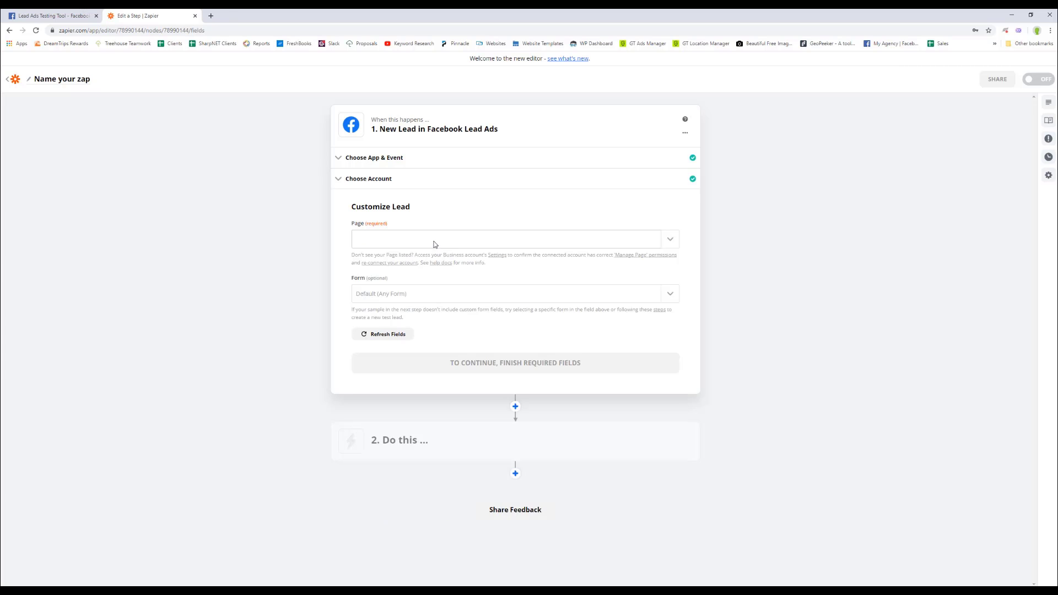
pyautogui.click(434, 244)
pyautogui.write('look')
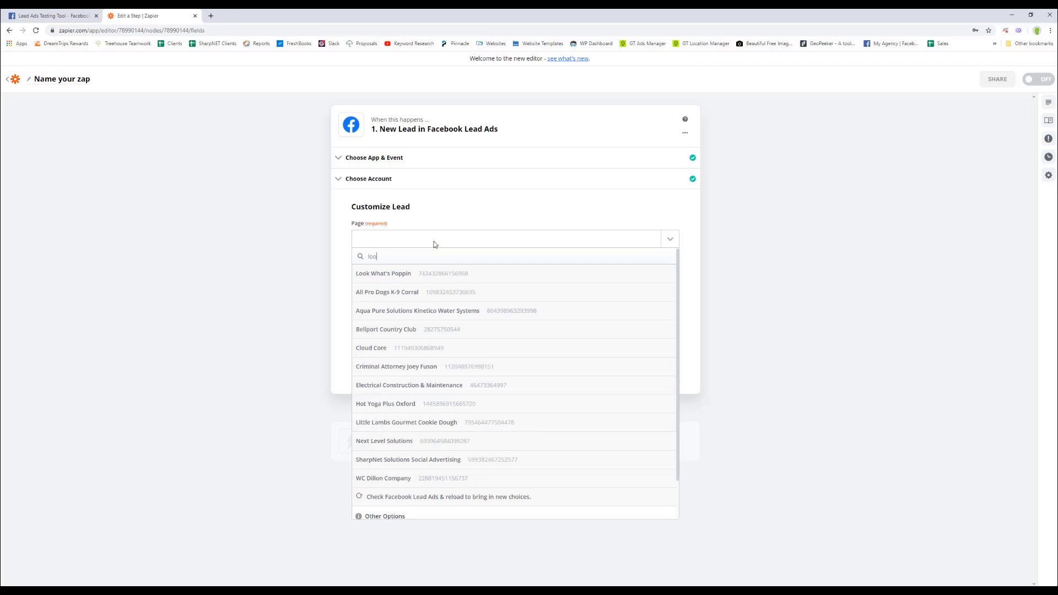
pyautogui.click(419, 274)
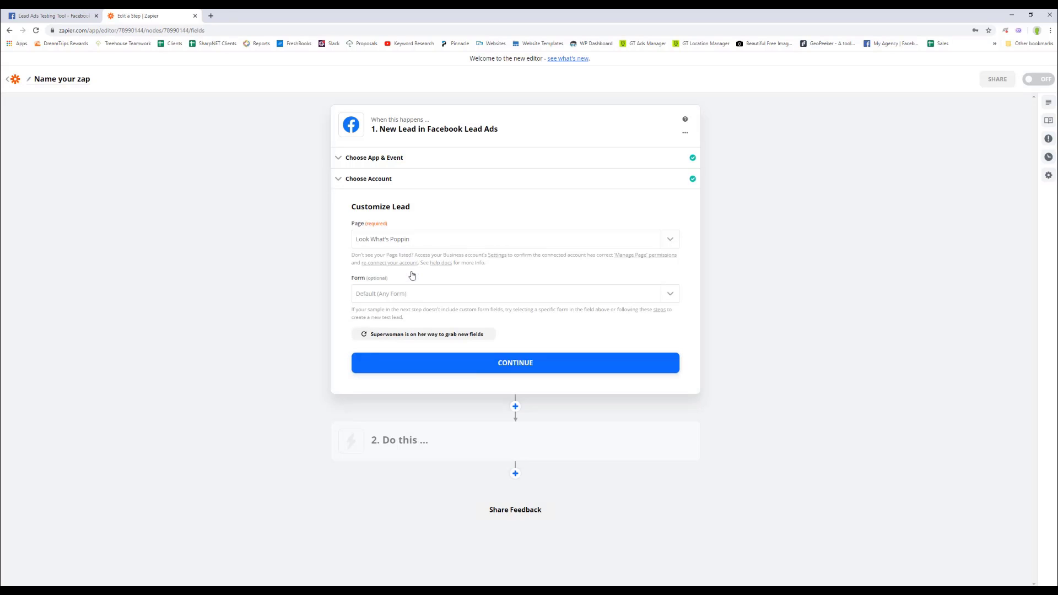
# Choose the Cheerleading Lead Form as the trigger's form and confirm the settings.
pyautogui.click(405, 297)
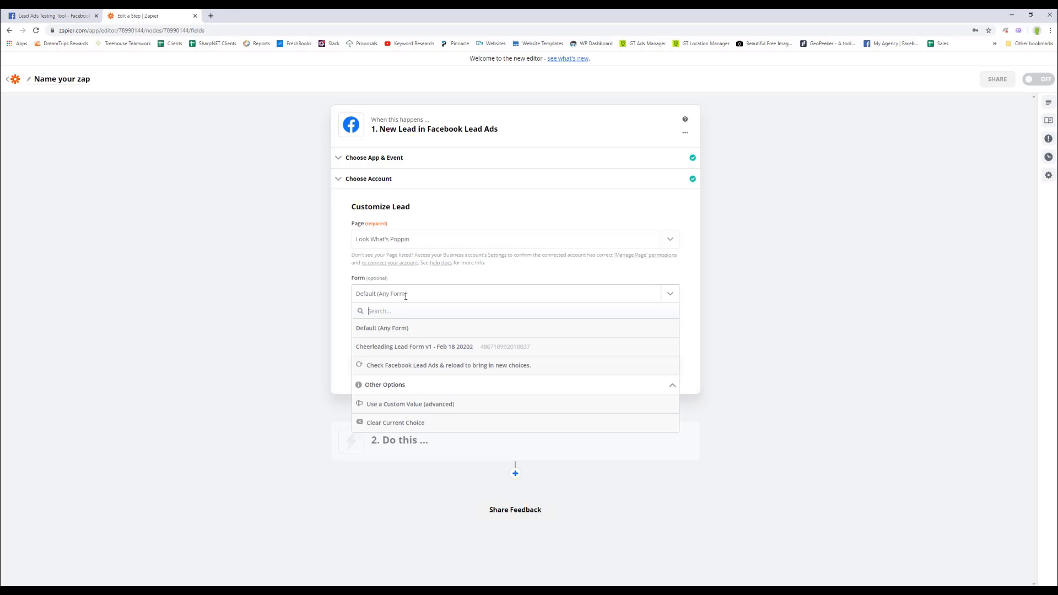
pyautogui.click(402, 348)
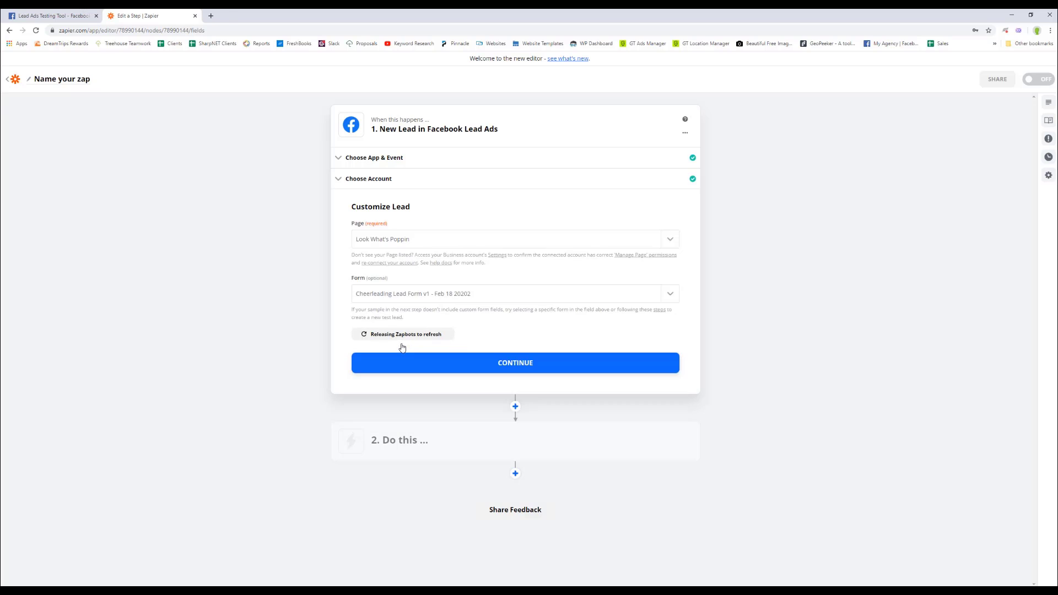
pyautogui.click(507, 365)
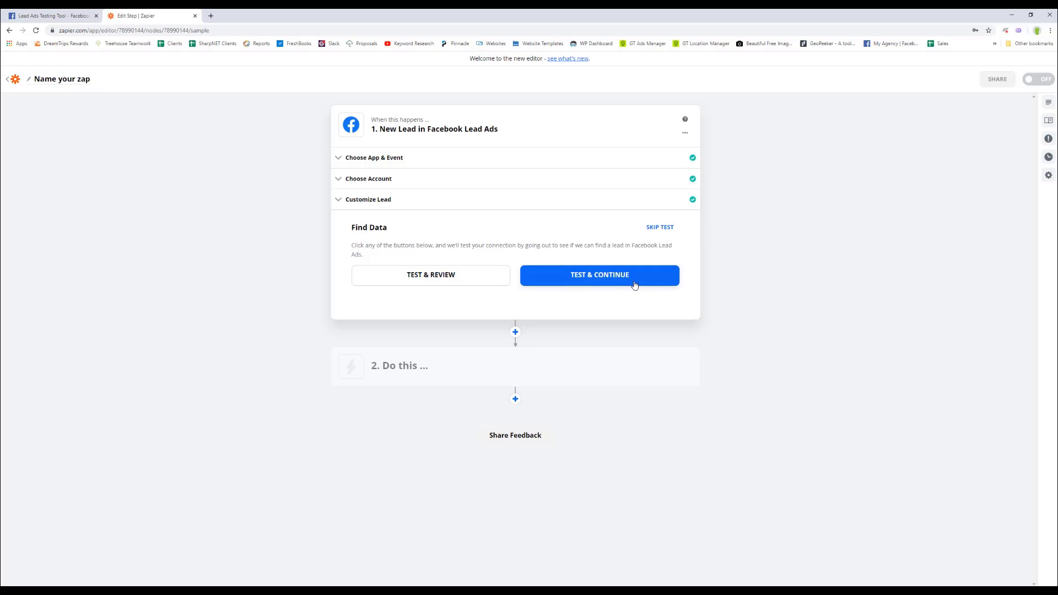
# Test the trigger to pull in the lead sent from the Lead Ads Testing Tool.
pyautogui.click(582, 282)
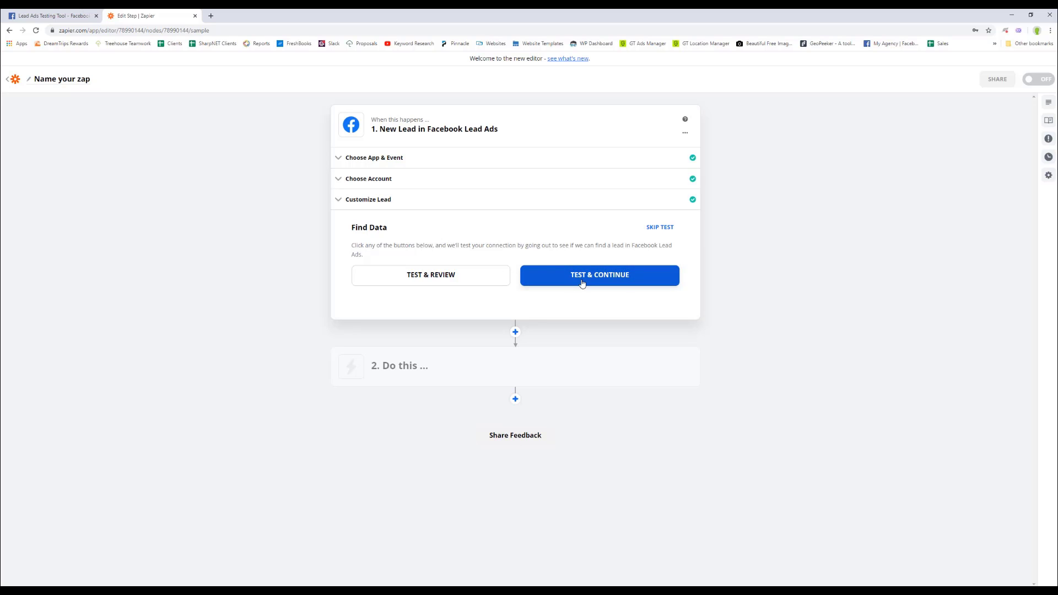
pyautogui.click(83, 15)
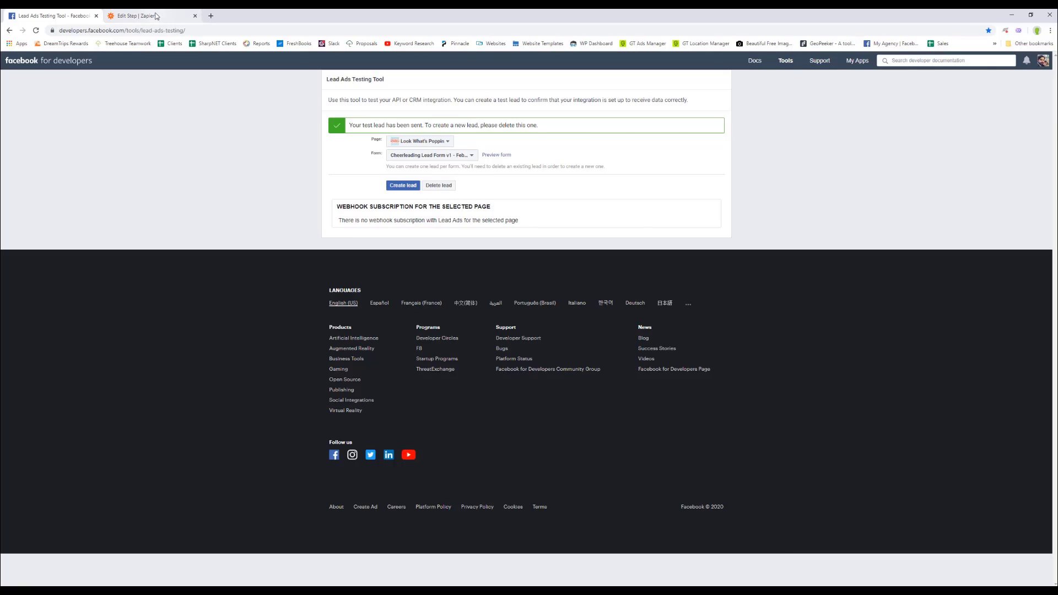
pyautogui.click(156, 16)
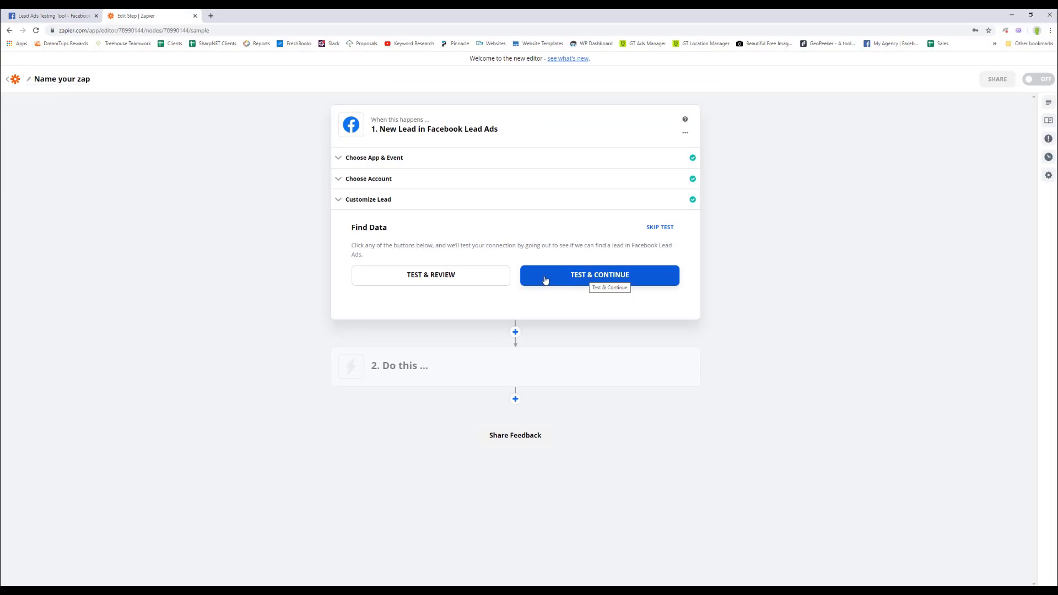
pyautogui.click(430, 278)
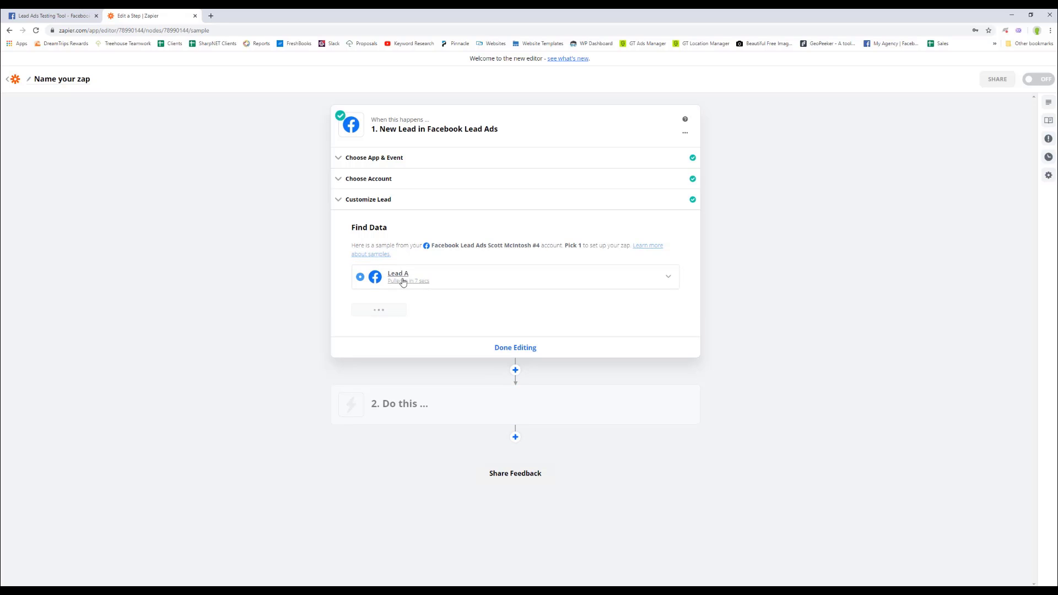
# Expand sample Lead A and review its dummy field values.
pyautogui.click(668, 278)
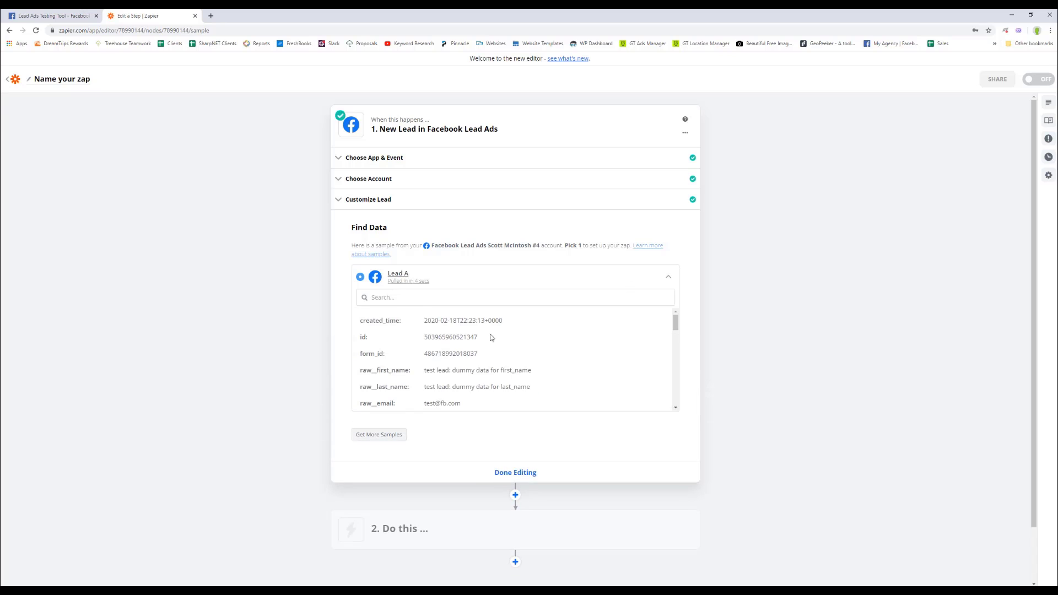
pyautogui.scroll(-3, 491, 338)
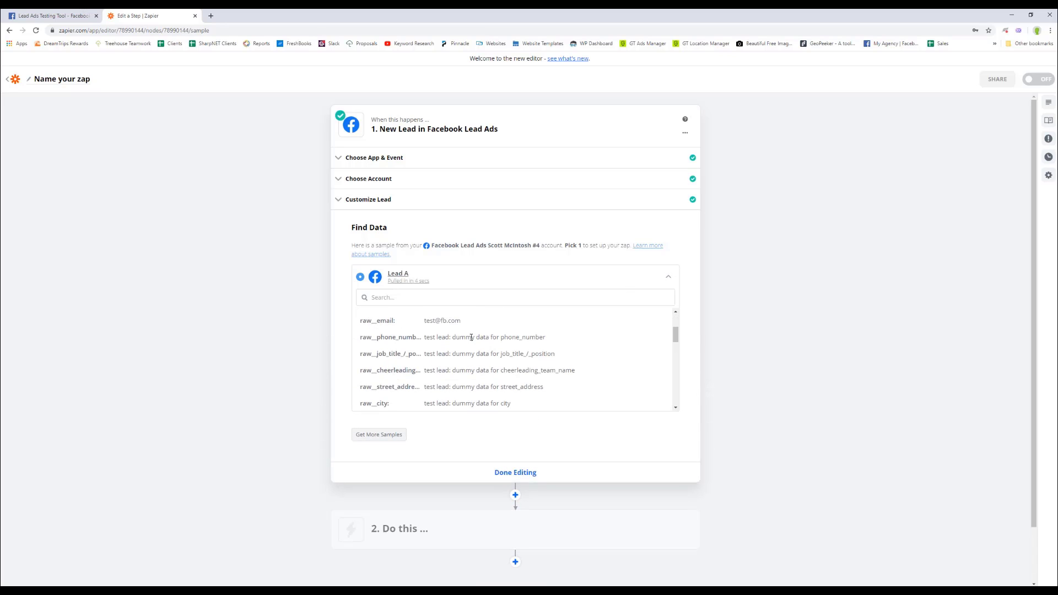
pyautogui.moveTo(453, 337); pyautogui.dragTo(535, 337)
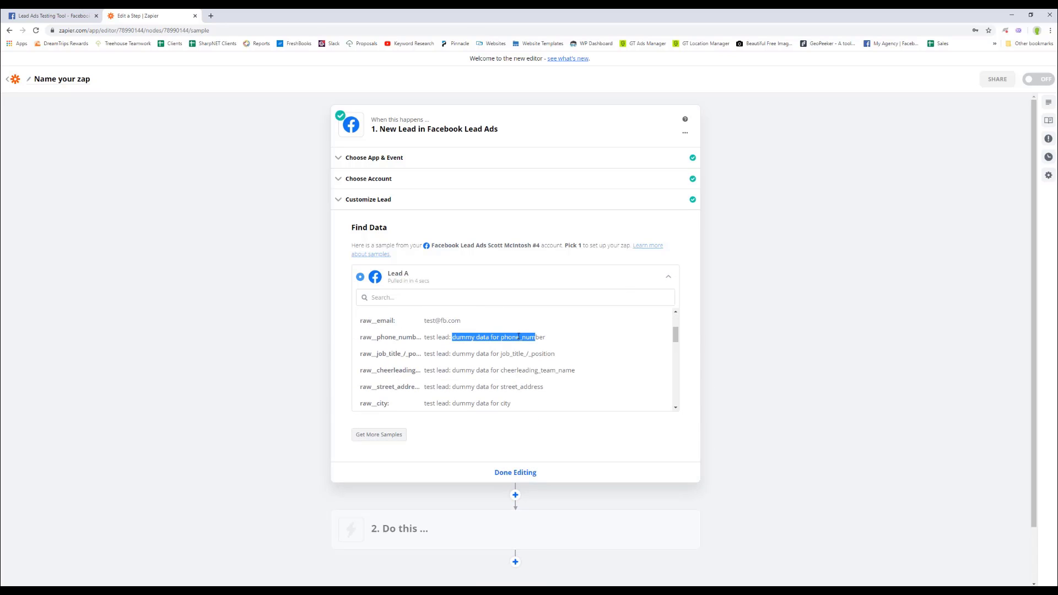
pyautogui.scroll(-1, 482, 349)
pyautogui.scroll(-5, 482, 349)
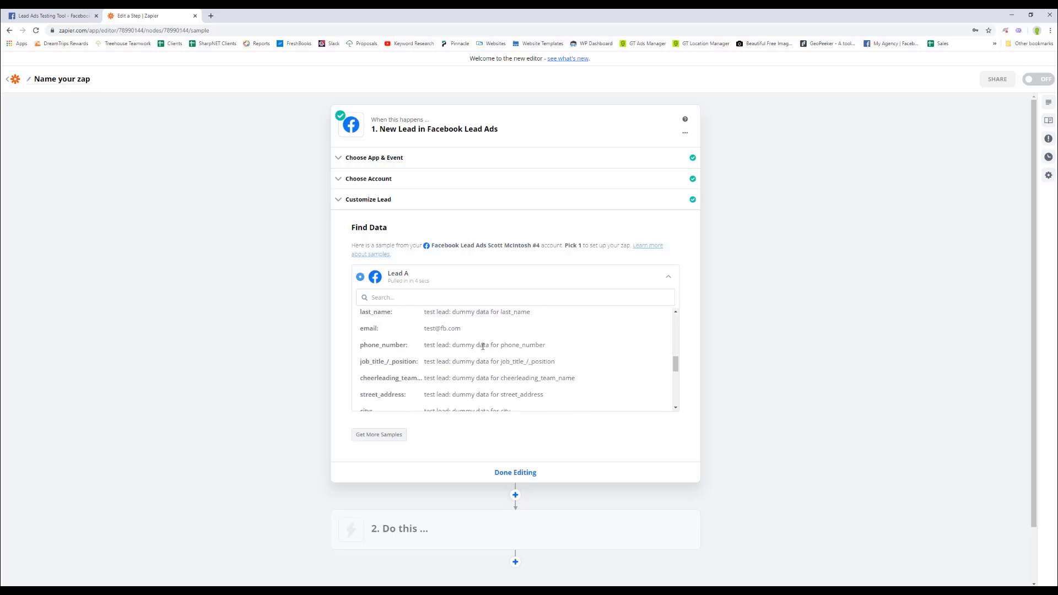
pyautogui.scroll(-5, 483, 347)
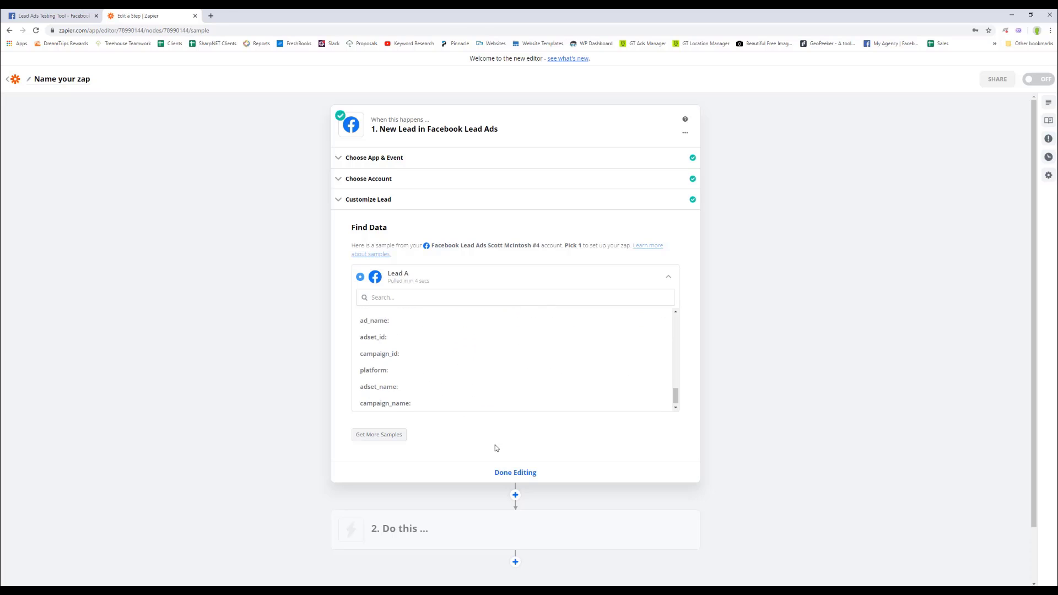
pyautogui.scroll(-1, 495, 445)
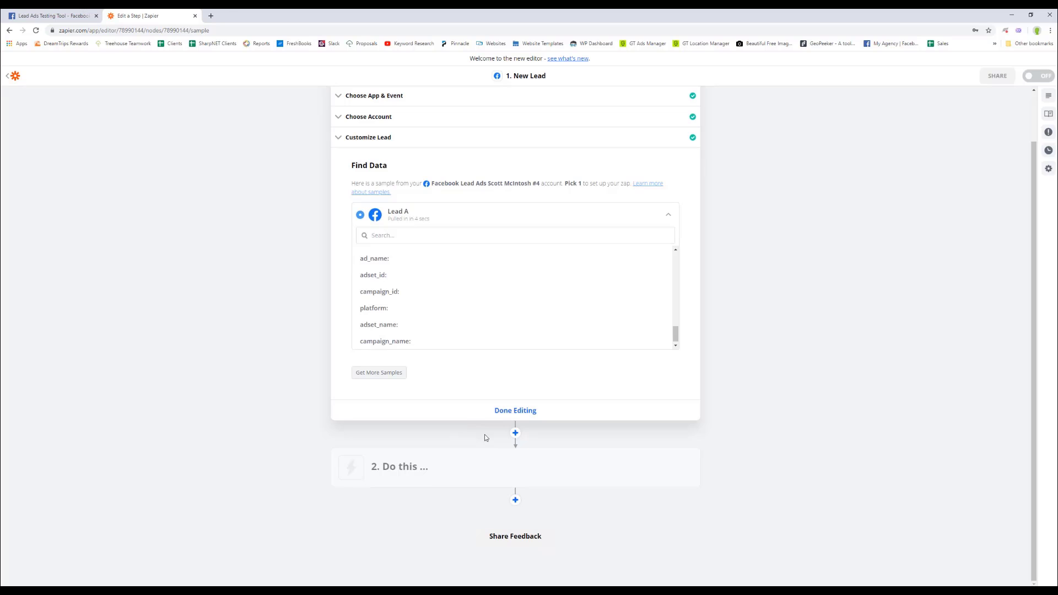
# Add an Email by Zapier Send Outbound Email action and enter the recipient's e-mail address in To.
pyautogui.click(425, 470)
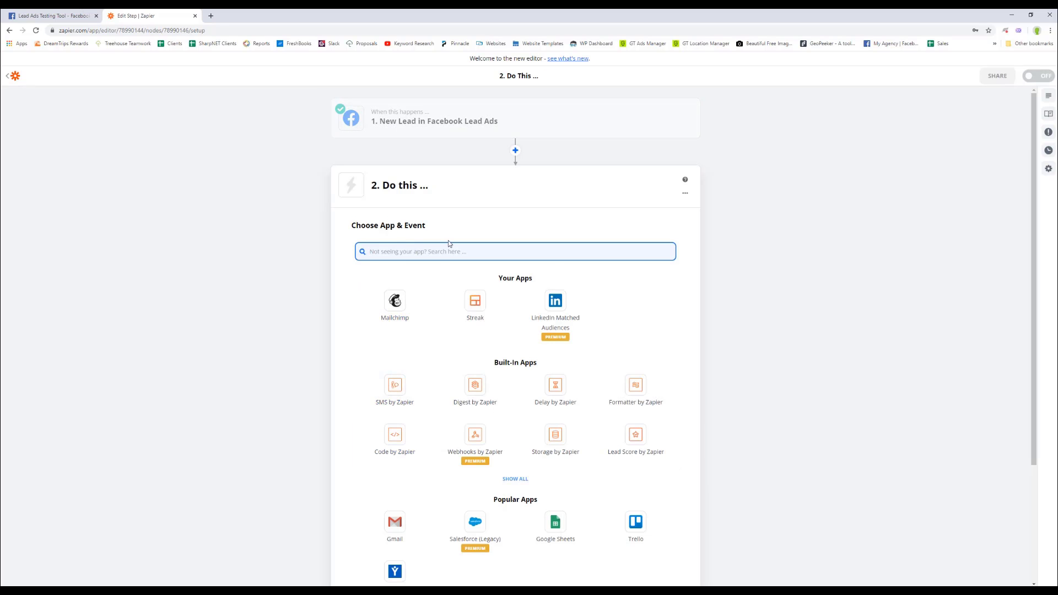
pyautogui.scroll(-3, 544, 400)
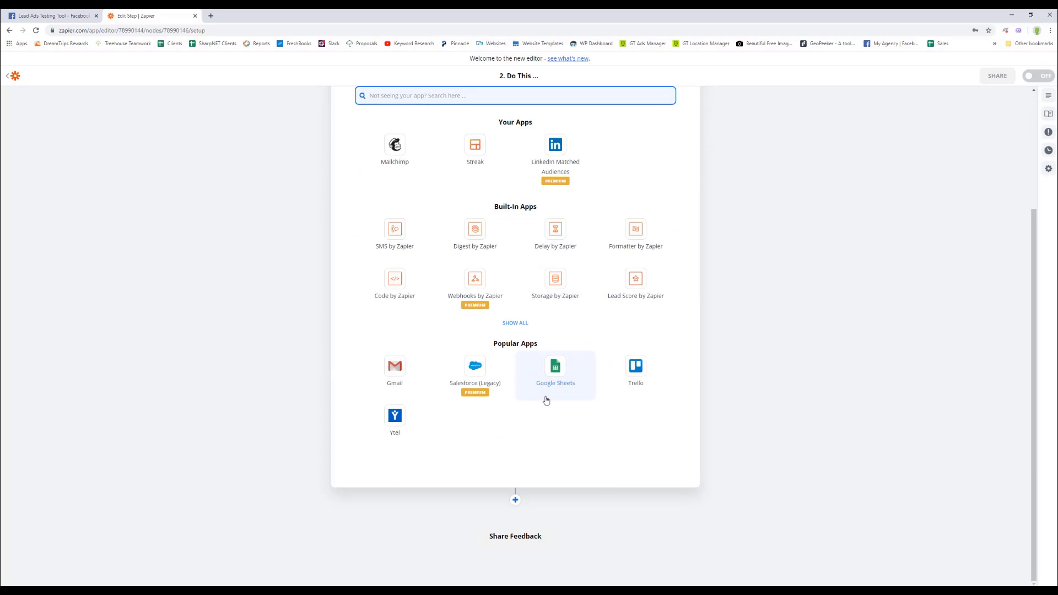
pyautogui.scroll(2, 528, 375)
pyautogui.click(515, 412)
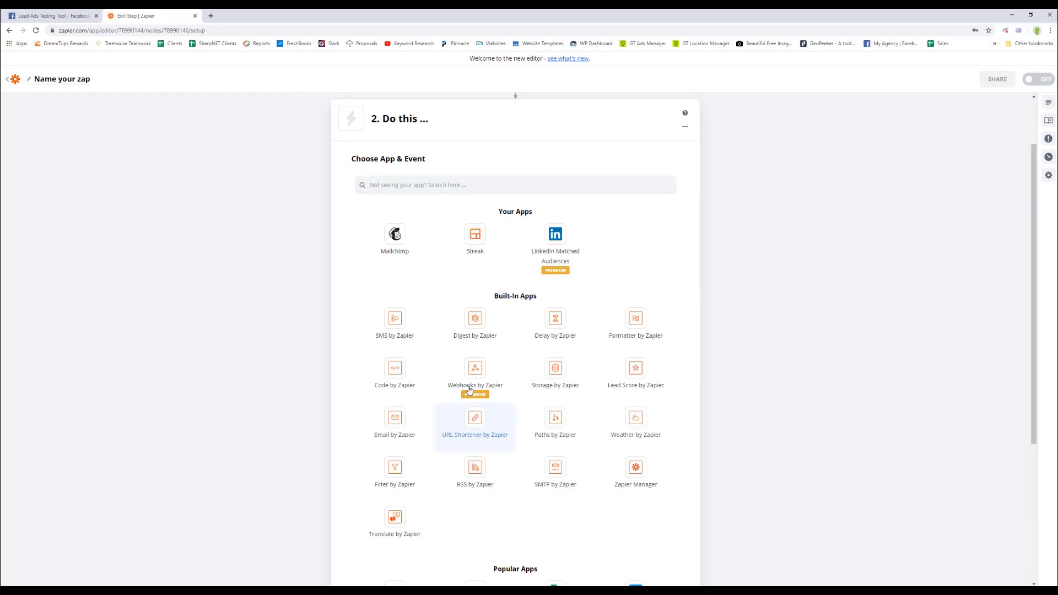
pyautogui.scroll(-3, 435, 370)
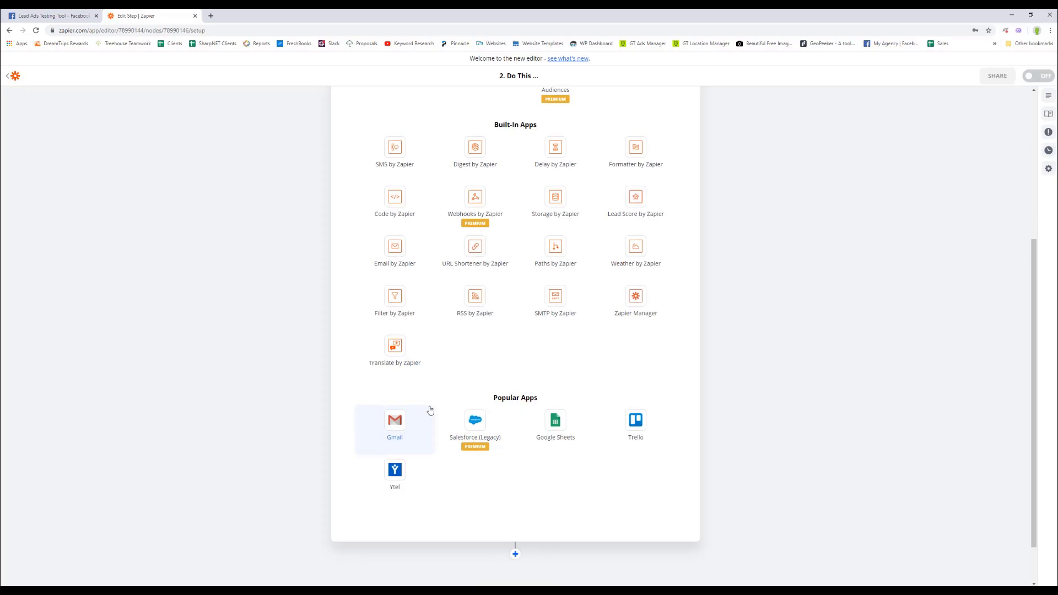
pyautogui.scroll(2, 404, 380)
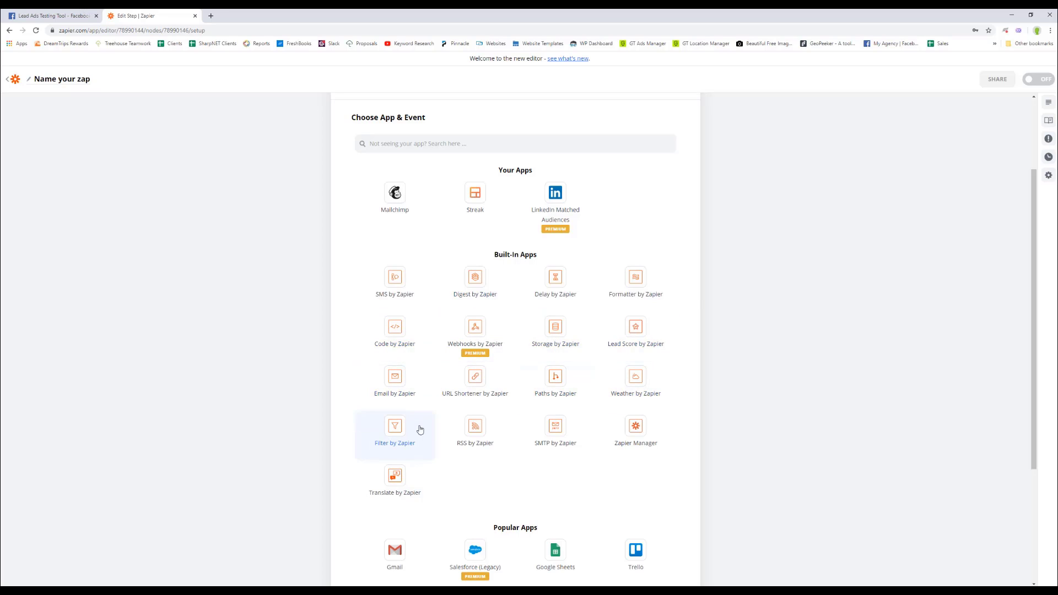
pyautogui.click(396, 385)
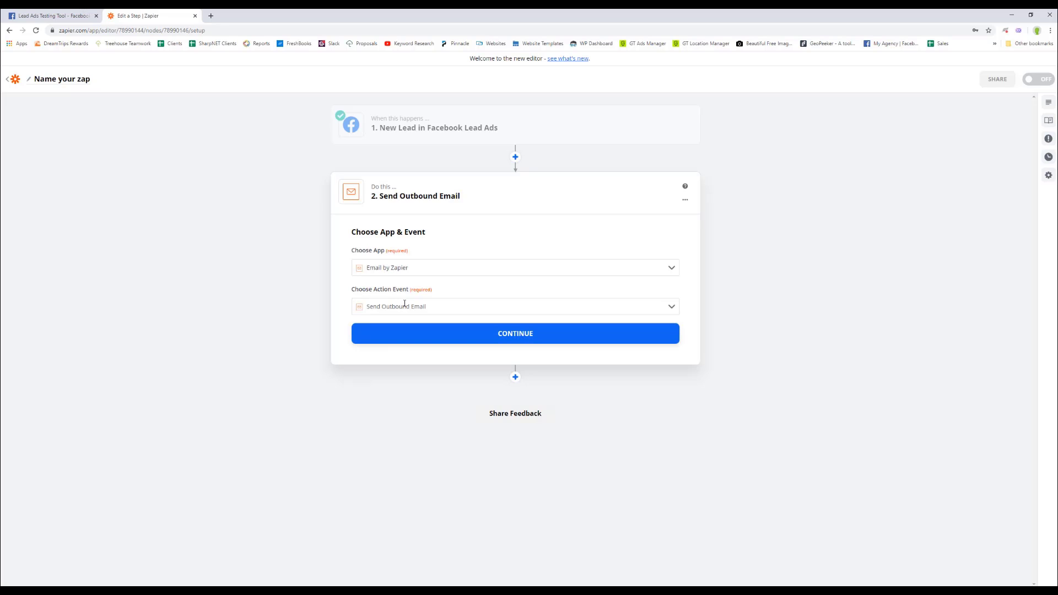
pyautogui.click(488, 334)
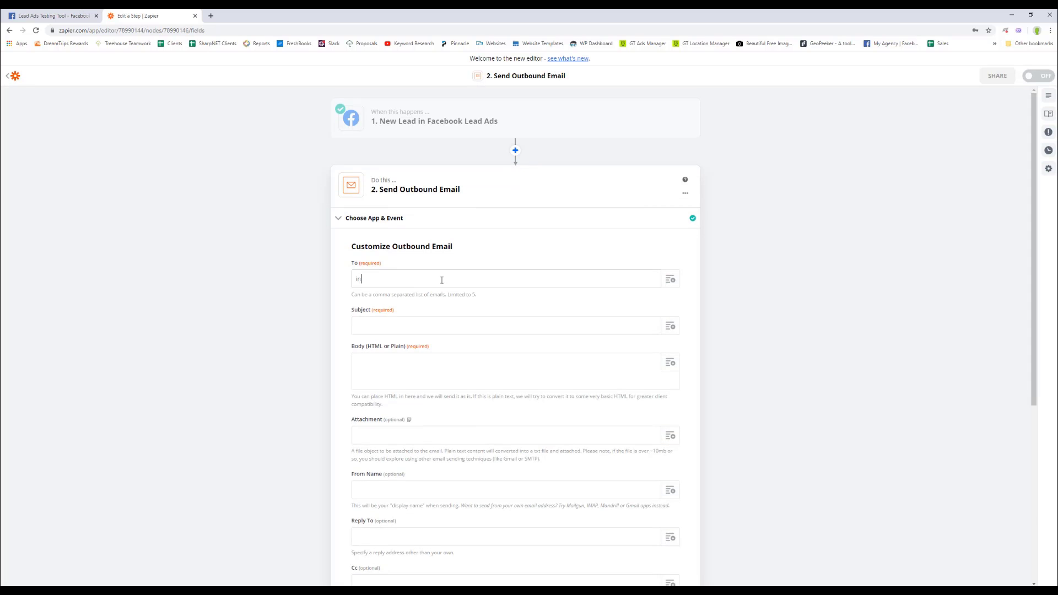
pyautogui.click(441, 280)
# Enter 'New Cheerleading Fundraiser Lead' as the outbound email's subject.
pyautogui.click(391, 329)
pyautogui.write('New Cheerleading Fundrais')
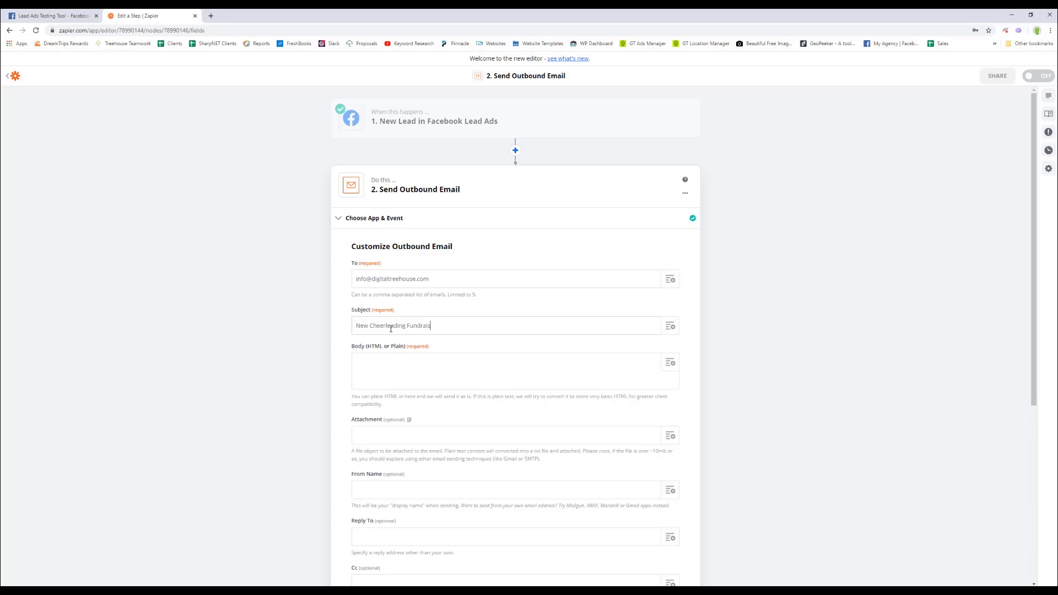
pyautogui.write('er Lead')
pyautogui.click(414, 362)
pyautogui.scroll(-1, 413, 361)
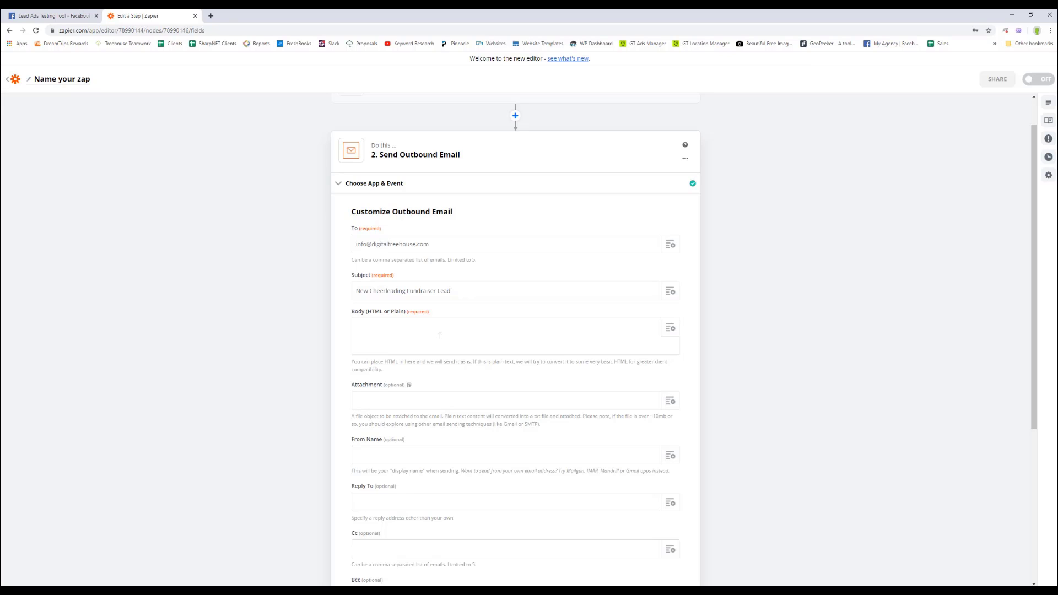
# Write the body intro: the person below wants a popcorn fundraiser; reach out immediately.
pyautogui.write("You've ")
pyautogui.write('The person below i')
pyautogui.write('s interested in ')
pyautogui.write('having')
pyautogui.press('BackSpace')
pyautogui.press('BackSpace')
pyautogui.press('BackSpace')
pyautogui.press('BackSpace')
pyautogui.press('BackSpace')
pyautogui.press('BackSpace')
pyautogui.write('booking a popcor')
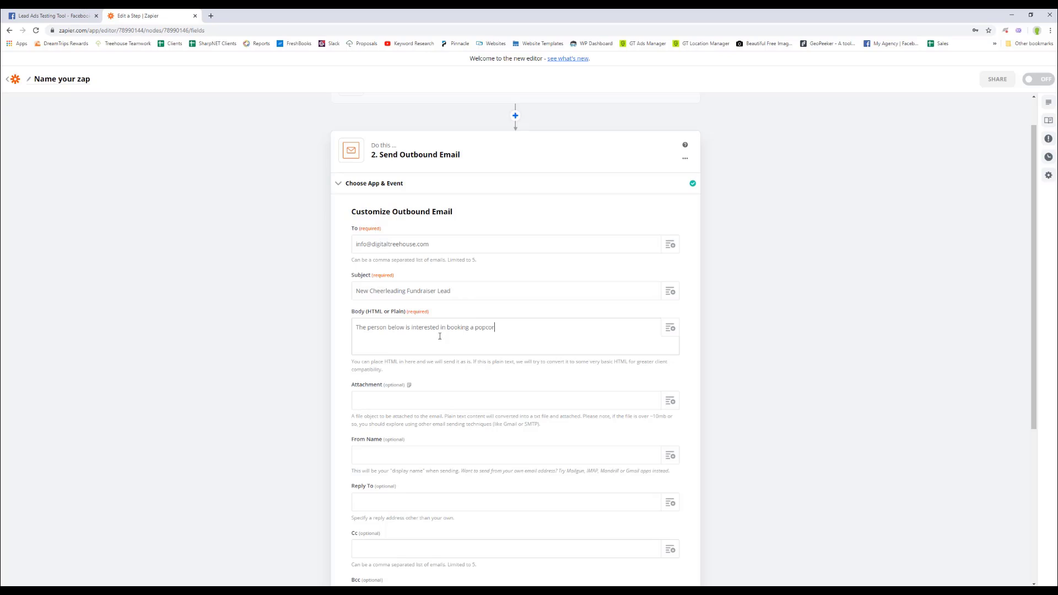
pyautogui.write('n fundraiser. Please reach out to them immediately.')
pyautogui.press('Return')
pyautogui.press('Return')
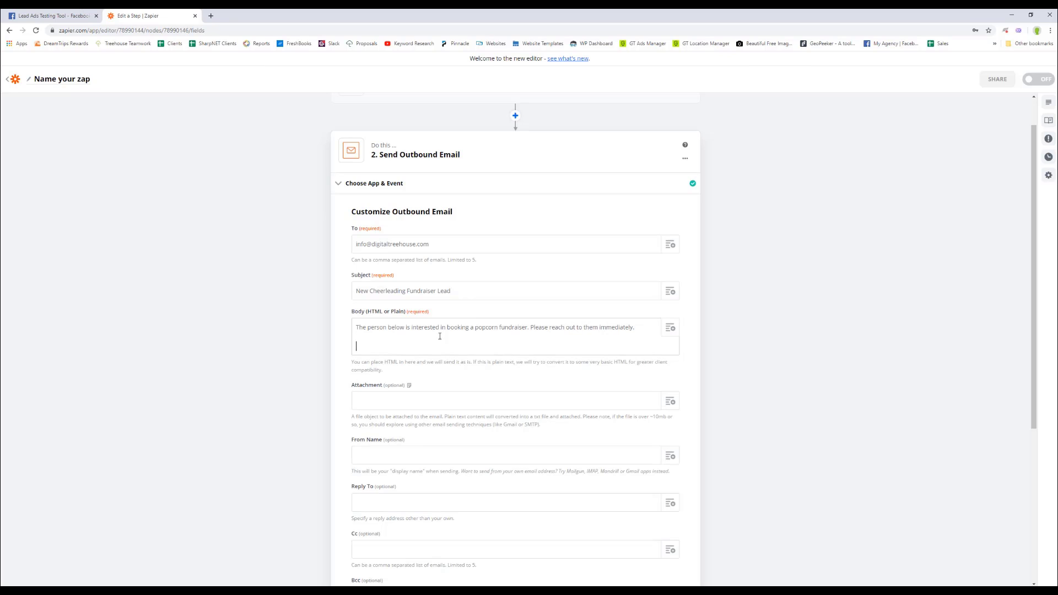
# Add Name:, Email:, Phone: and Address: label lines below the intro.
pyautogui.write('Name:')
pyautogui.press('Return')
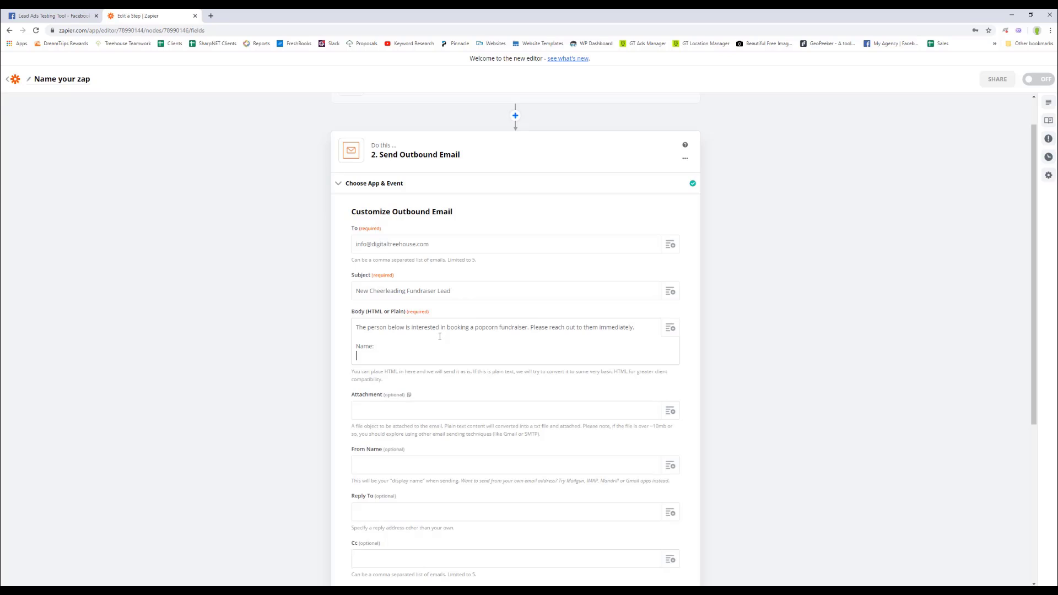
pyautogui.write('Email:')
pyautogui.press('Return')
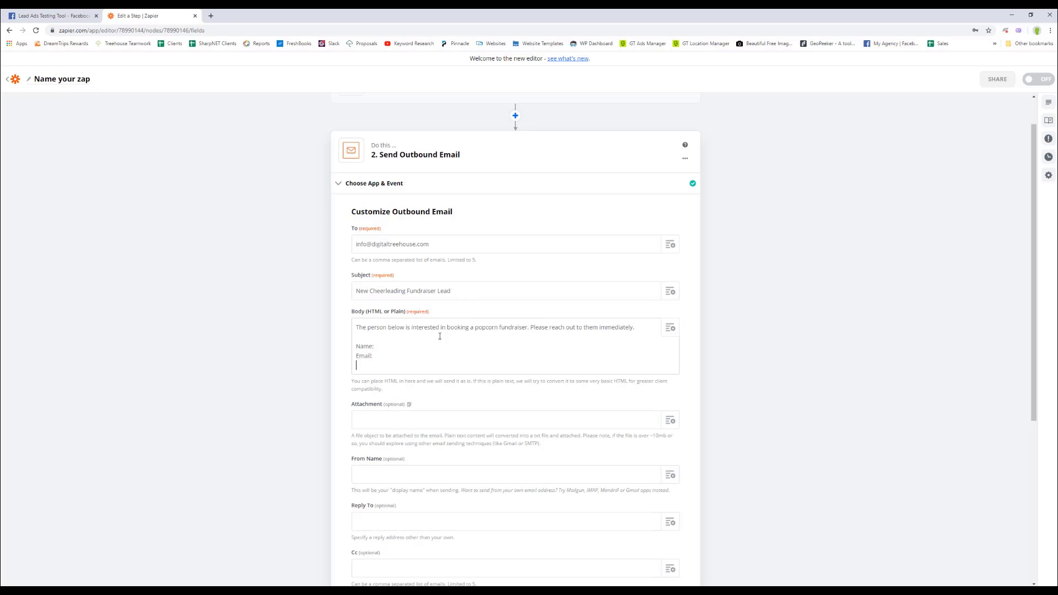
pyautogui.write('Phone:')
pyautogui.press('Return')
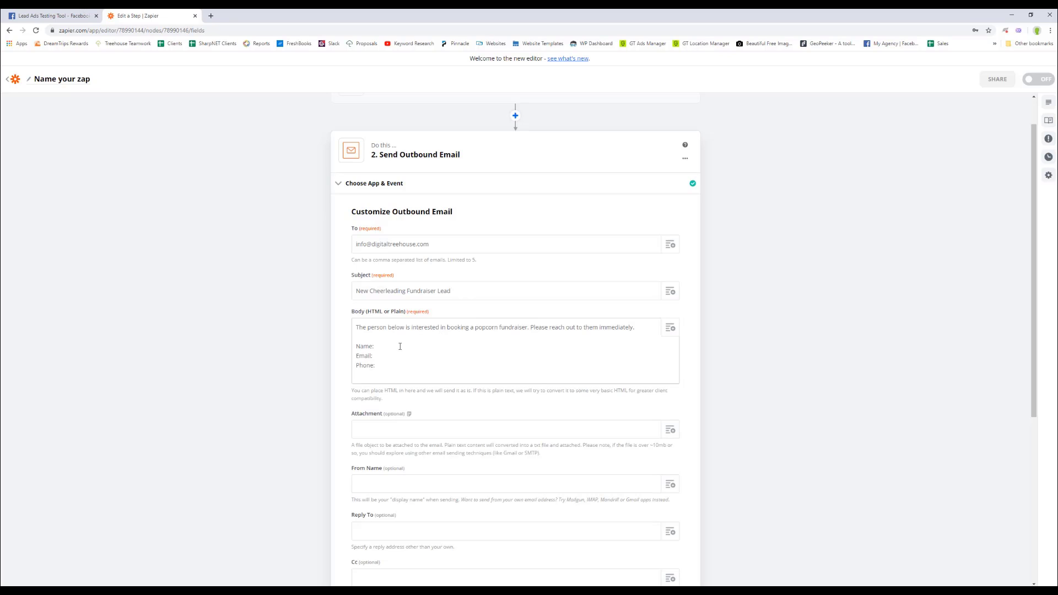
pyautogui.write('Address:')
pyautogui.press('Return')
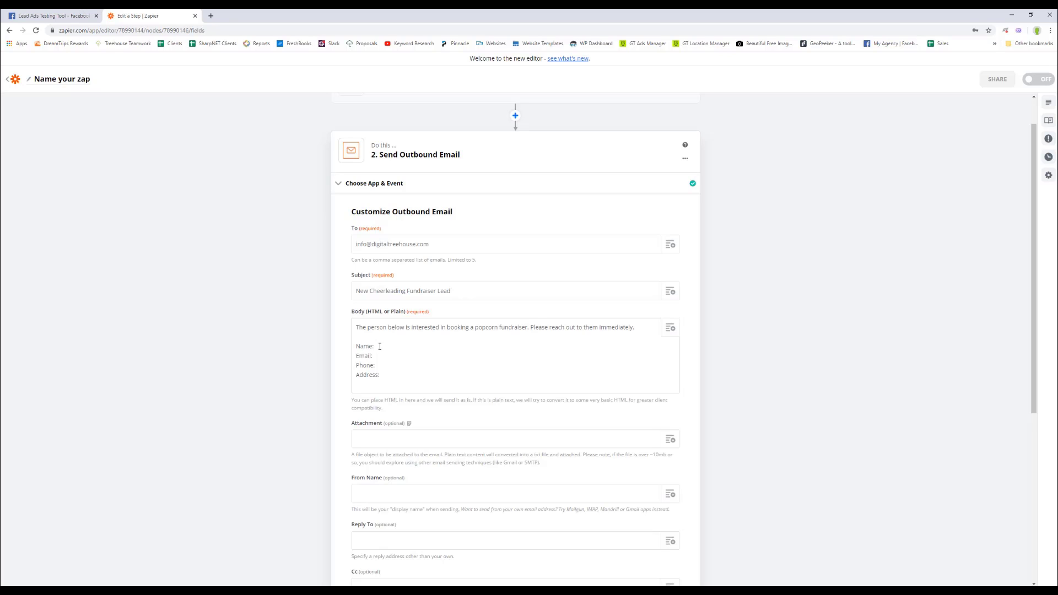
# Map the lead's First Name, Last Name, Email and Phone Number after their labels.
pyautogui.click(670, 328)
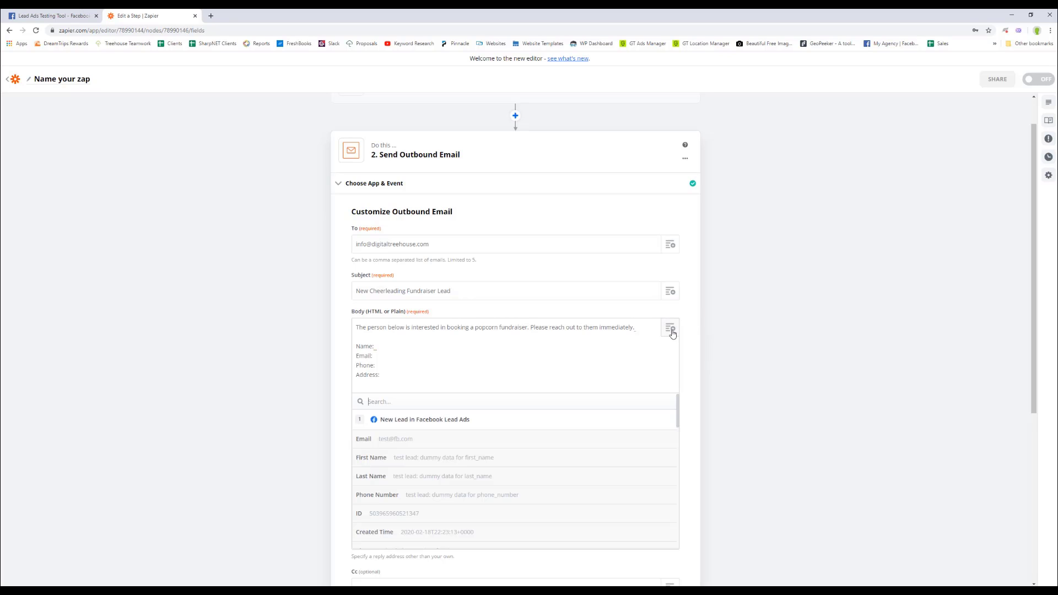
pyautogui.click(410, 459)
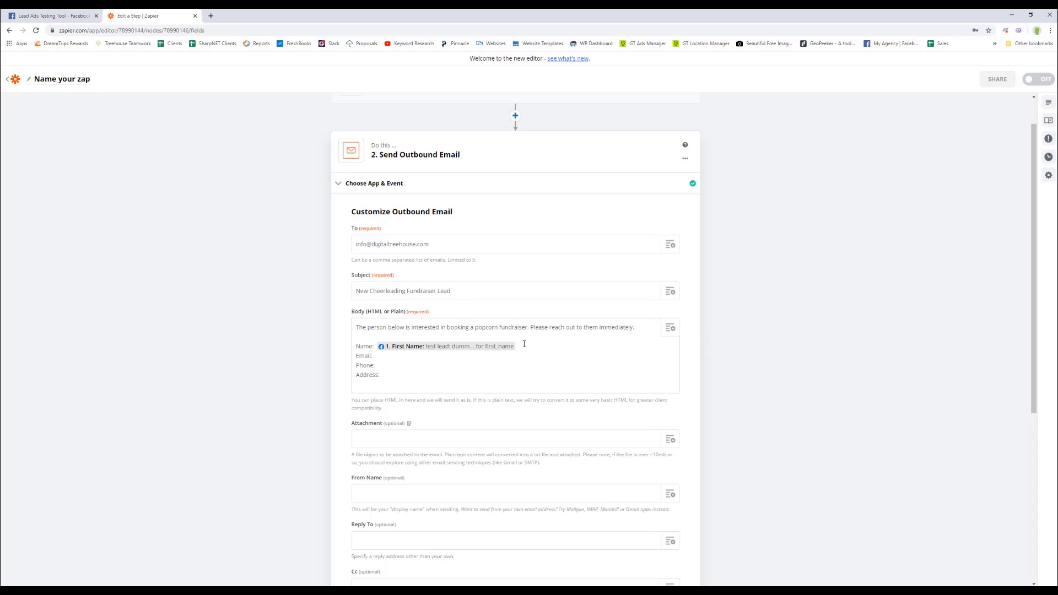
pyautogui.click(669, 329)
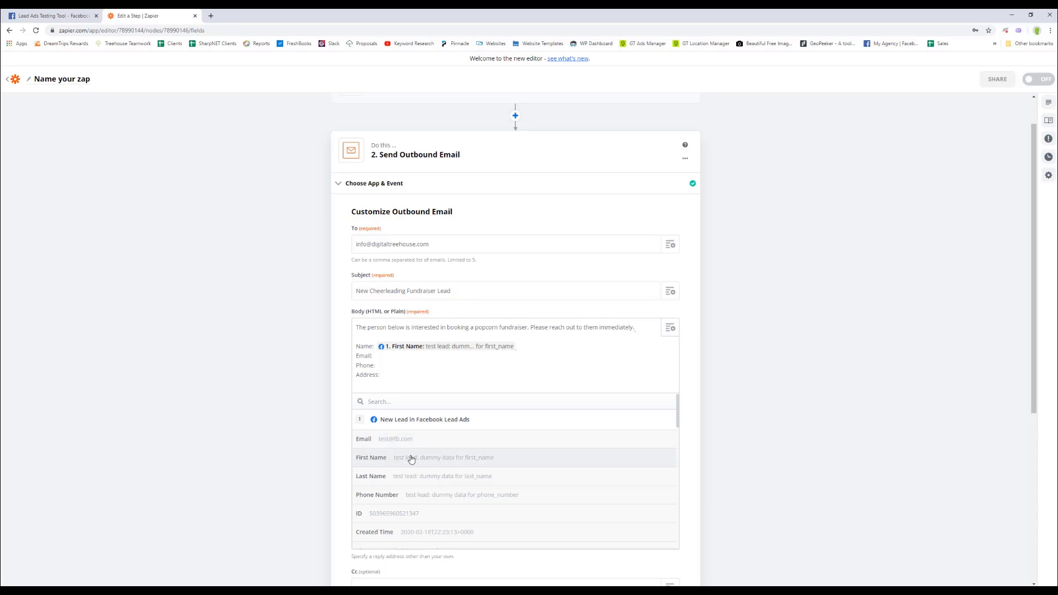
pyautogui.click(411, 477)
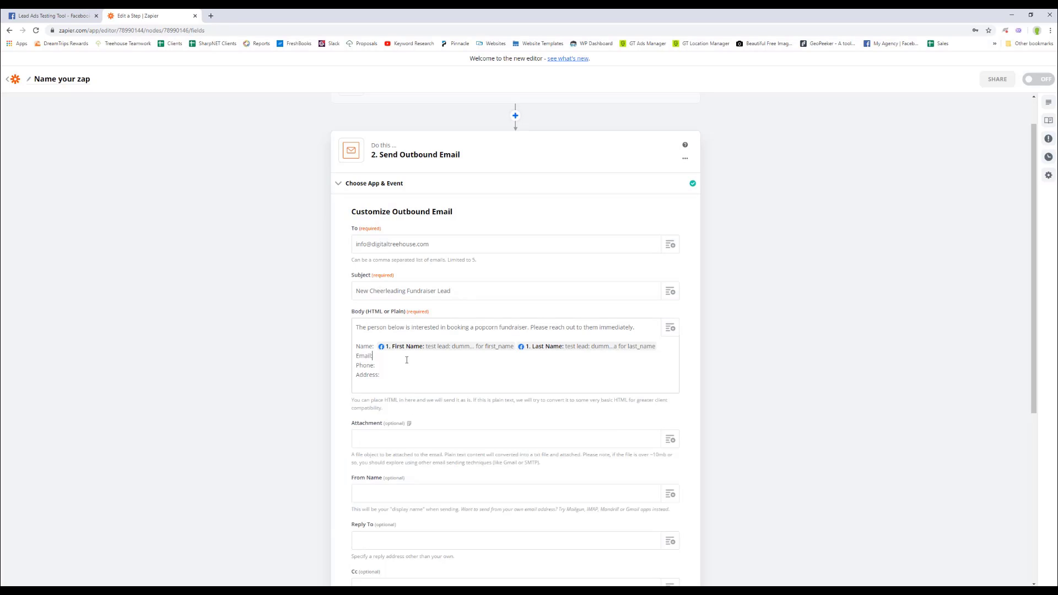
pyautogui.click(669, 328)
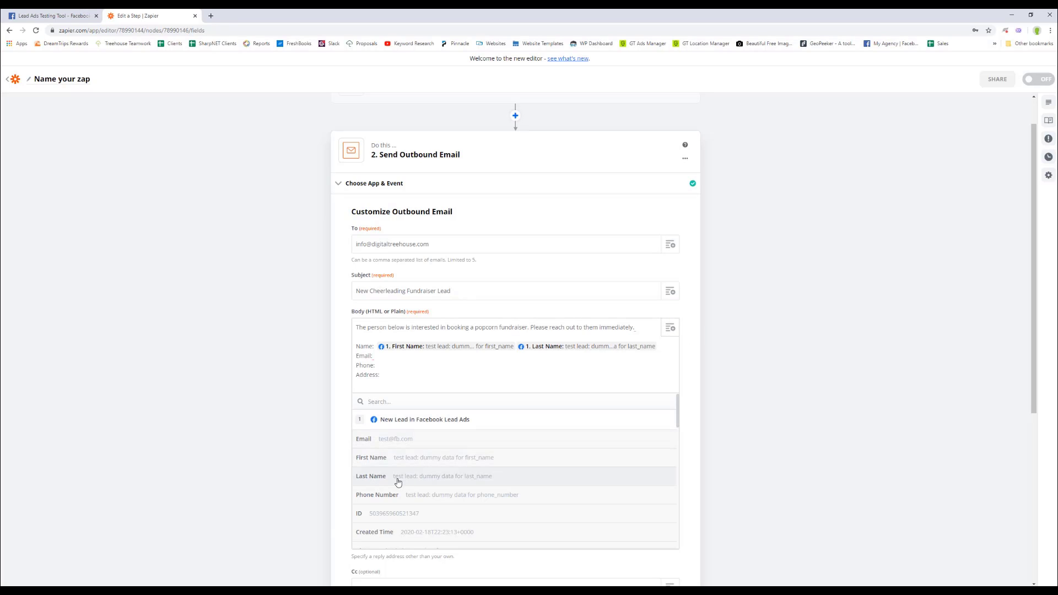
pyautogui.click(390, 438)
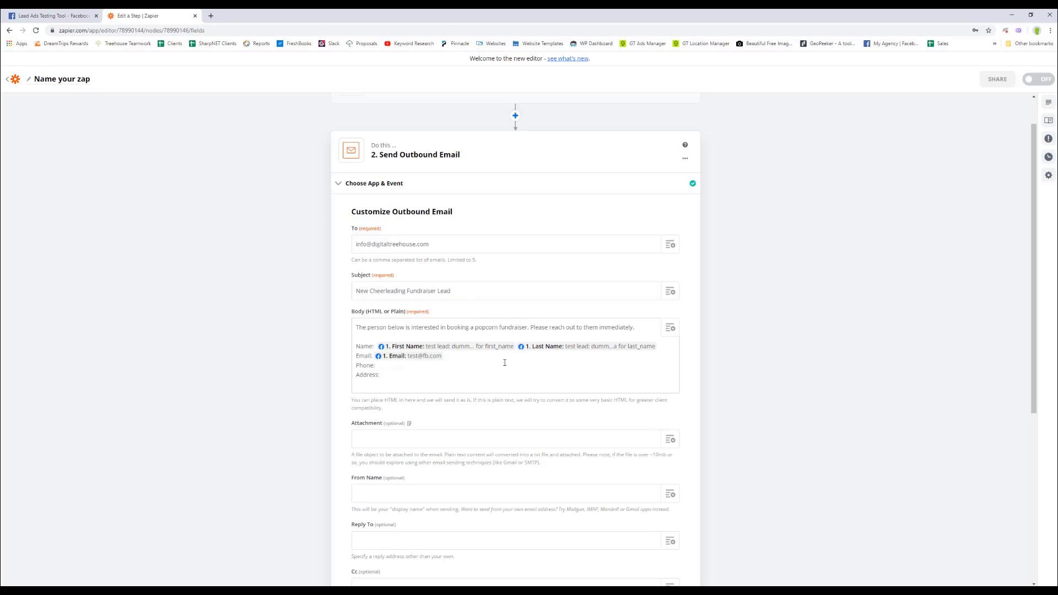
pyautogui.click(670, 327)
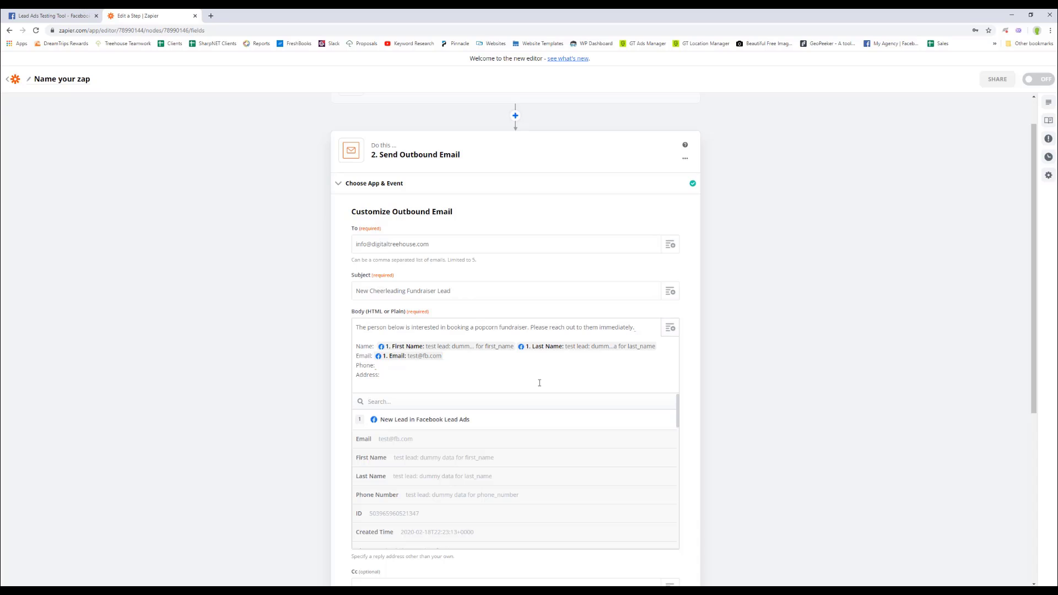
pyautogui.click(400, 497)
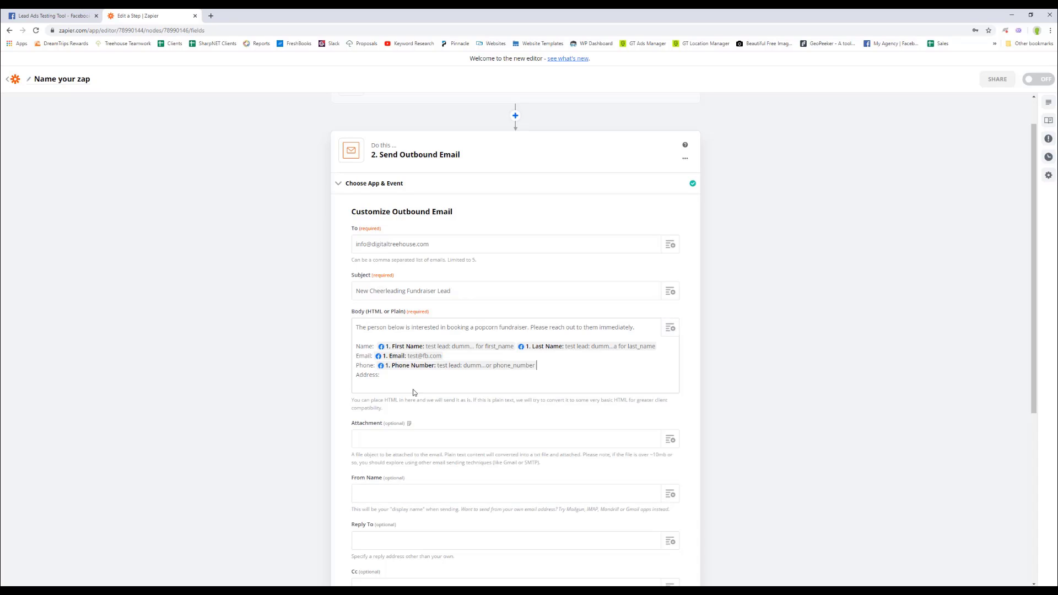
# Fill the Address line with the lead's Street Address, City, State and Zip Code.
pyautogui.click(670, 329)
pyautogui.scroll(-3, 435, 490)
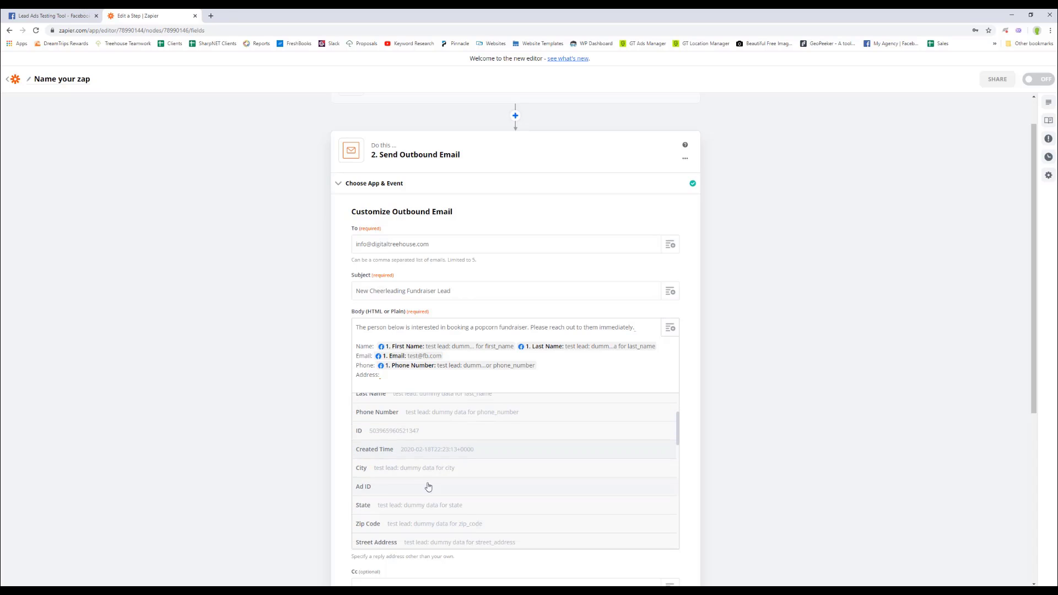
pyautogui.click(408, 542)
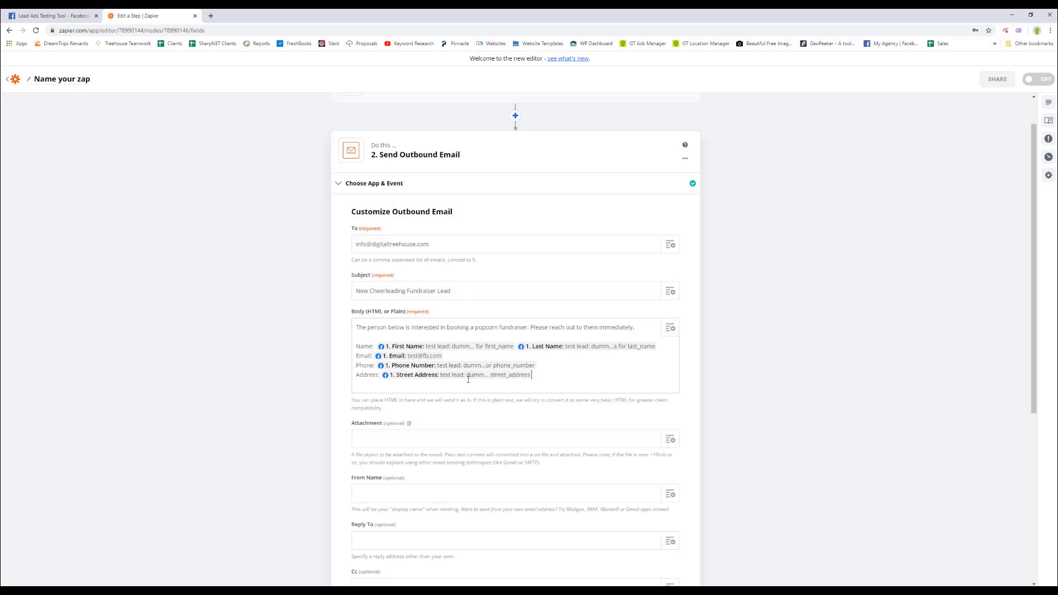
pyautogui.click(670, 329)
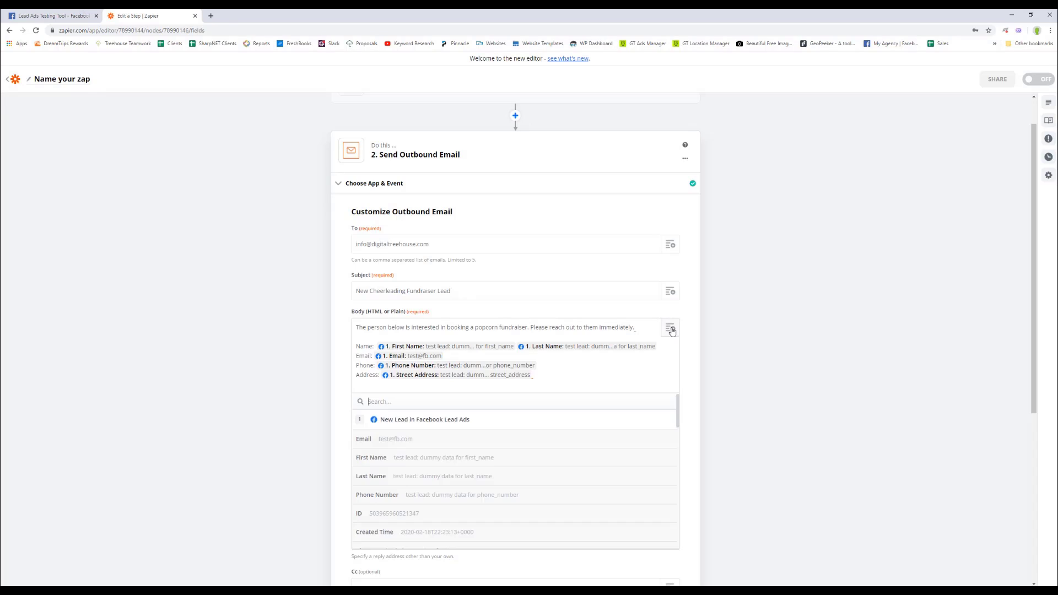
pyautogui.scroll(-2, 413, 499)
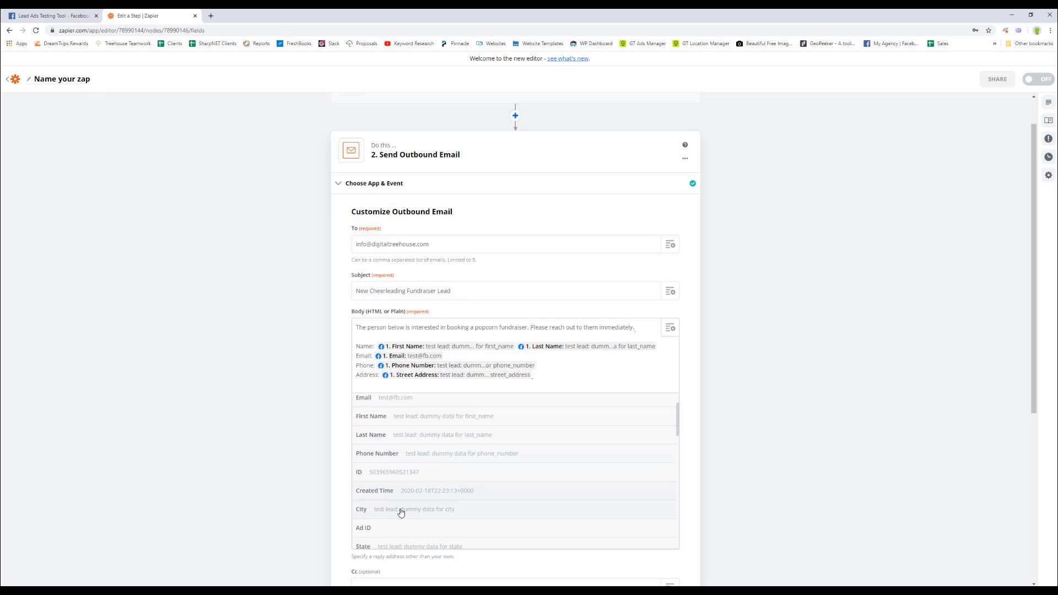
pyautogui.click(401, 510)
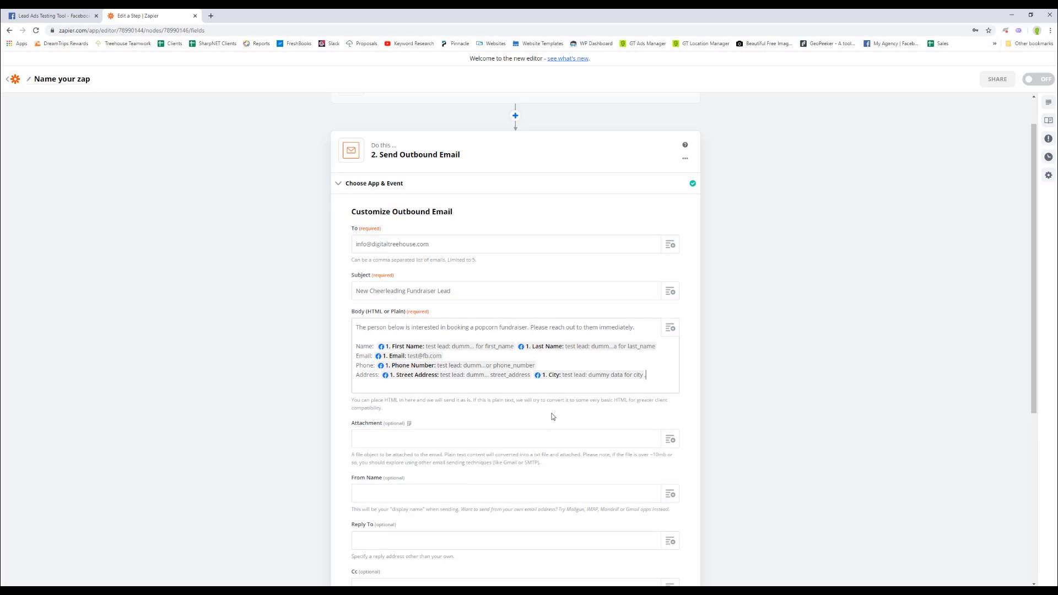
pyautogui.click(670, 329)
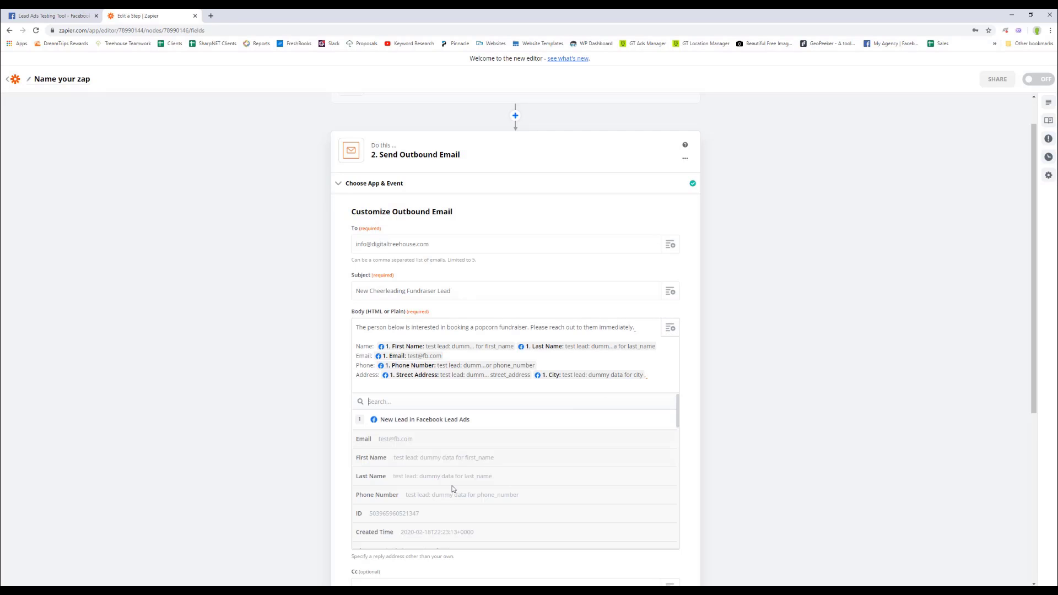
pyautogui.scroll(-2, 449, 492)
pyautogui.scroll(-3, 429, 503)
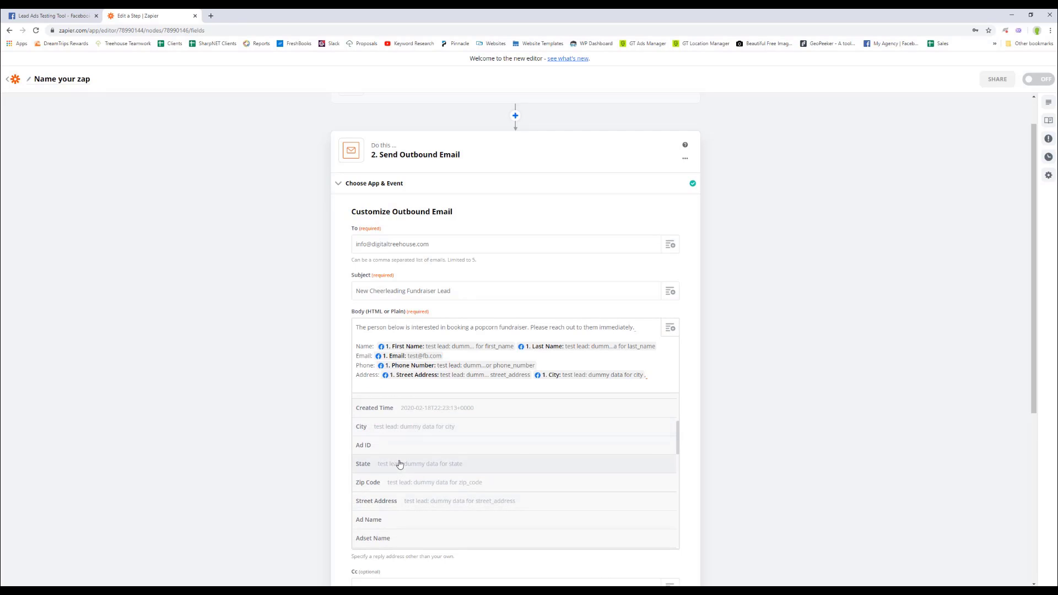
pyautogui.click(402, 463)
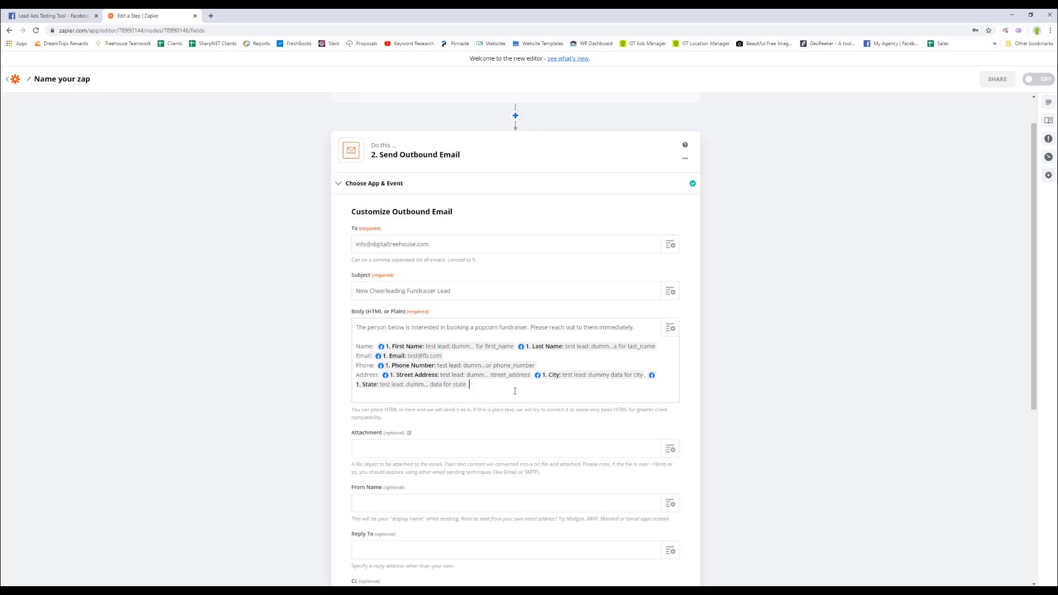
pyautogui.click(669, 328)
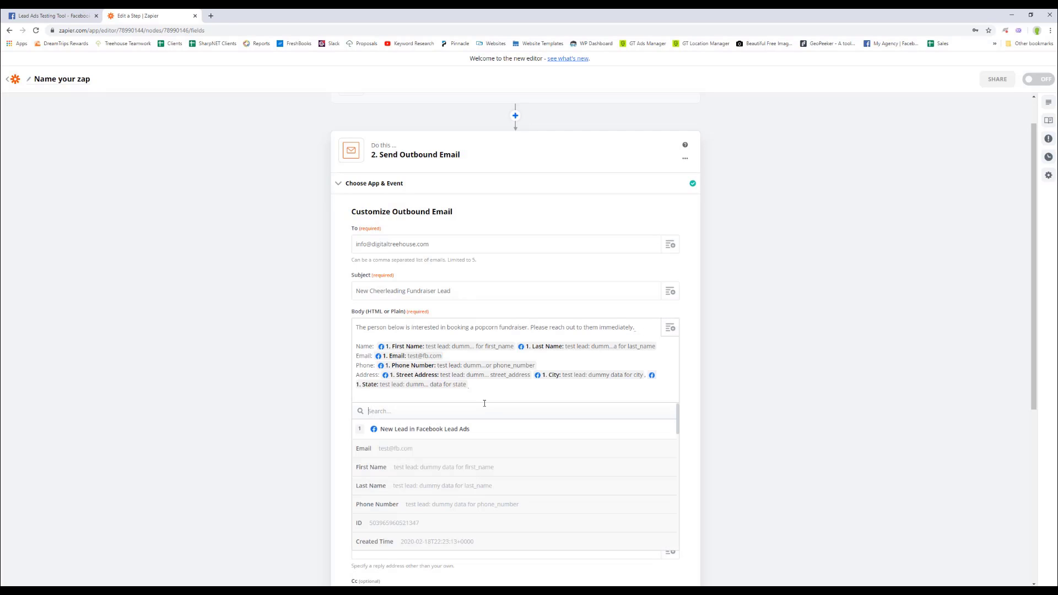
pyautogui.scroll(-2, 434, 486)
pyautogui.scroll(-2, 435, 488)
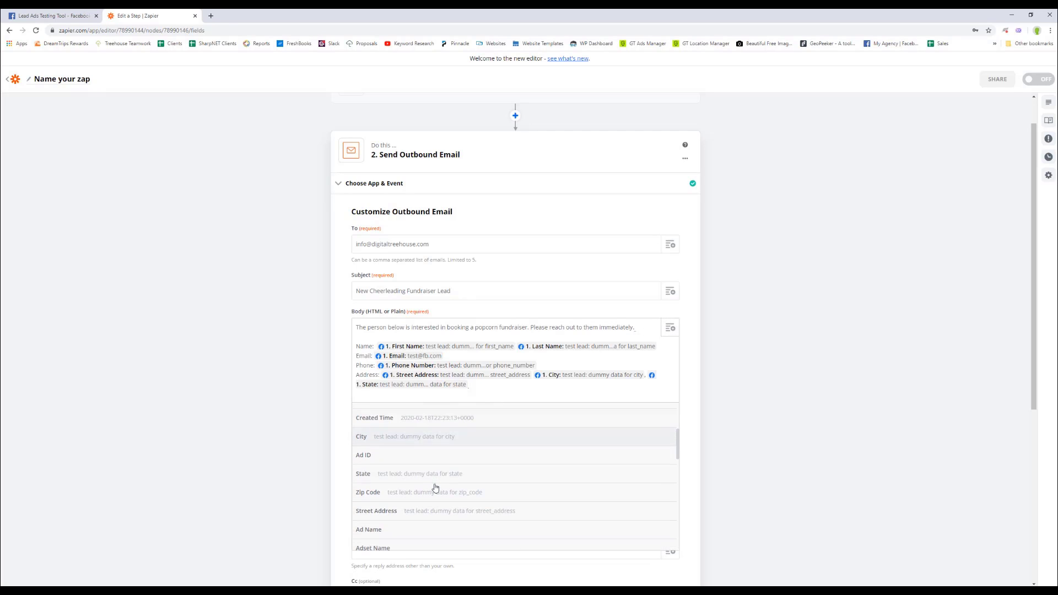
pyautogui.click(384, 492)
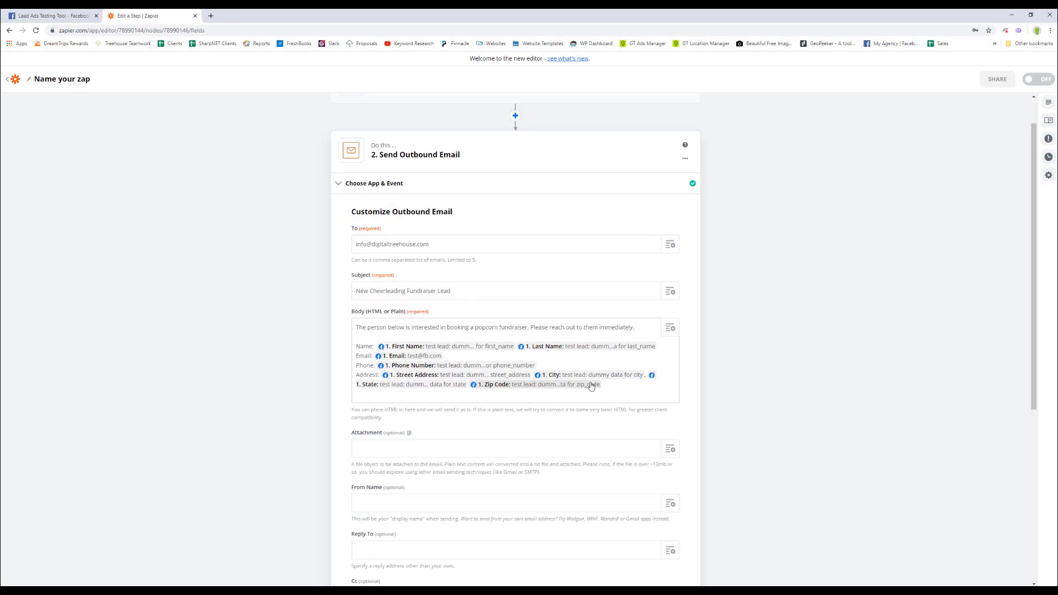
pyautogui.press('Return')
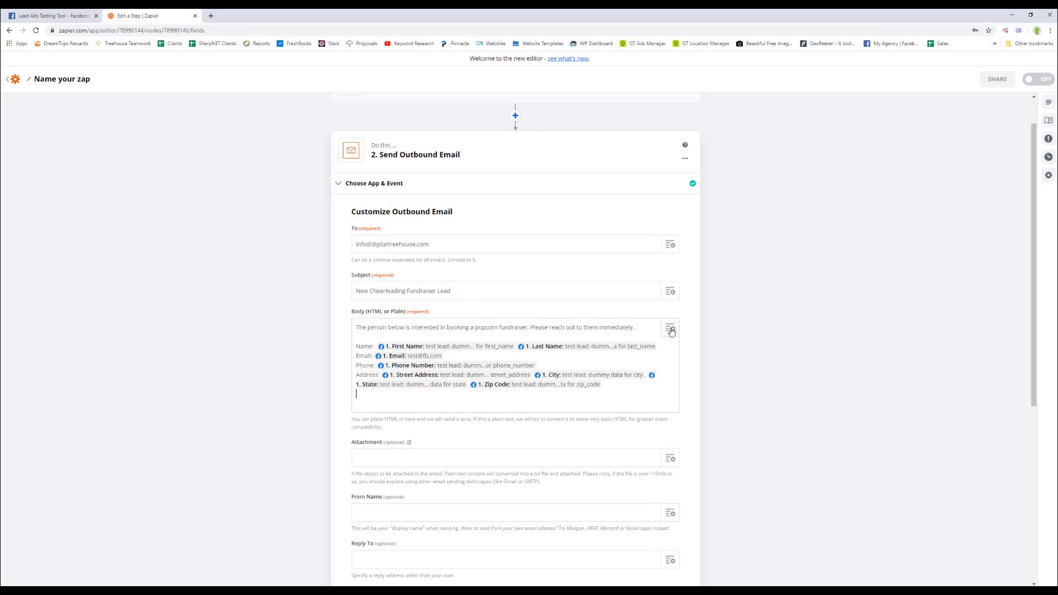
# Add a 'Cheerleading Team Name:' line carrying the lead's Cheerleading Team Name field.
pyautogui.click(669, 328)
pyautogui.scroll(-3, 457, 473)
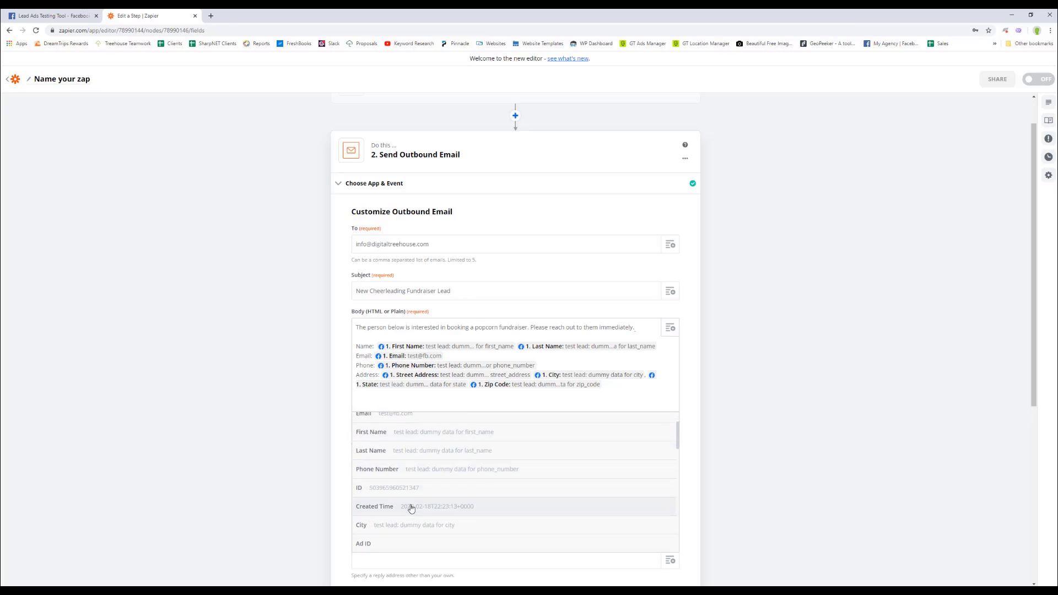
pyautogui.scroll(-3, 410, 508)
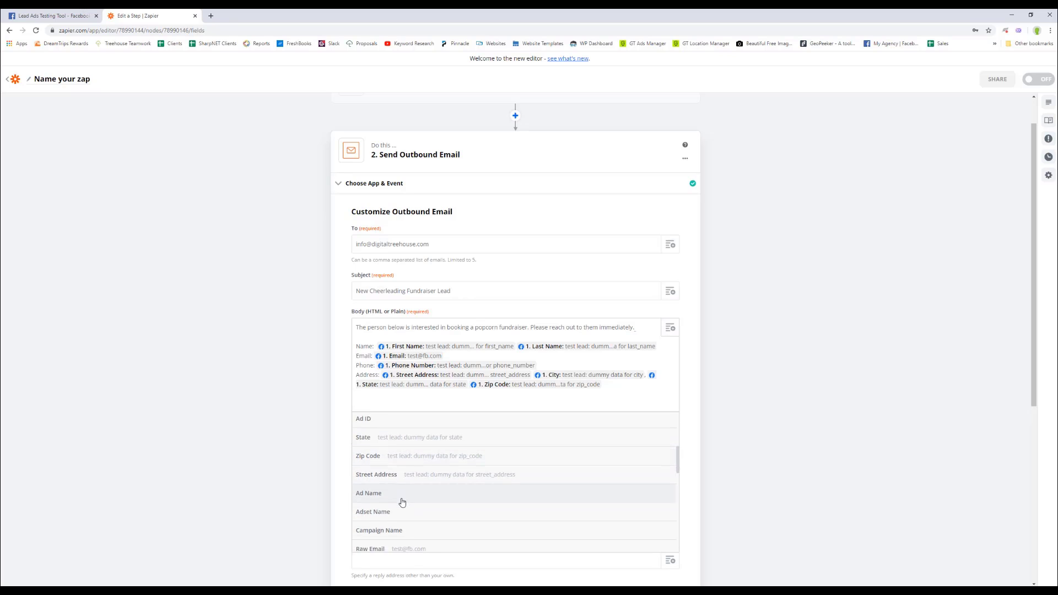
pyautogui.scroll(-3, 401, 502)
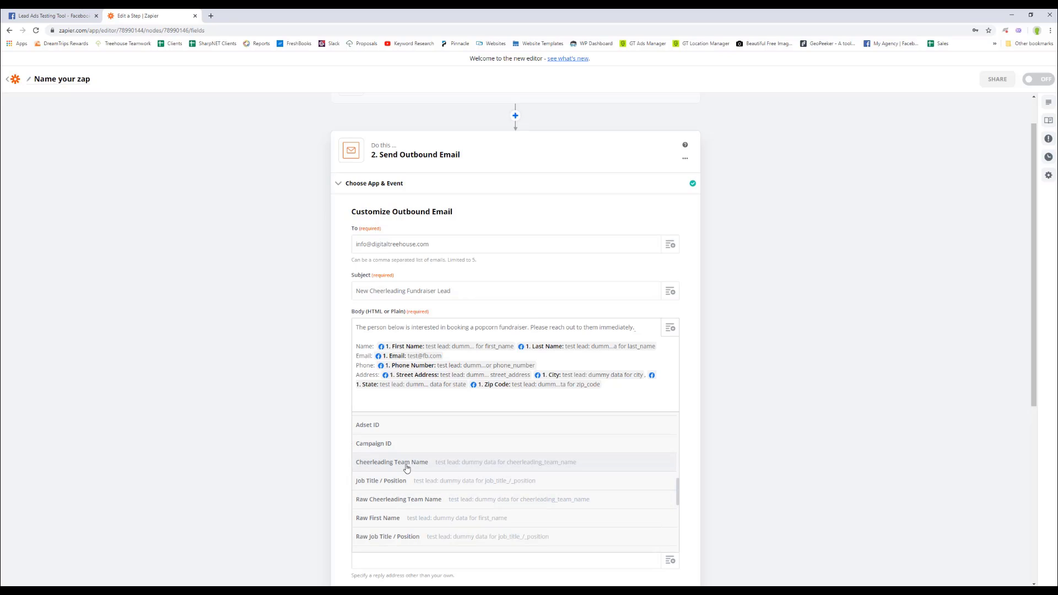
pyautogui.click(406, 468)
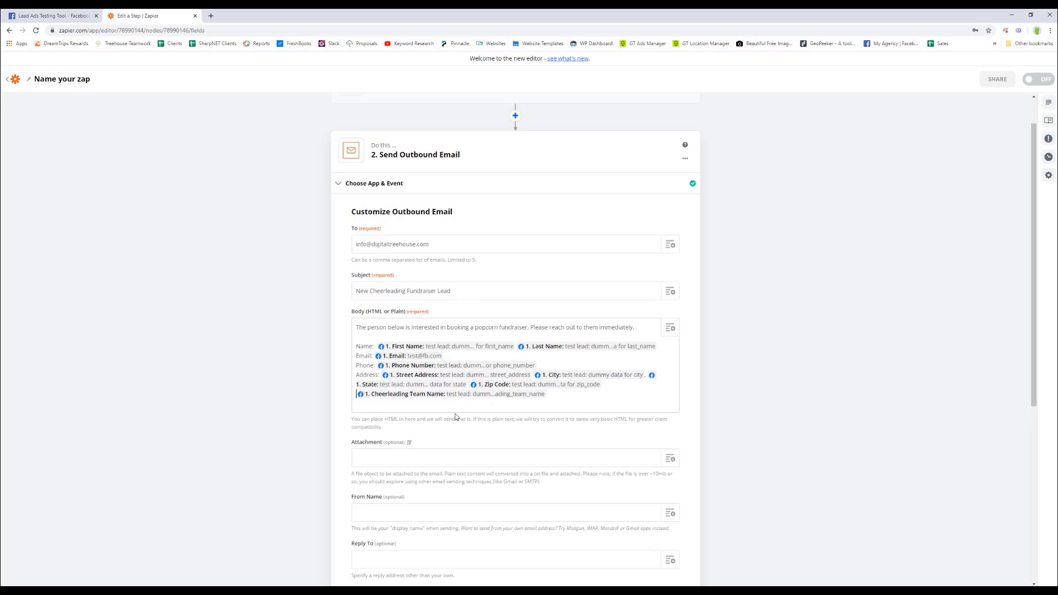
pyautogui.write('Che ')
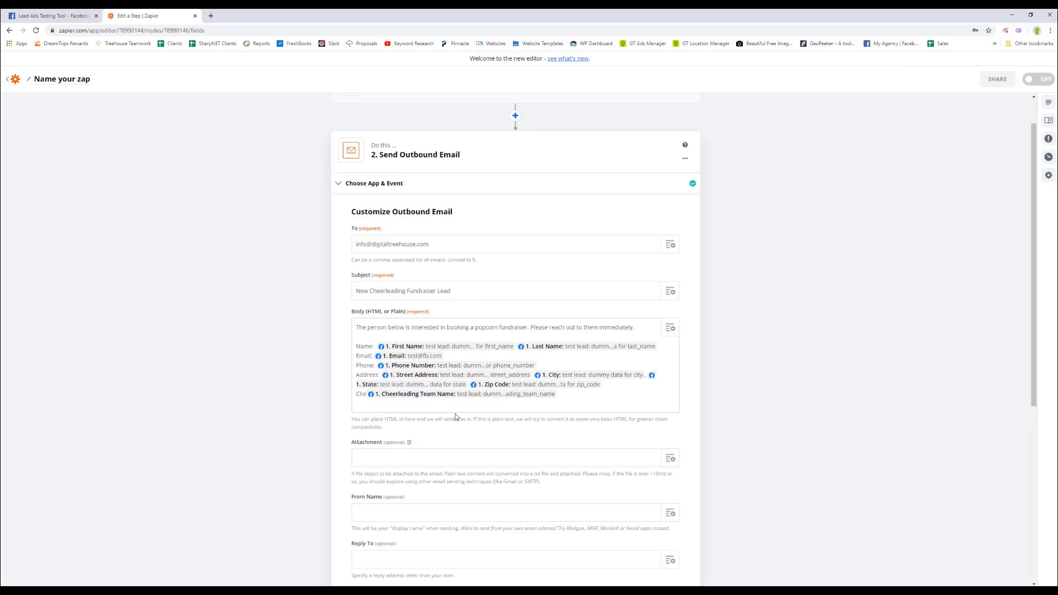
pyautogui.write('a')
pyautogui.press('BackSpace')
pyautogui.write('erleading')
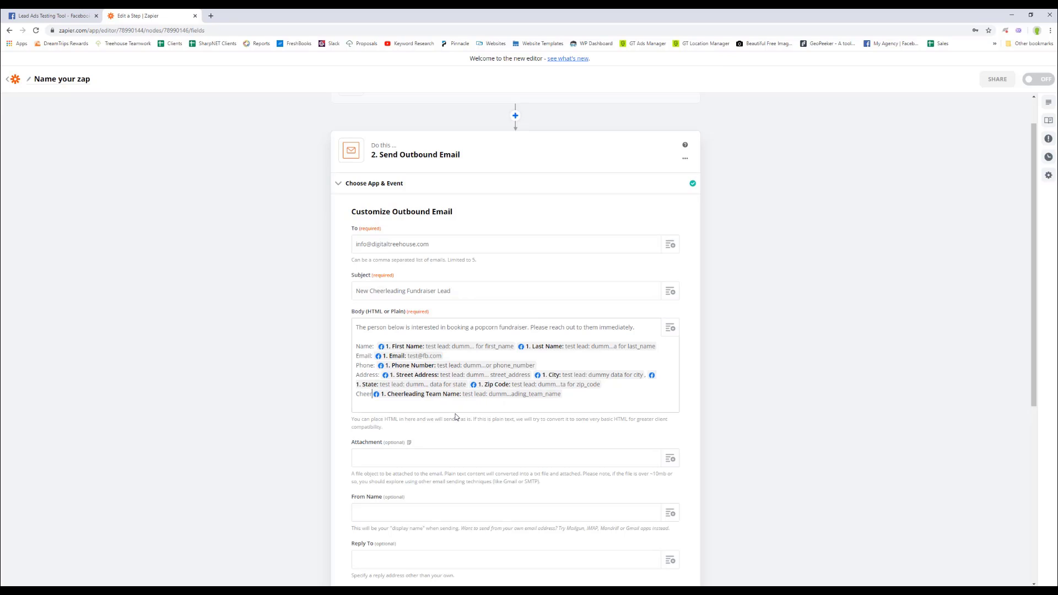
pyautogui.write(' Team Name:')
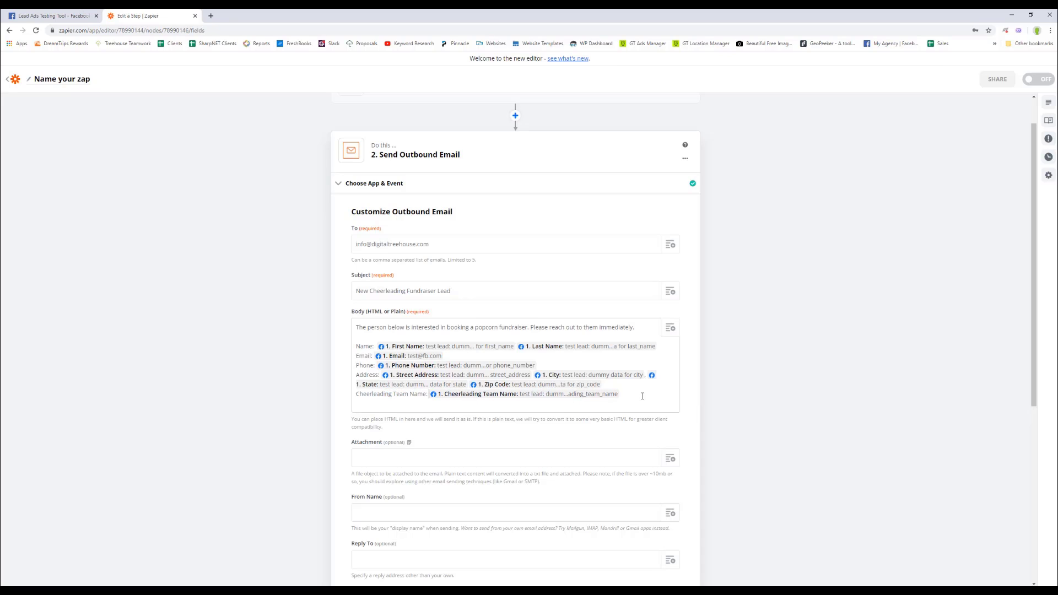
pyautogui.press('Return')
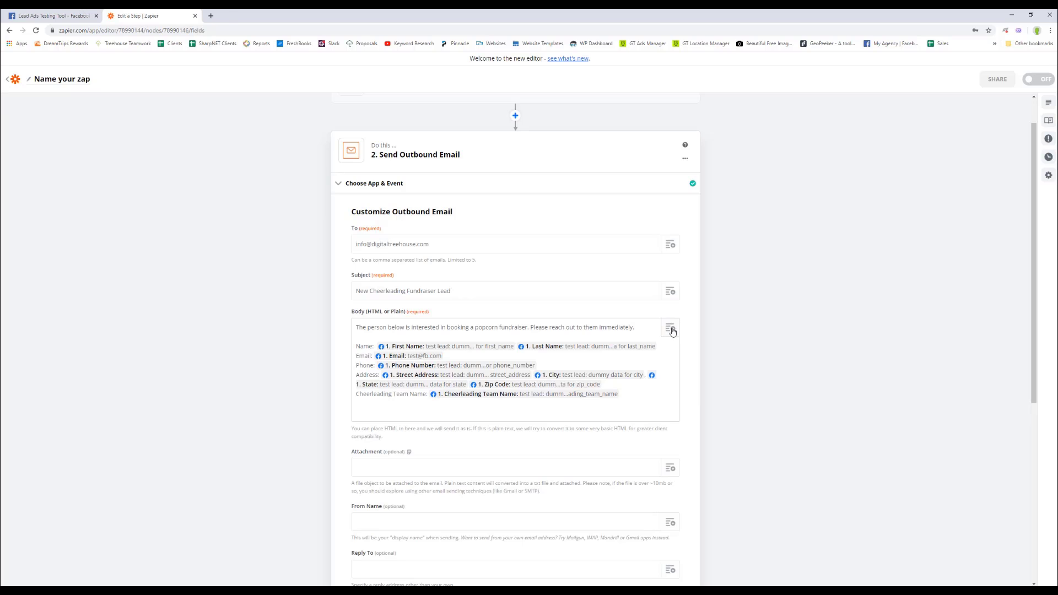
# Insert the lead's Job Title / Position field on the next line.
pyautogui.click(649, 328)
pyautogui.scroll(-5, 452, 505)
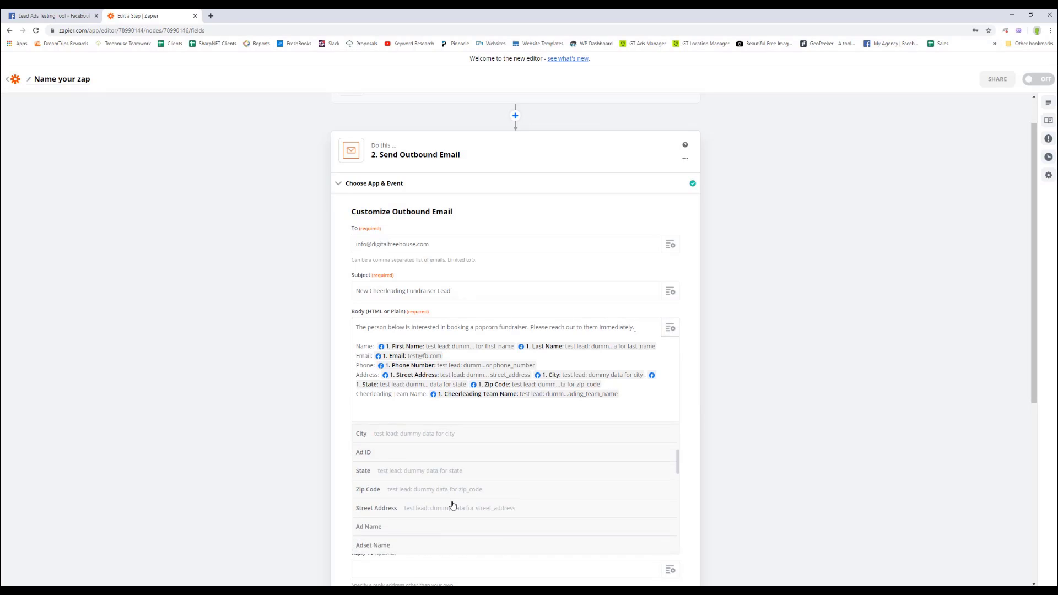
pyautogui.scroll(-5, 452, 506)
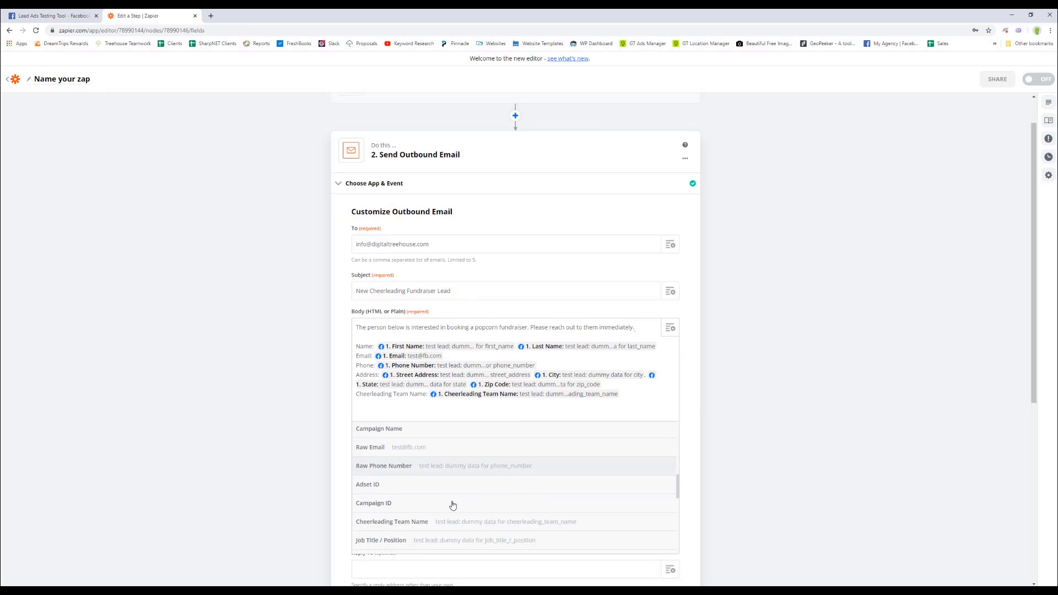
pyautogui.click(424, 489)
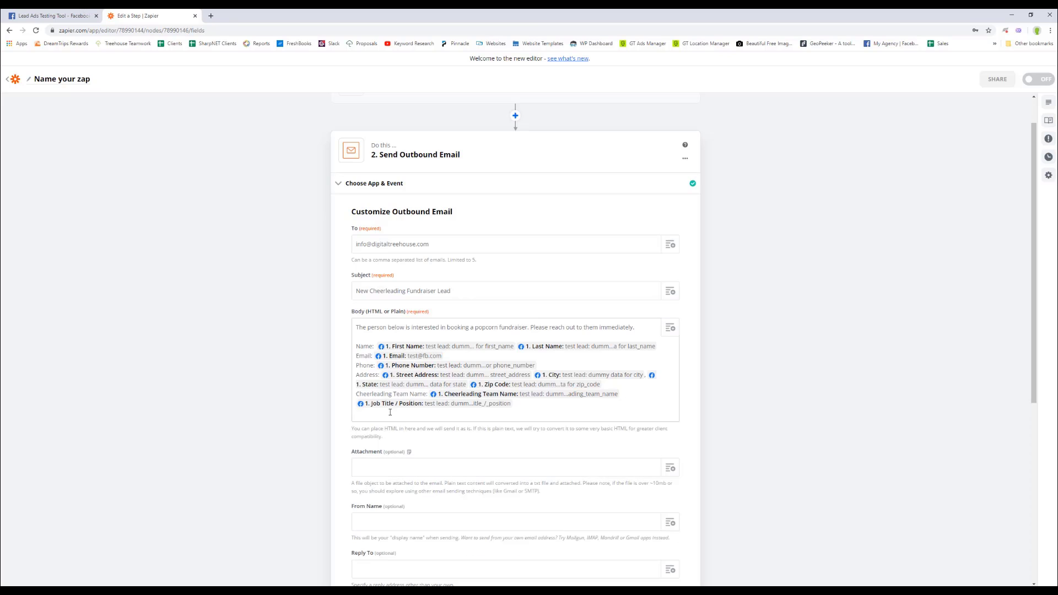
# Label the Job Title / Position field 'Job Title:' and start an empty line beneath.
pyautogui.click(357, 406)
pyautogui.write('Your')
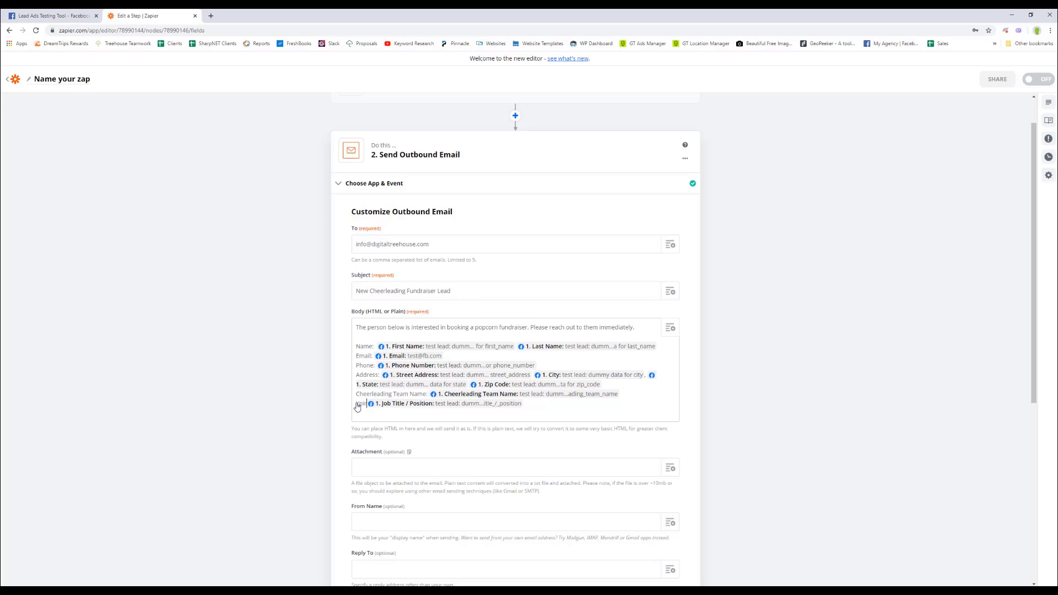
pyautogui.press('BackSpace')
pyautogui.press('BackSpace')
pyautogui.press('BackSpace')
pyautogui.press('BackSpace')
pyautogui.write('Po')
pyautogui.write('b Title')
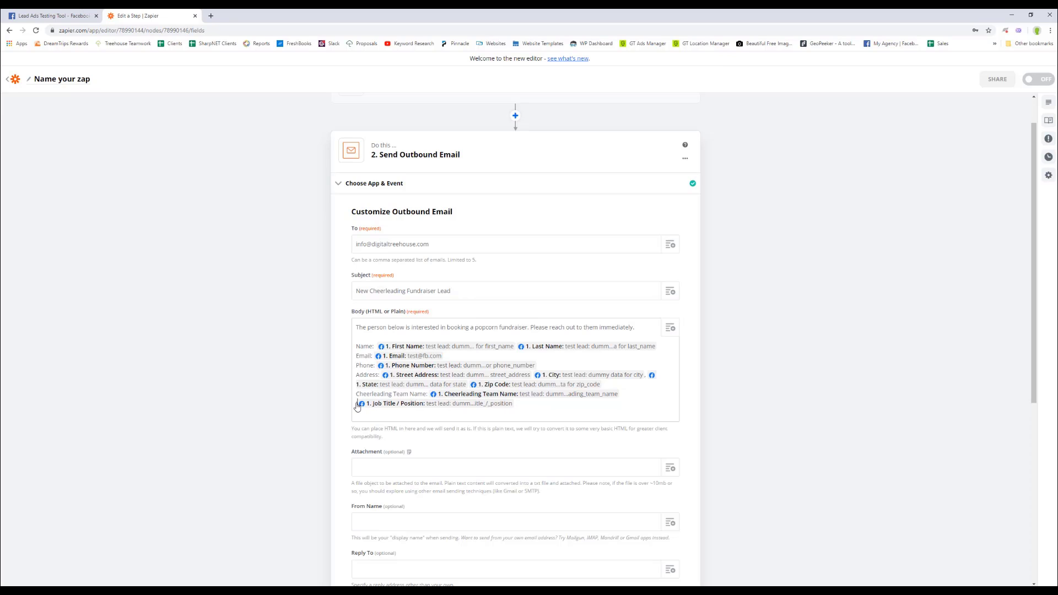
pyautogui.write(':')
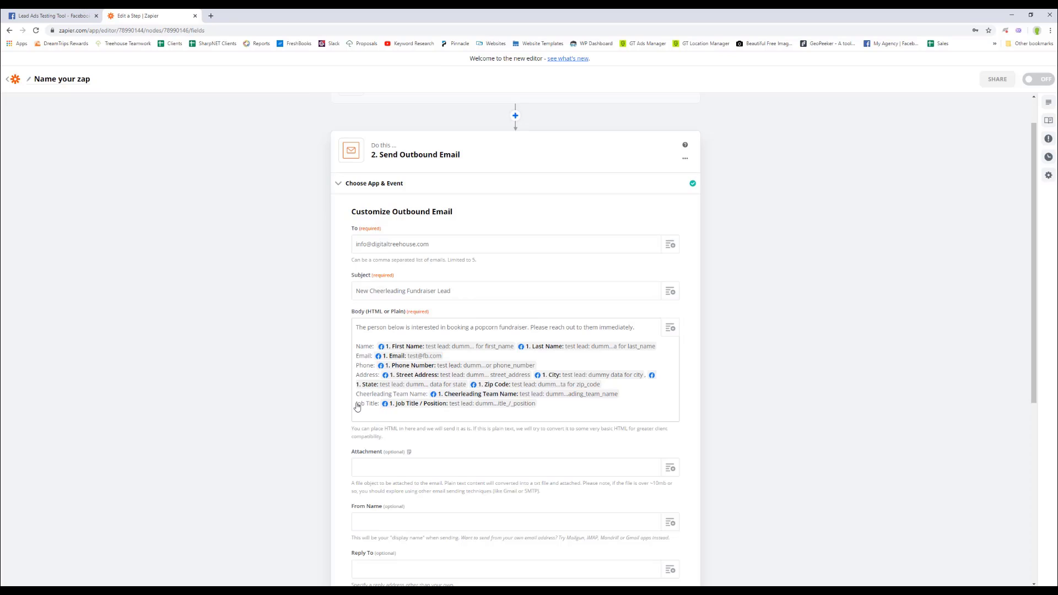
pyautogui.click(546, 402)
pyautogui.press('Return')
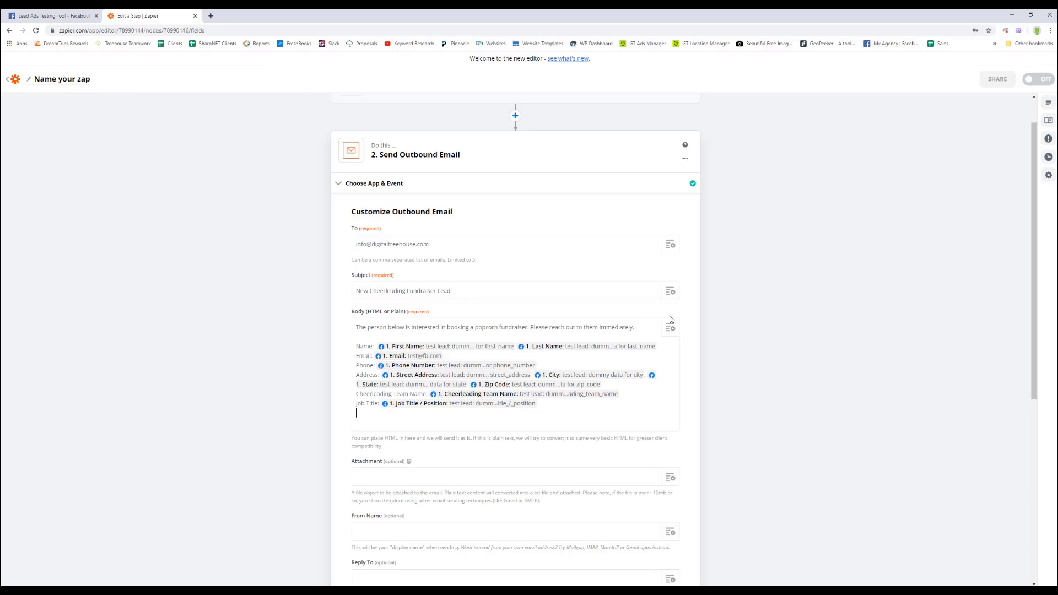
# Add a 'Number of Participants:' line with the Number Of Cheerleader Participants field.
pyautogui.click(670, 327)
pyautogui.scroll(-1, 445, 484)
pyautogui.scroll(-5, 445, 485)
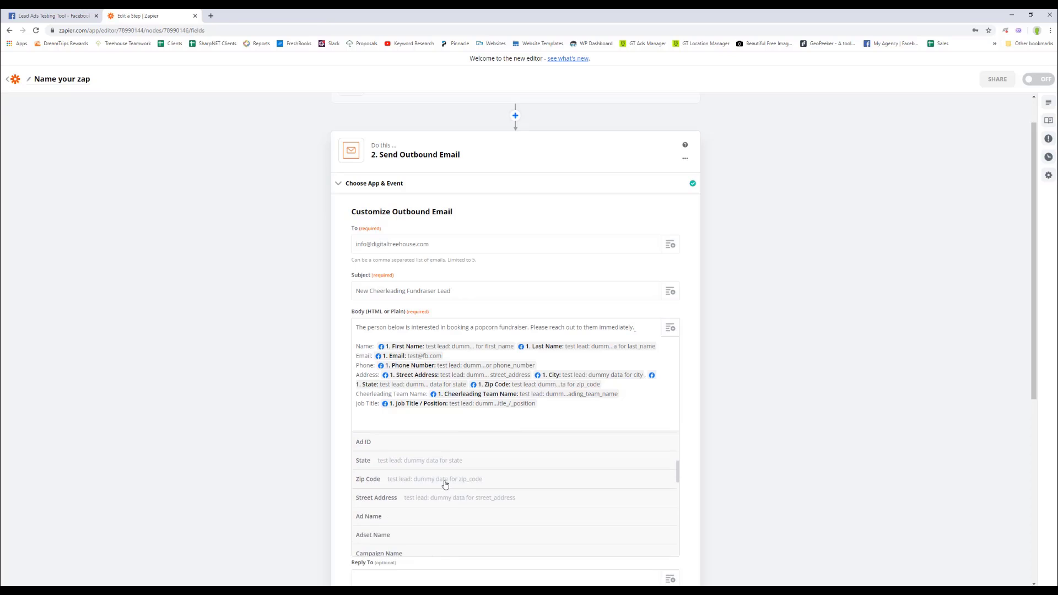
pyautogui.scroll(-4, 444, 485)
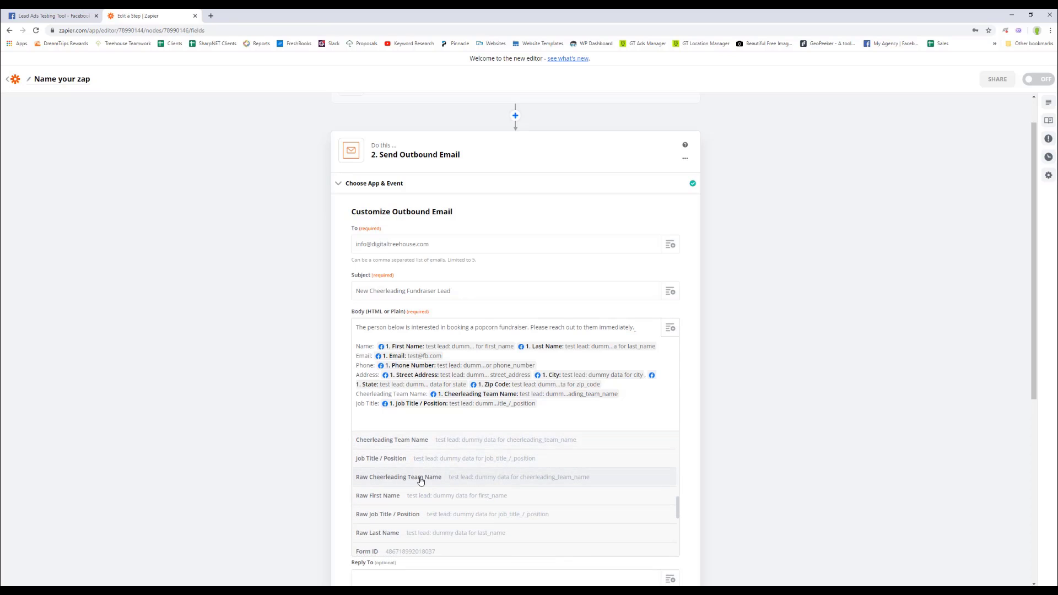
pyautogui.scroll(-2, 410, 512)
pyautogui.scroll(-1, 411, 512)
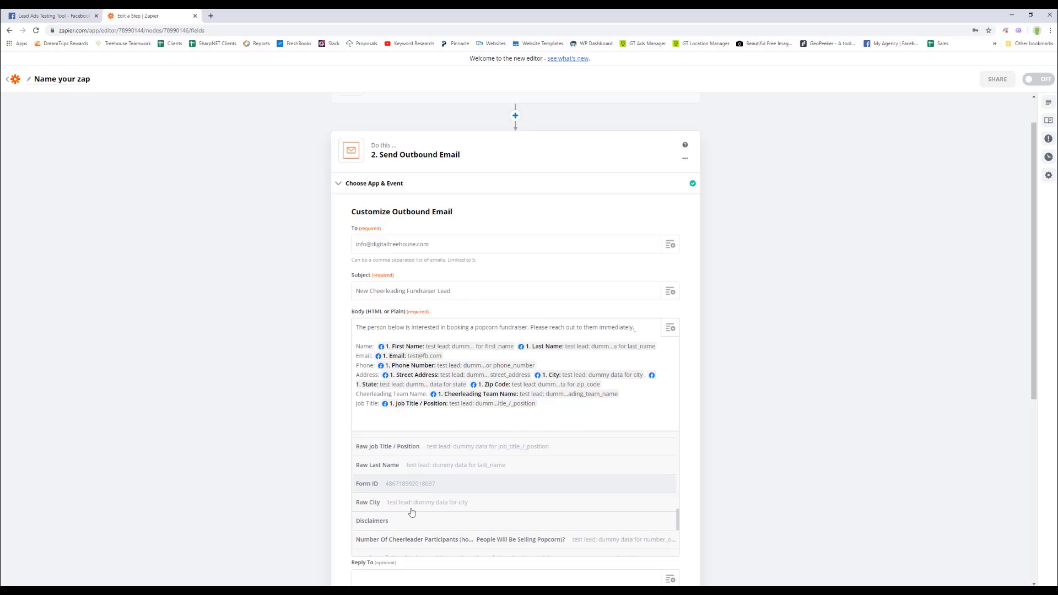
pyautogui.scroll(-3, 419, 496)
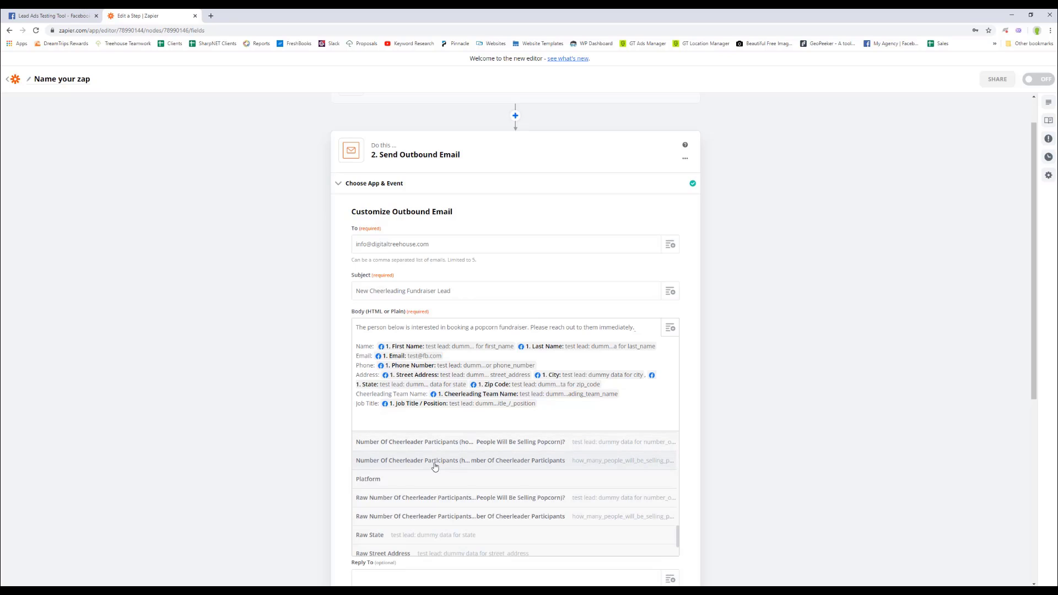
pyautogui.scroll(-1, 435, 468)
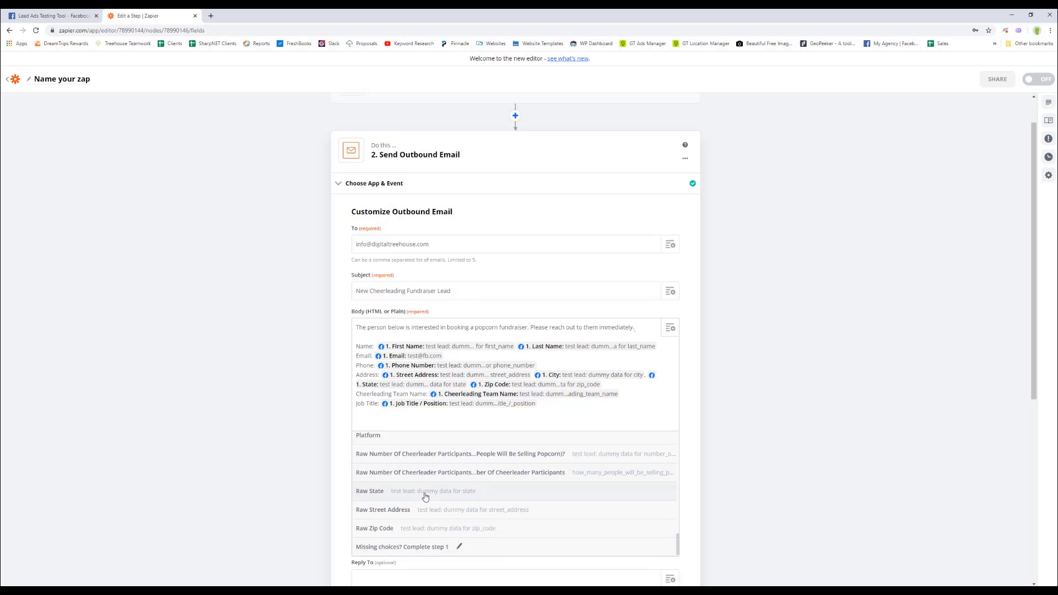
pyautogui.scroll(2, 424, 498)
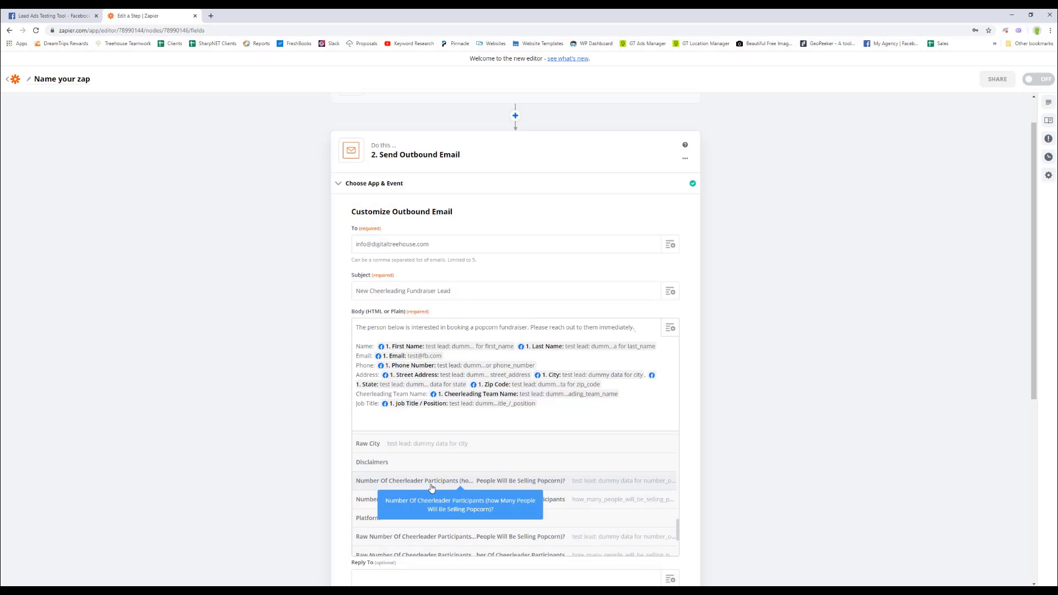
pyautogui.click(431, 482)
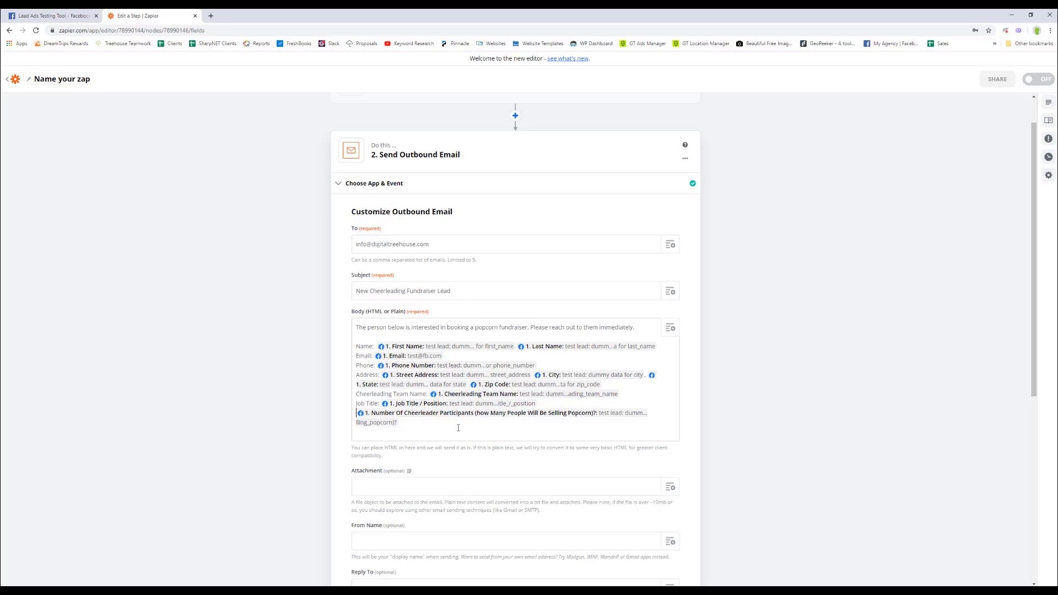
pyautogui.write('Number of Par')
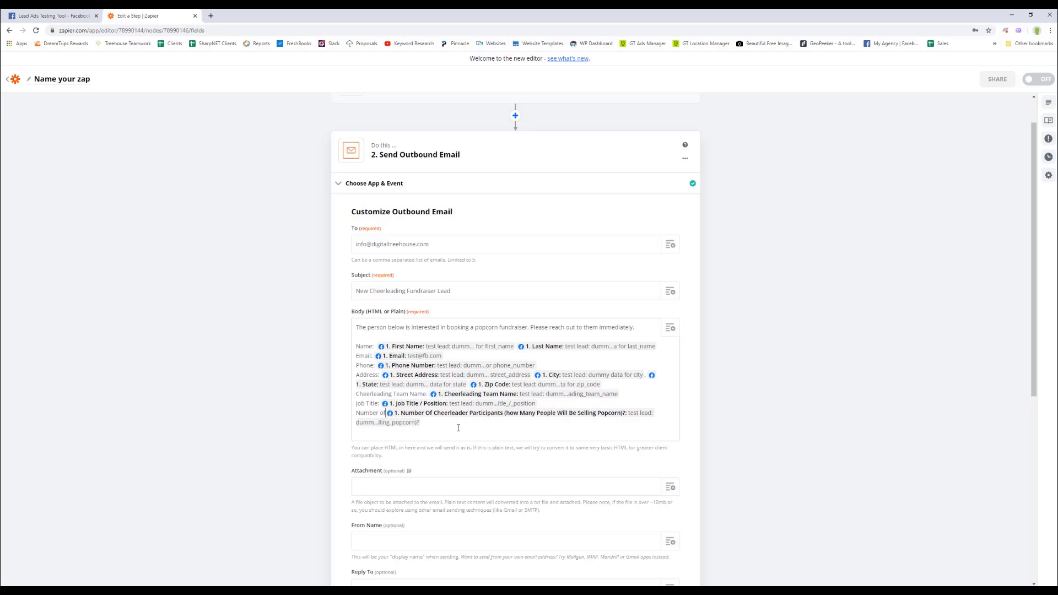
pyautogui.write('ti')
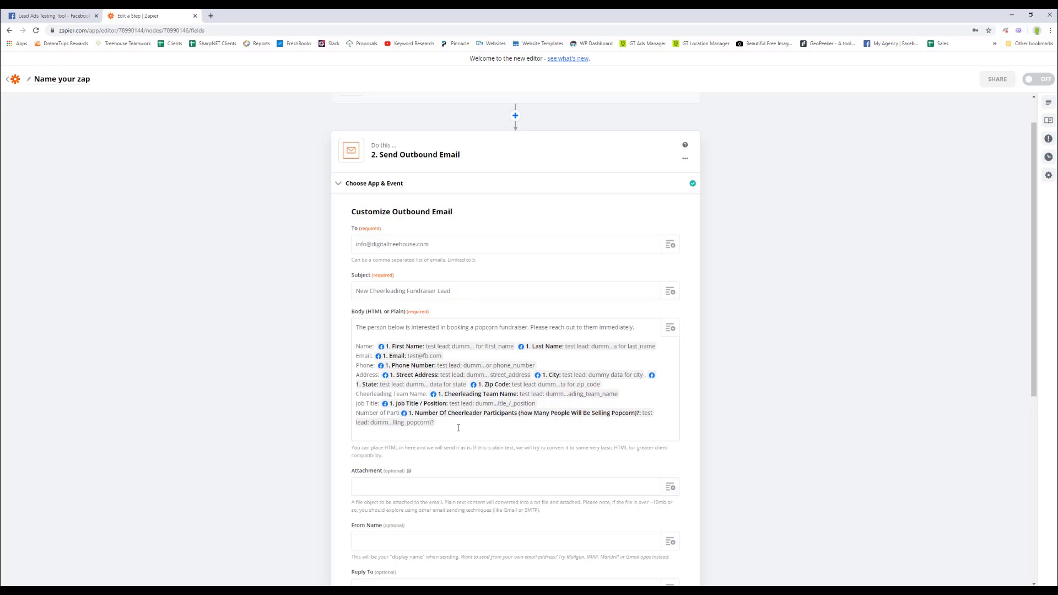
pyautogui.write('cipants:')
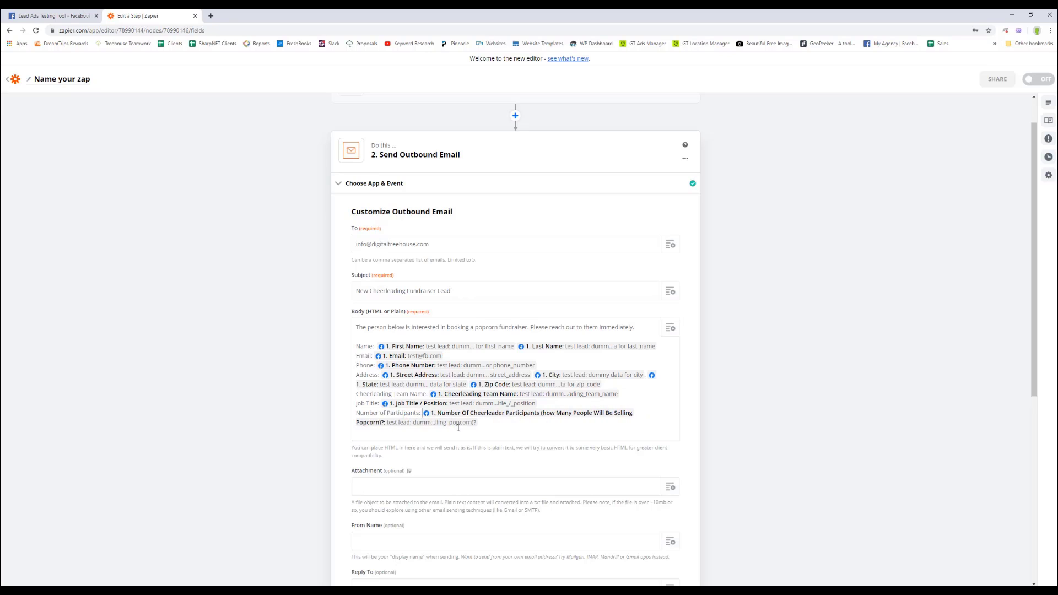
pyautogui.click(503, 424)
# Close the email body with 'Thanks!' and '-DigitalTreehouse' on separate lines.
pyautogui.press('Return')
pyautogui.press('Return')
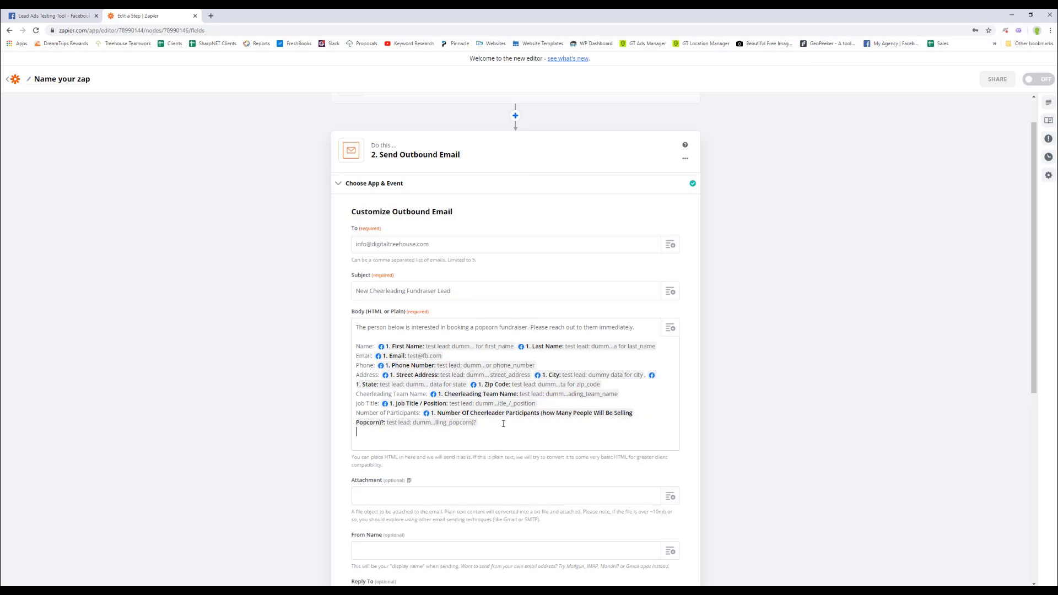
pyautogui.write('Tjam')
pyautogui.press('BackSpace')
pyautogui.press('BackSpace')
pyautogui.press('BackSpace')
pyautogui.press('BackSpace')
pyautogui.write('h')
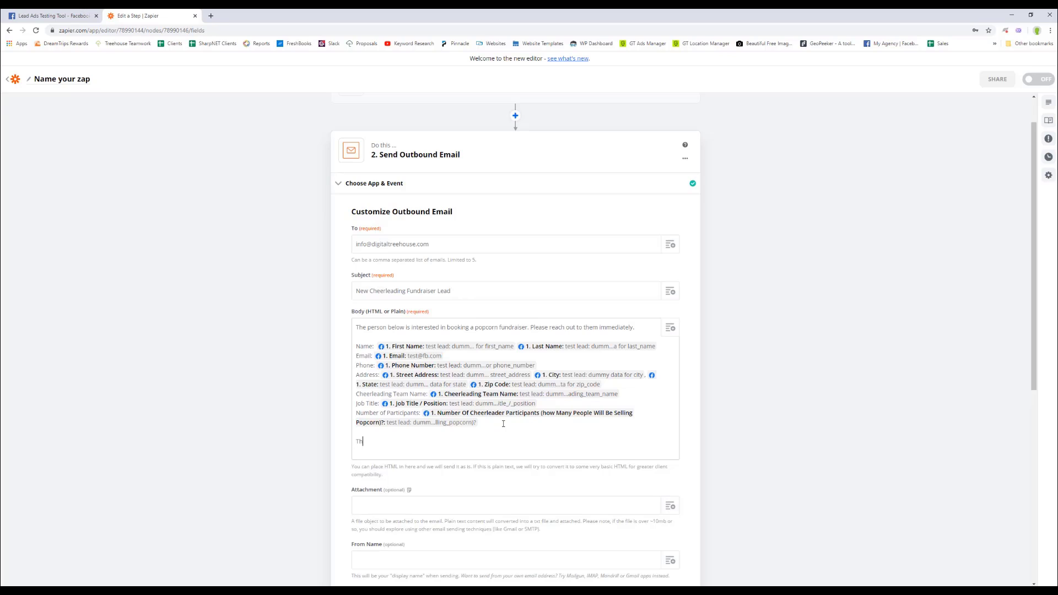
pyautogui.write('anks!')
pyautogui.press('Return')
pyautogui.write('-D')
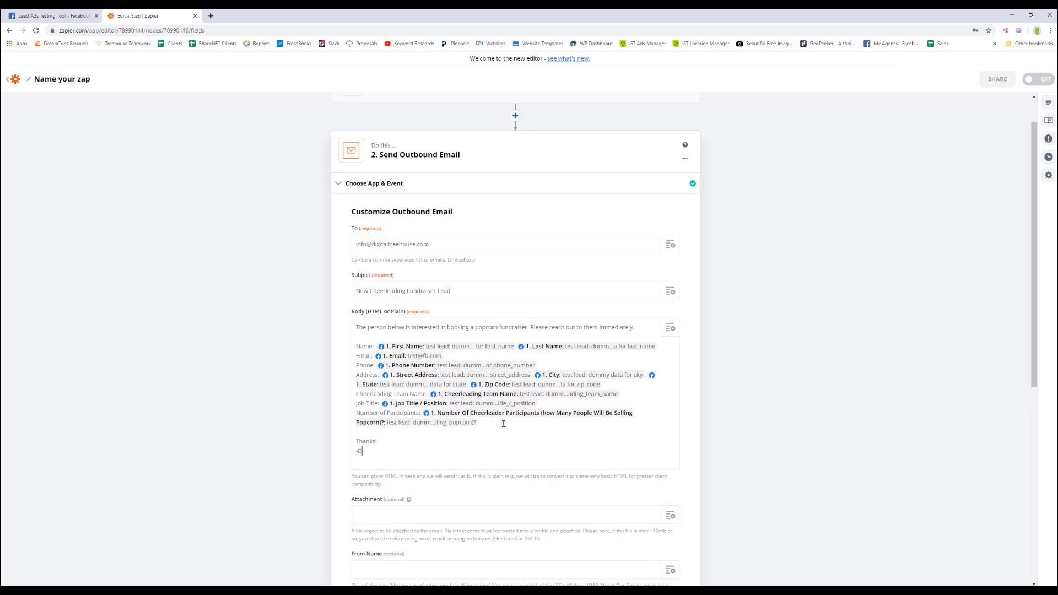
pyautogui.write('igitalTreehouse')
pyautogui.scroll(-2, 432, 431)
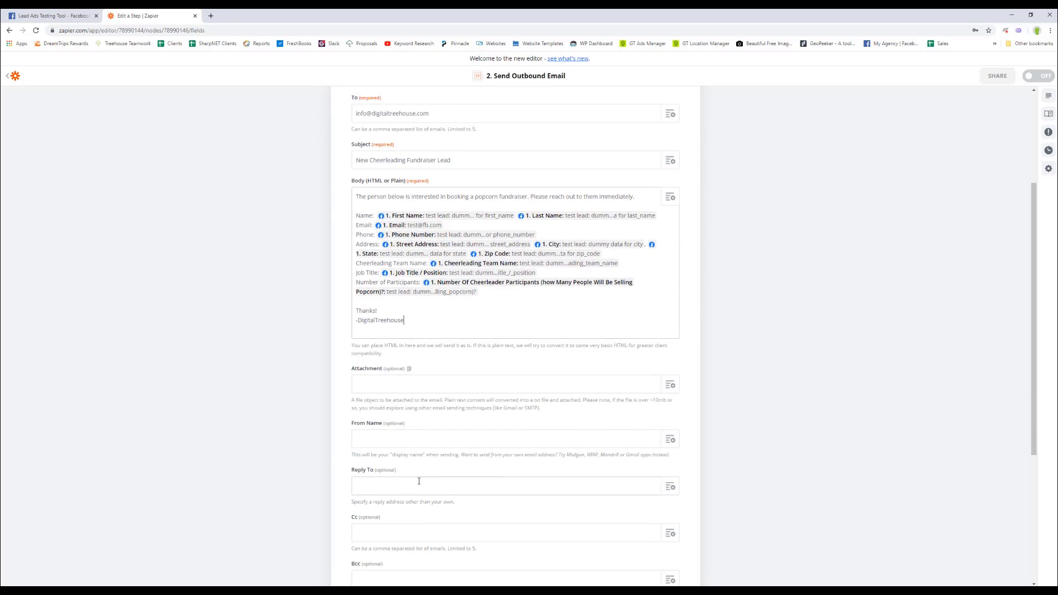
# Set the From Name to DigitalTreehouse and continue to the test step.
pyautogui.click(408, 440)
pyautogui.write('DigitalTreehou')
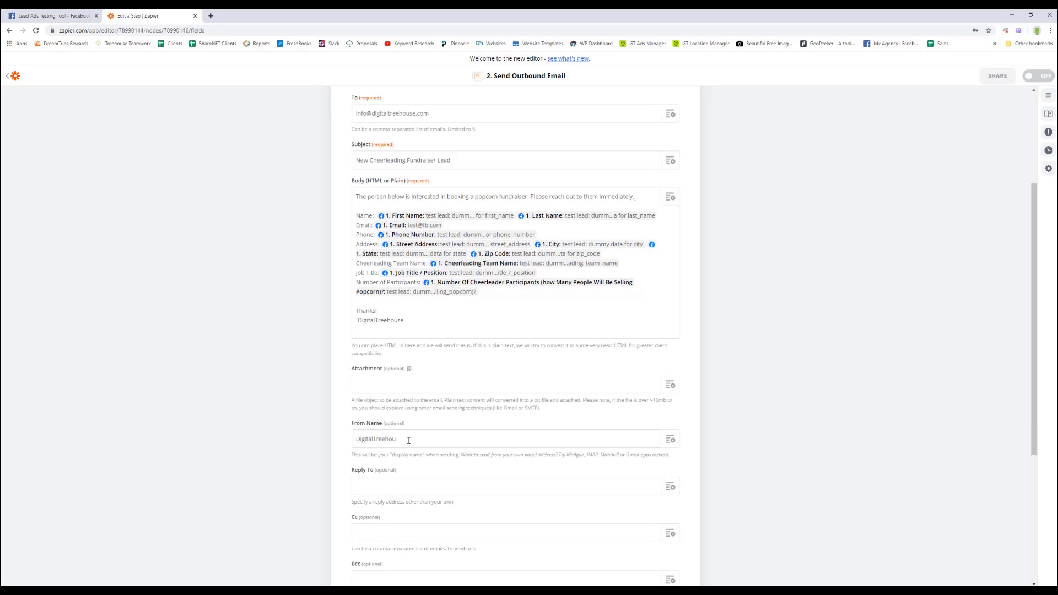
pyautogui.write('se')
pyautogui.scroll(-2, 344, 424)
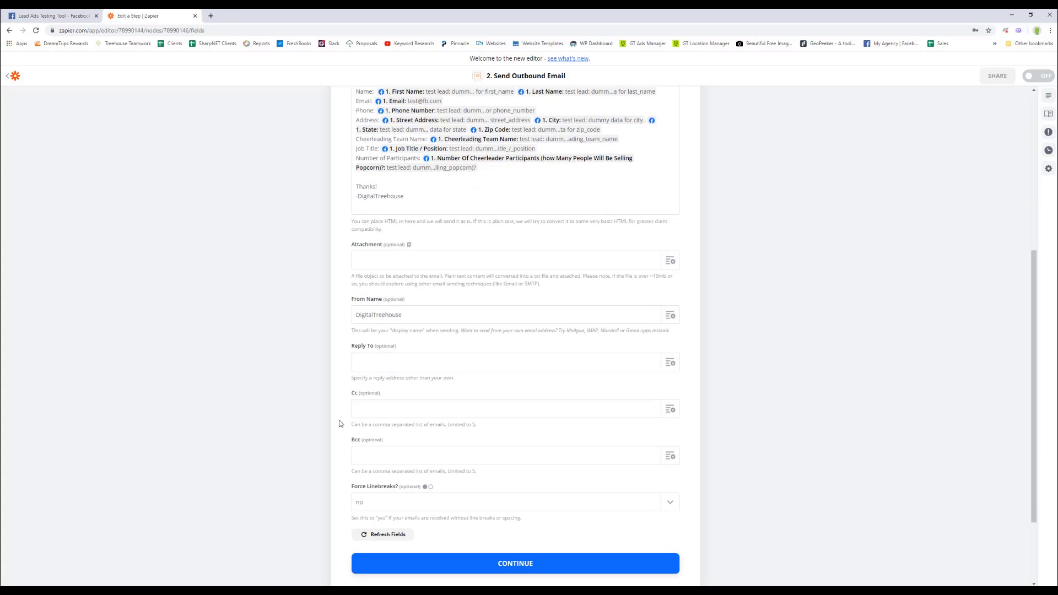
pyautogui.scroll(3, 339, 423)
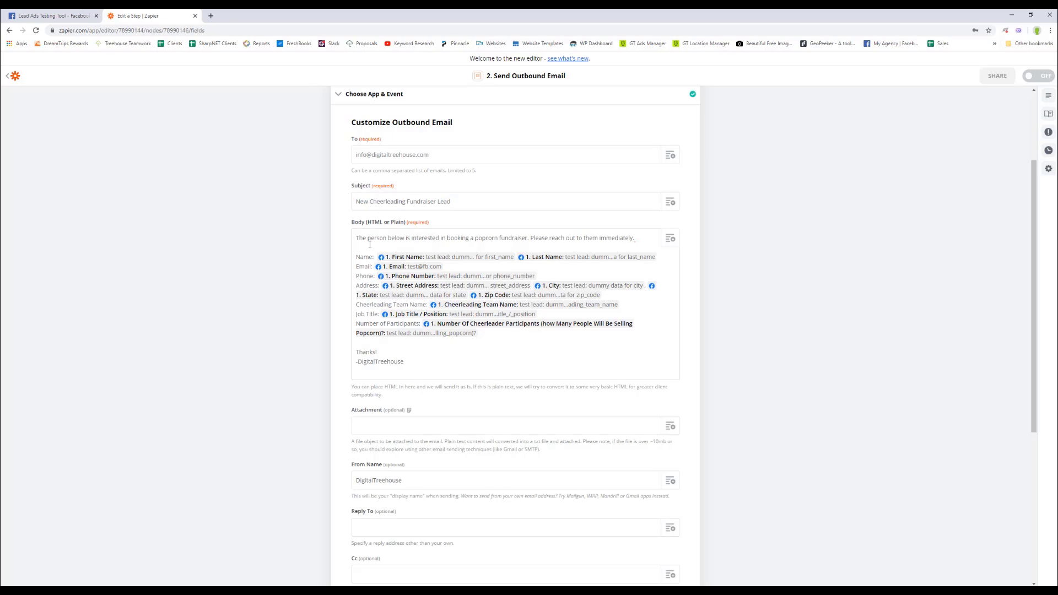
pyautogui.scroll(-3, 394, 359)
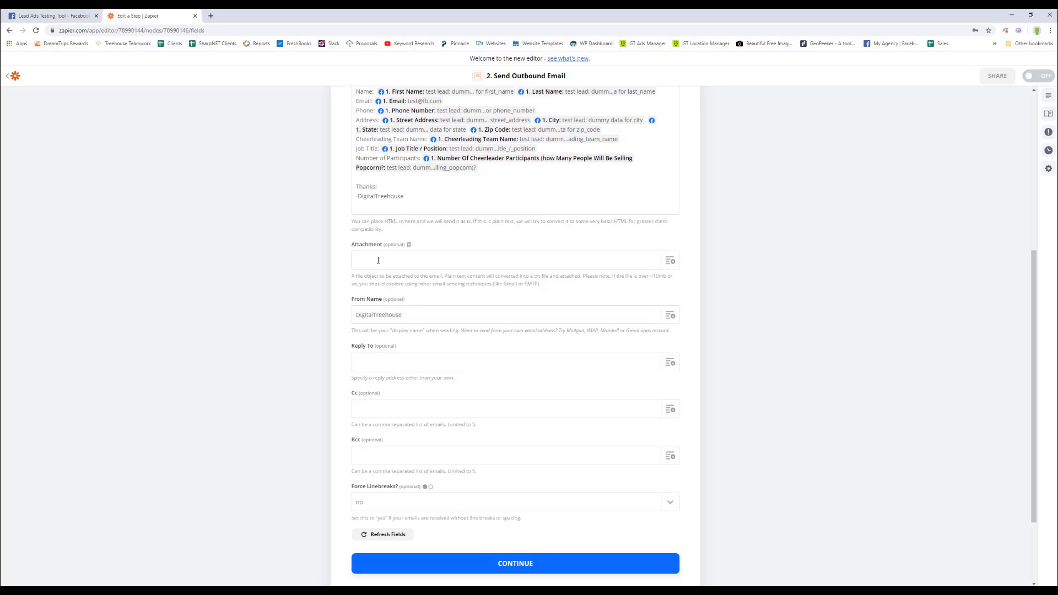
pyautogui.click(523, 566)
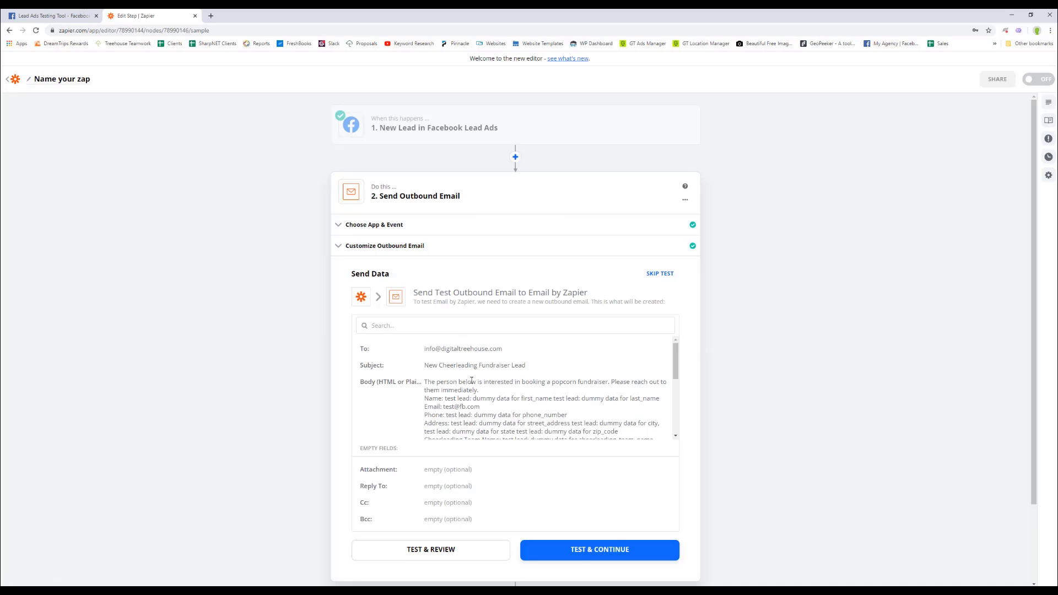
# Send the test outbound email, then reopen the Customize Outbound Email fields.
pyautogui.scroll(-3, 499, 394)
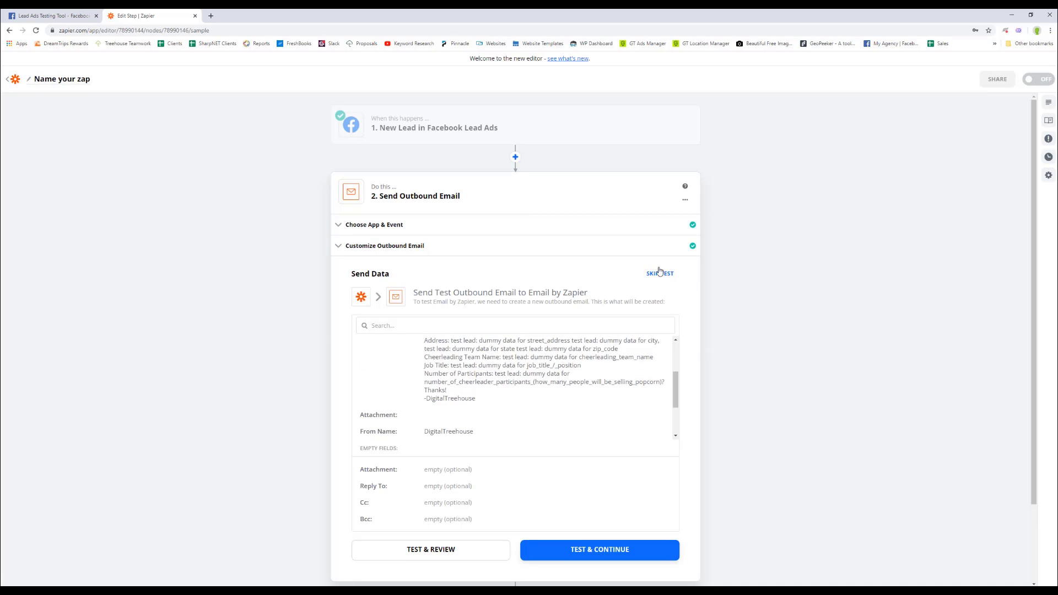
pyautogui.scroll(-2, 592, 342)
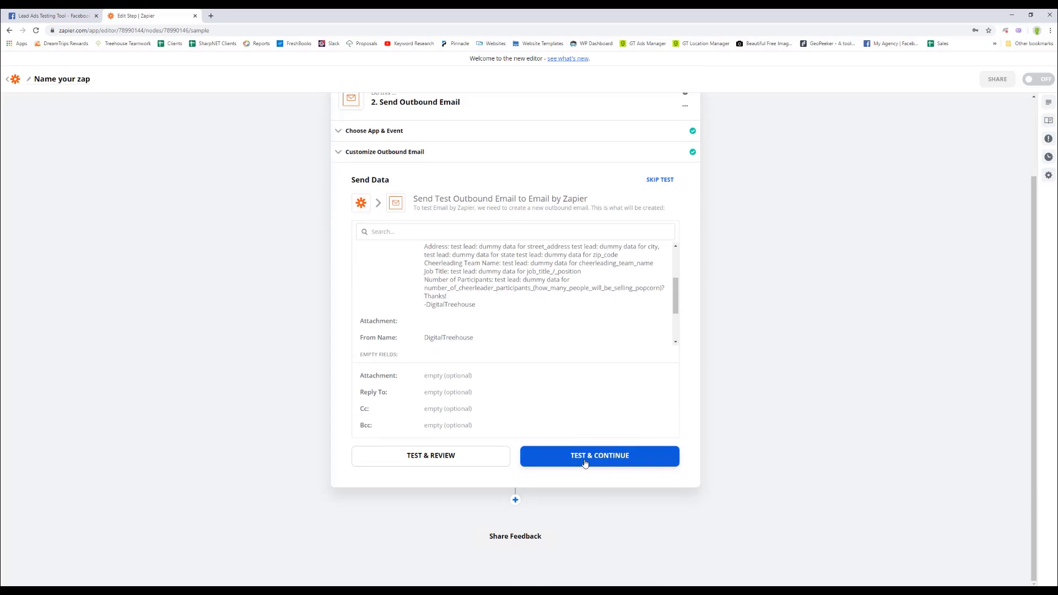
pyautogui.click(585, 463)
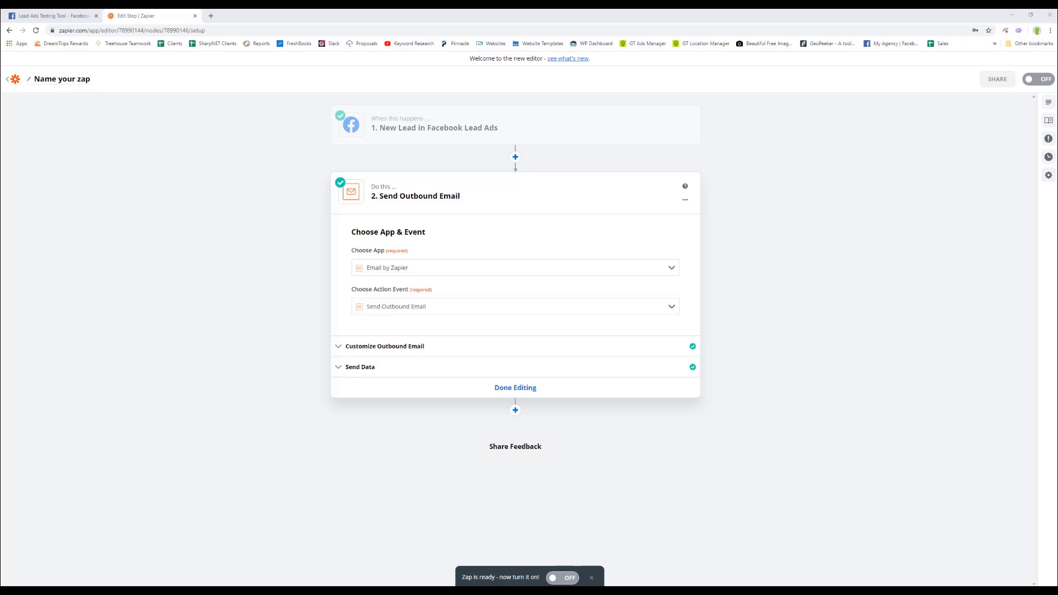
pyautogui.click(384, 347)
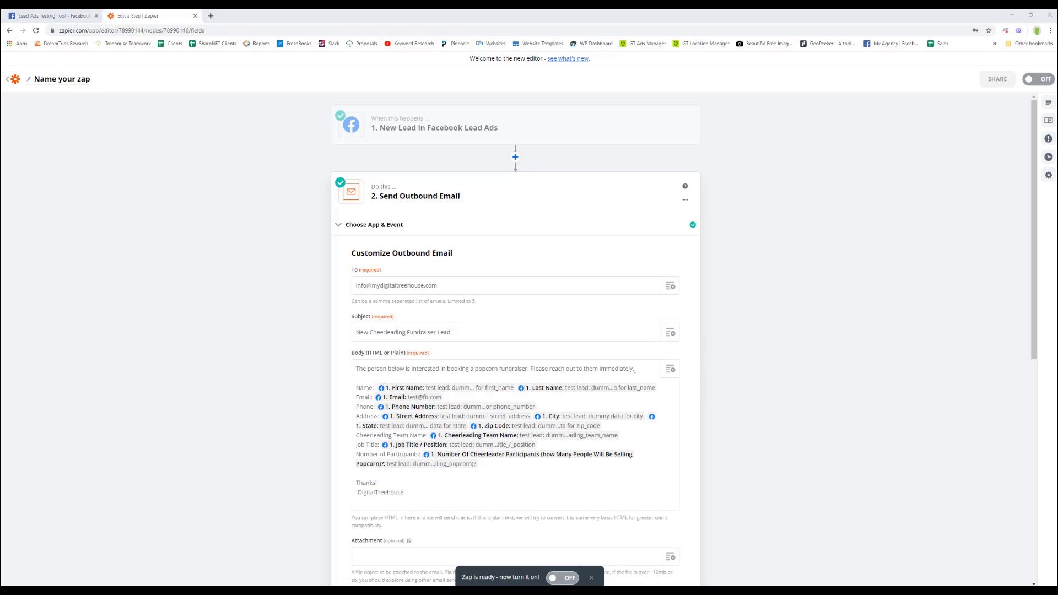
pyautogui.moveTo(0, 54); pyautogui.dragTo(354, 66)
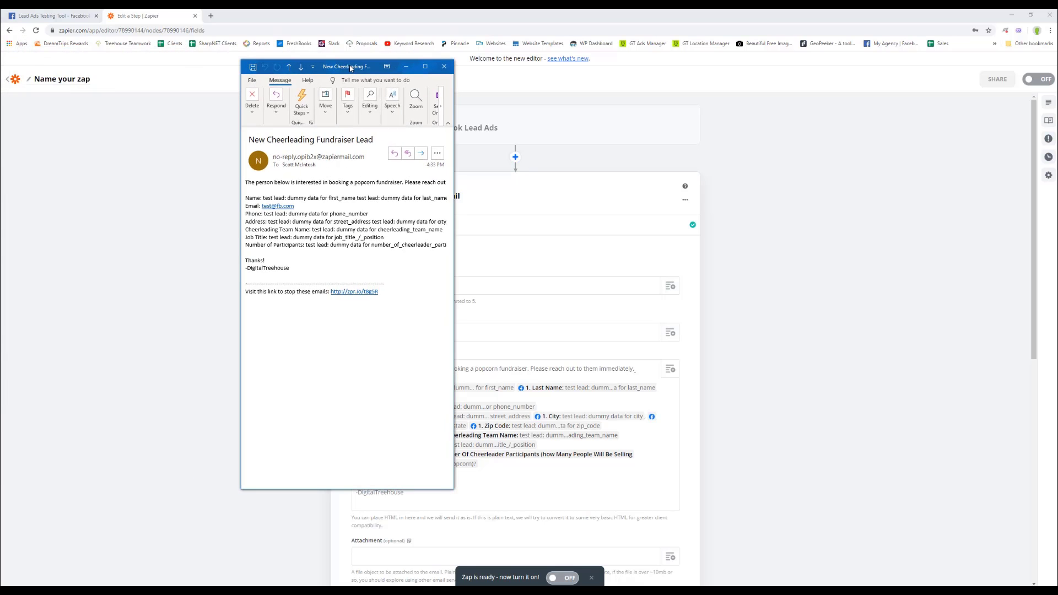
pyautogui.click(427, 66)
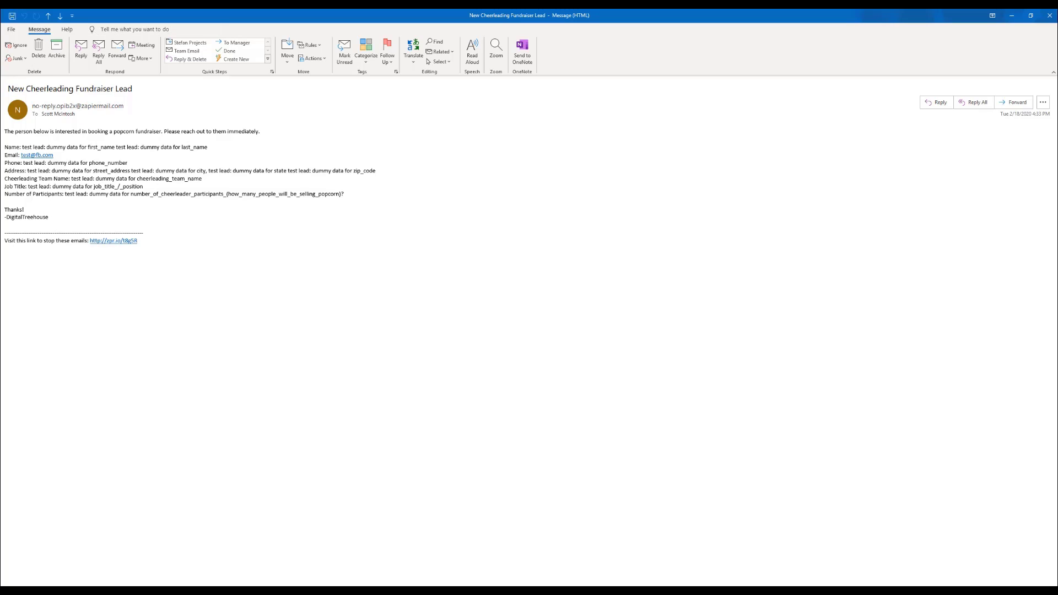
pyautogui.moveTo(484, 122); pyautogui.dragTo(577, 128)
pyautogui.click(659, 128)
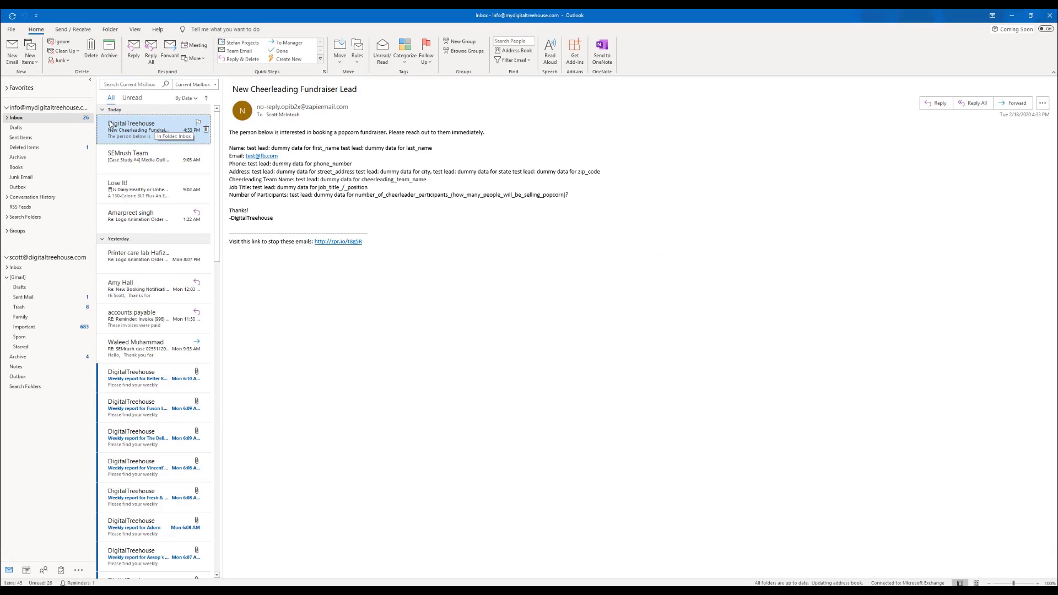
pyautogui.click(1012, 14)
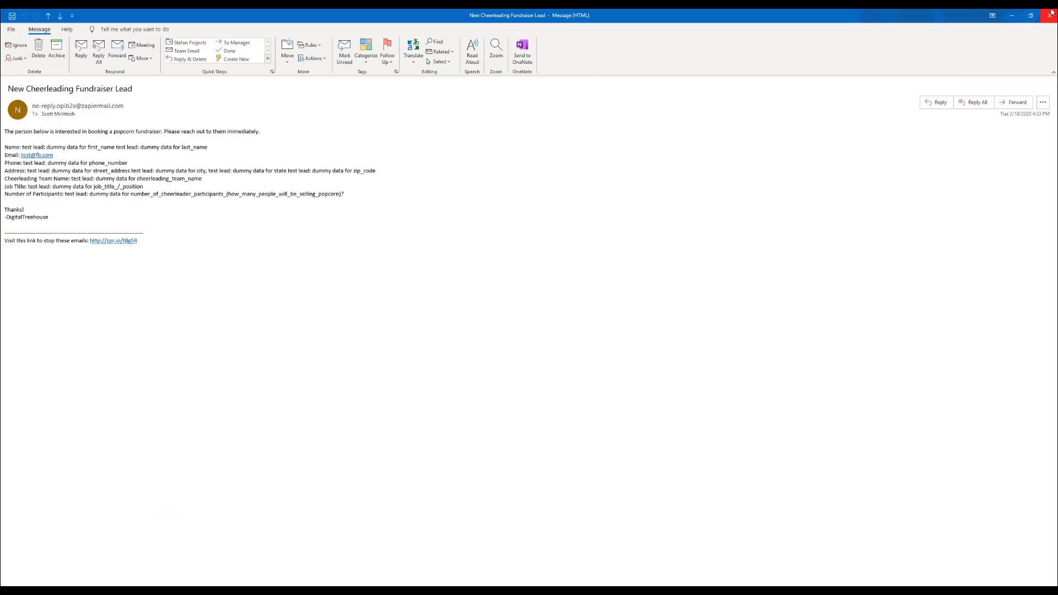
pyautogui.hotkey('alt', 'Tab')
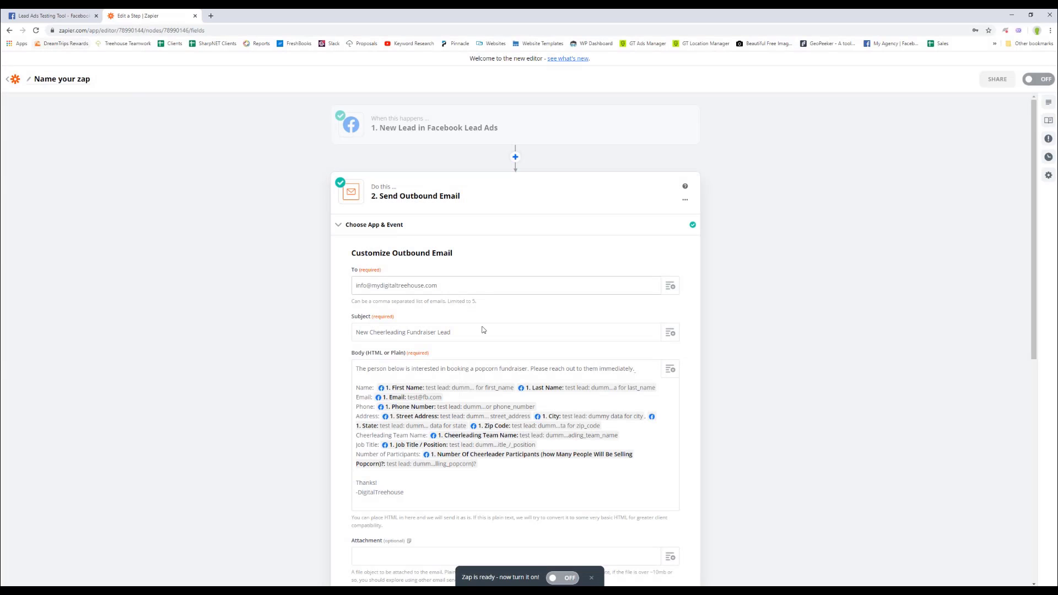
# Turn the Zap on, then check the Lead Ads Testing Tool tab and return.
pyautogui.scroll(-3, 485, 331)
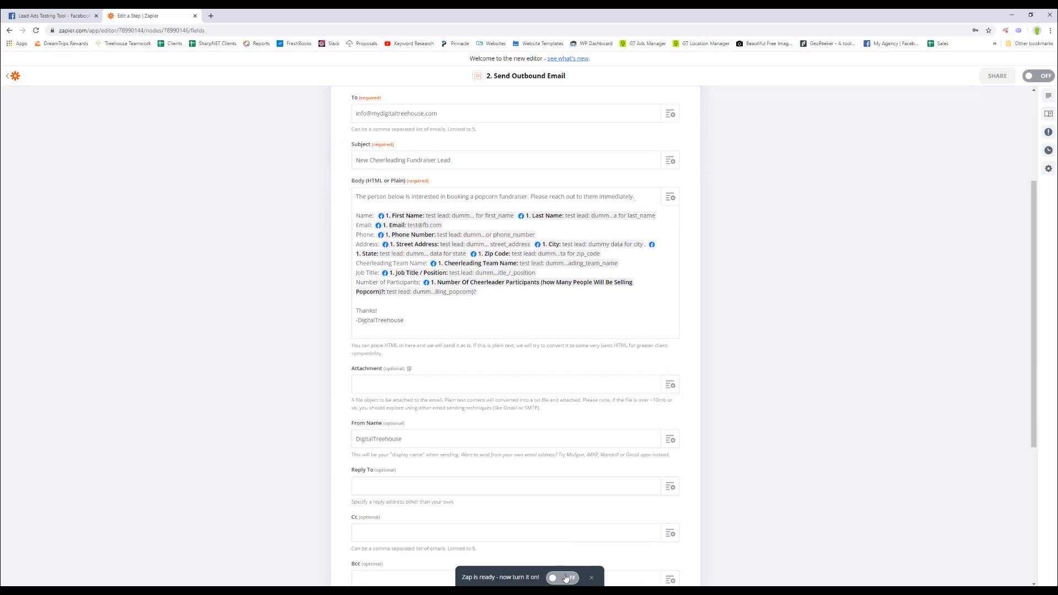
pyautogui.click(566, 578)
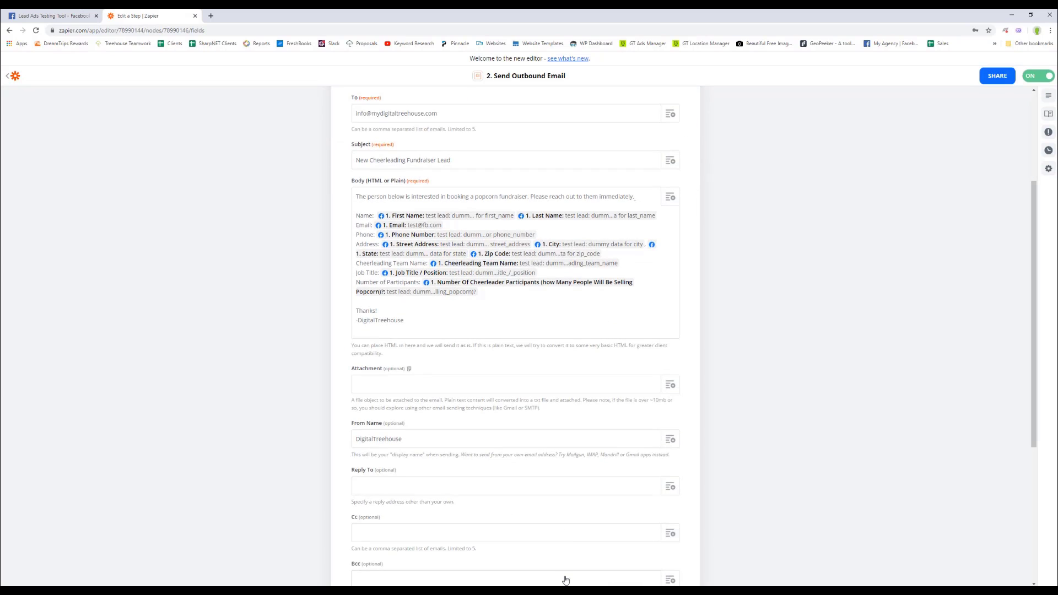
pyautogui.scroll(3, 626, 303)
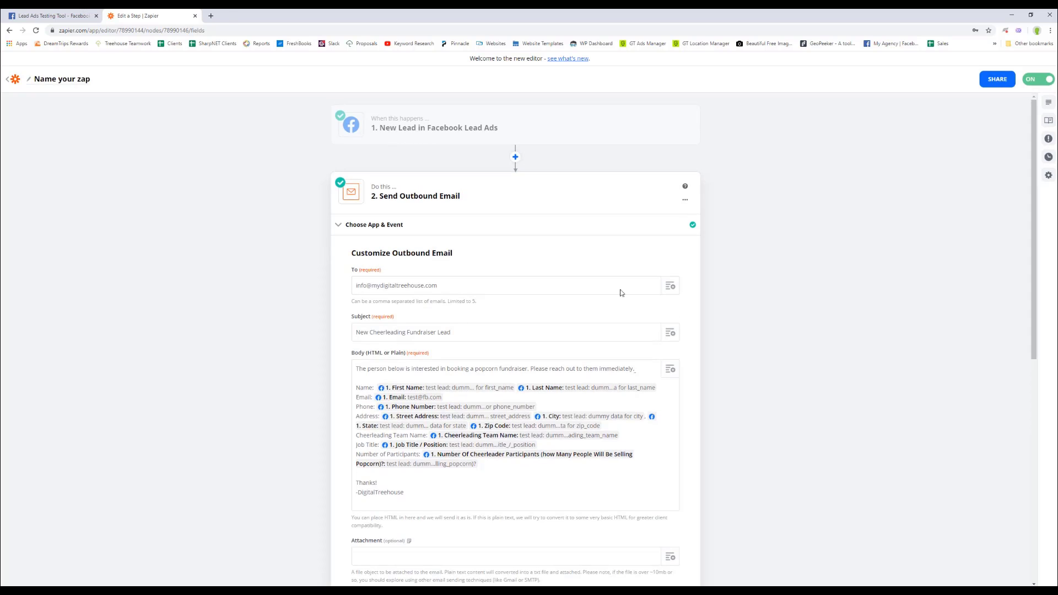
pyautogui.click(77, 15)
pyautogui.click(150, 15)
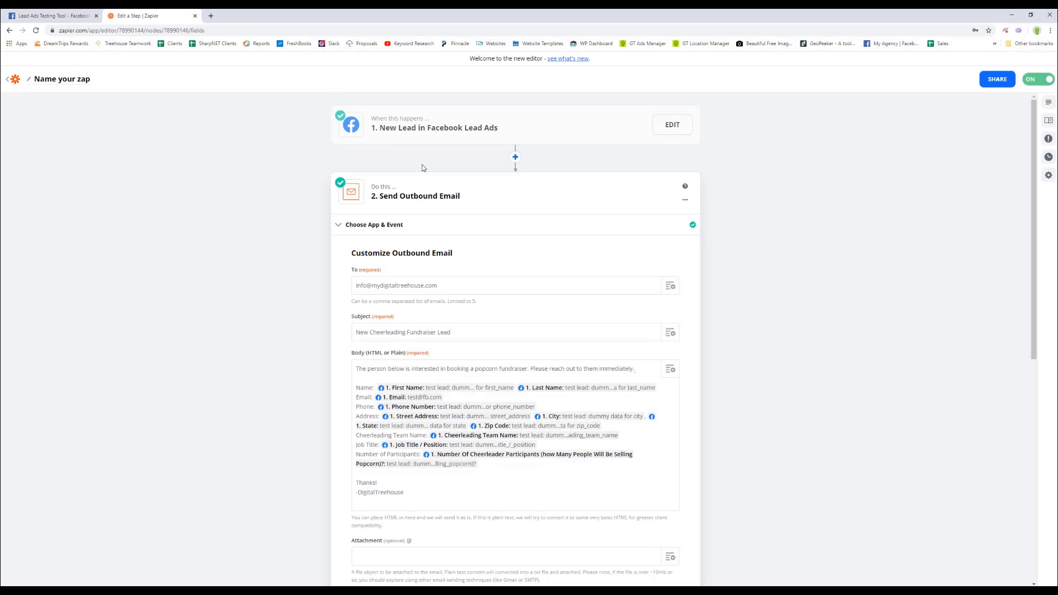